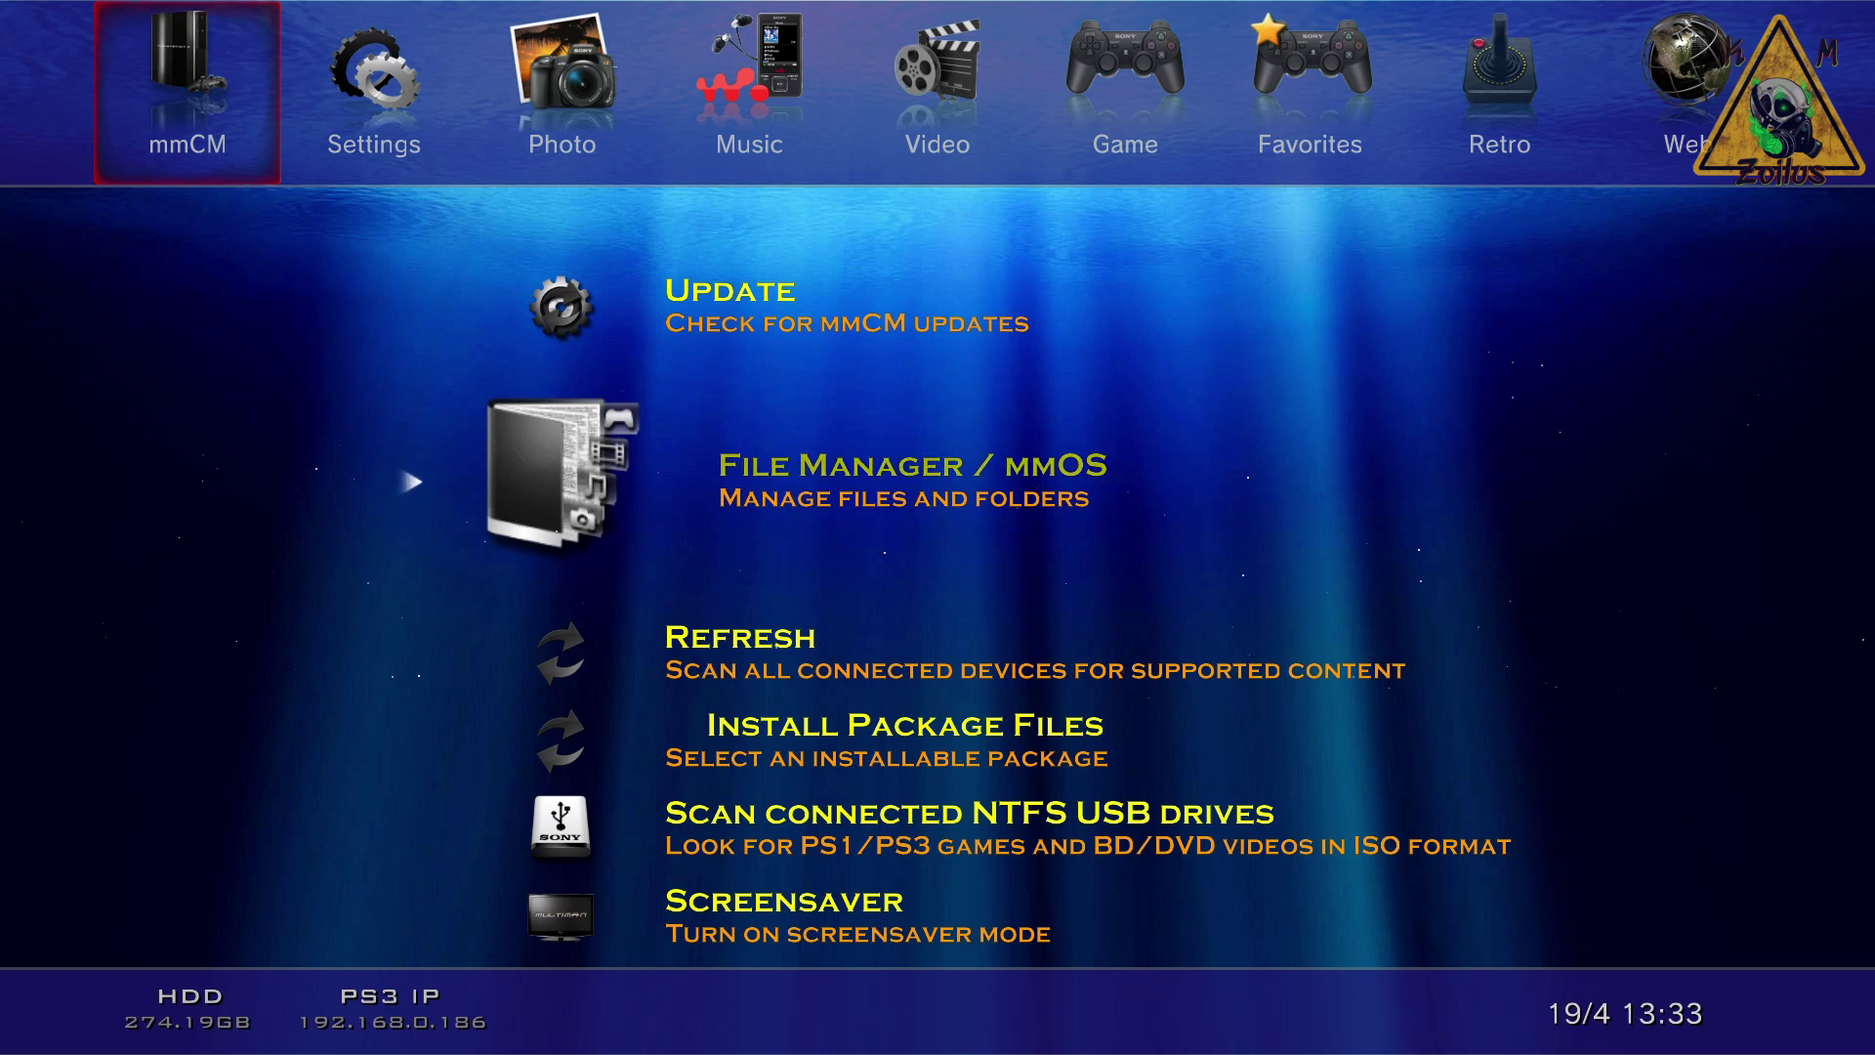
Step: Browse the main categories from mmCM past Video and Game to Favorites, and back to Video
key(Right)
key(Right)
key(Right)
key(Right)
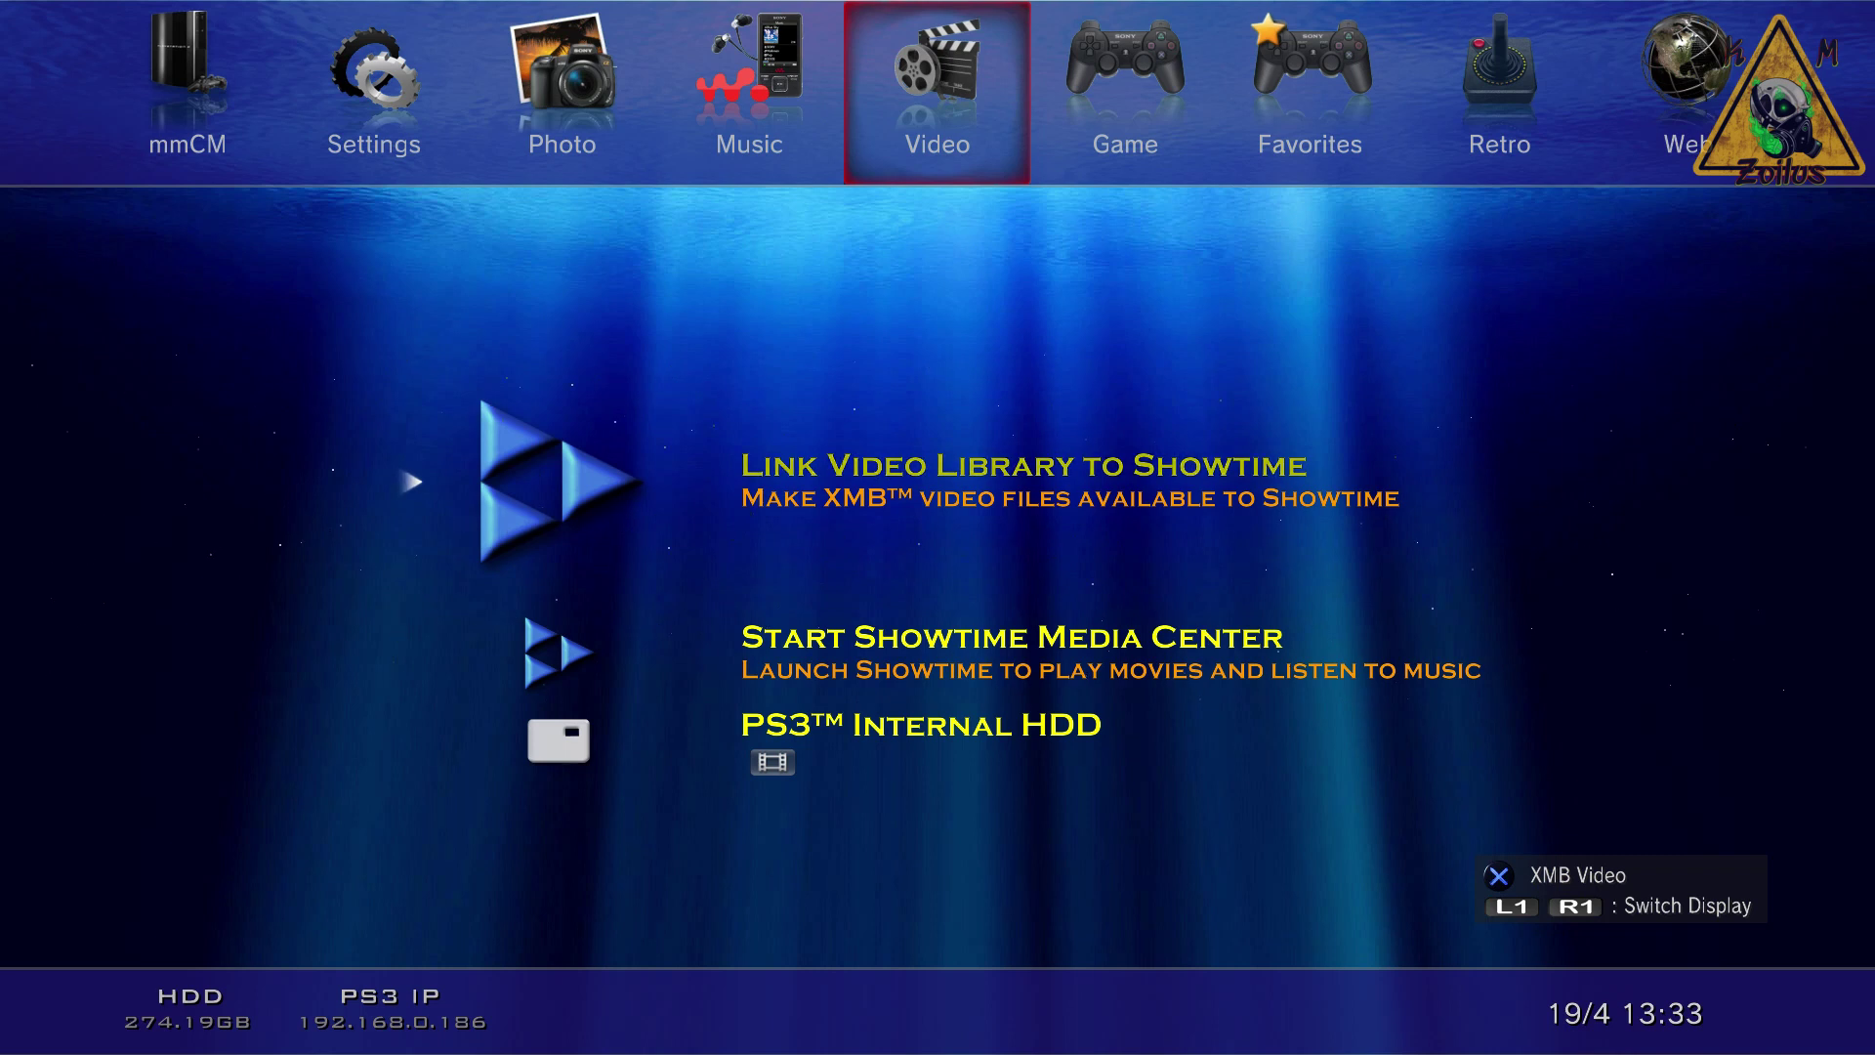
key(Right)
key(Right)
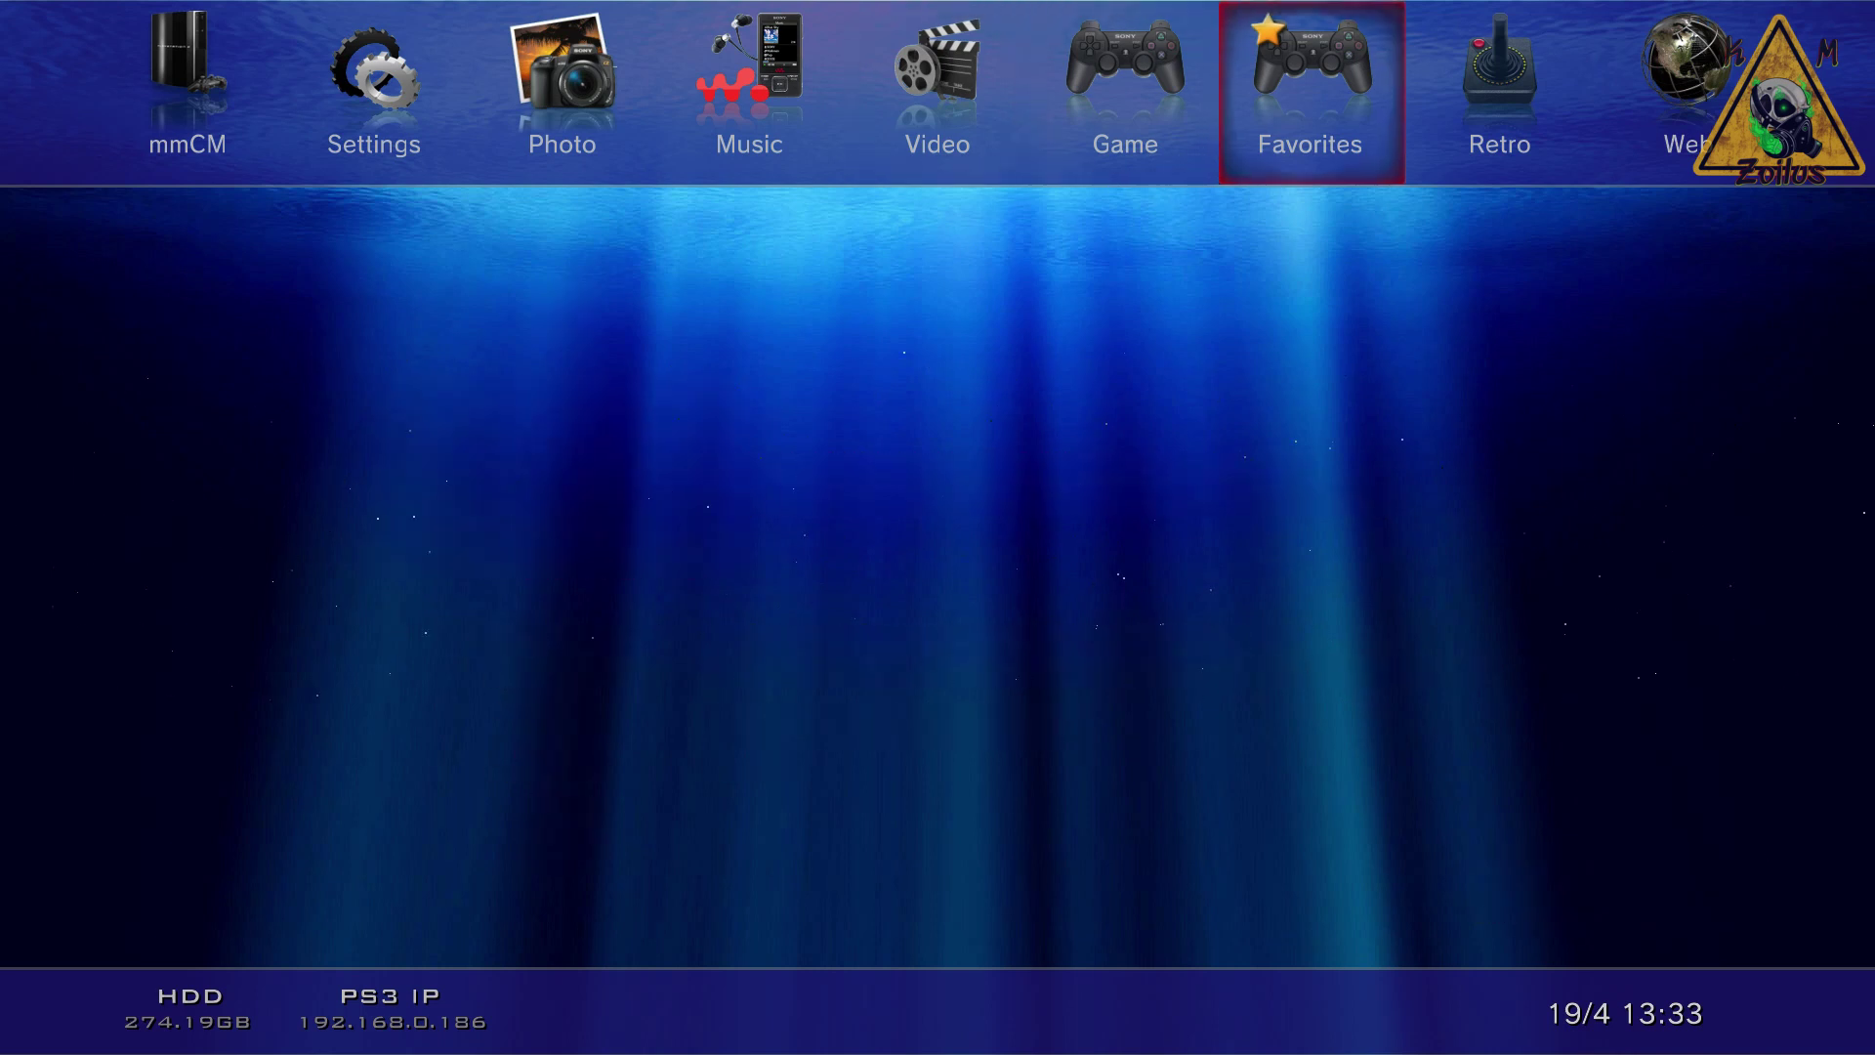
key(Left)
key(Left)
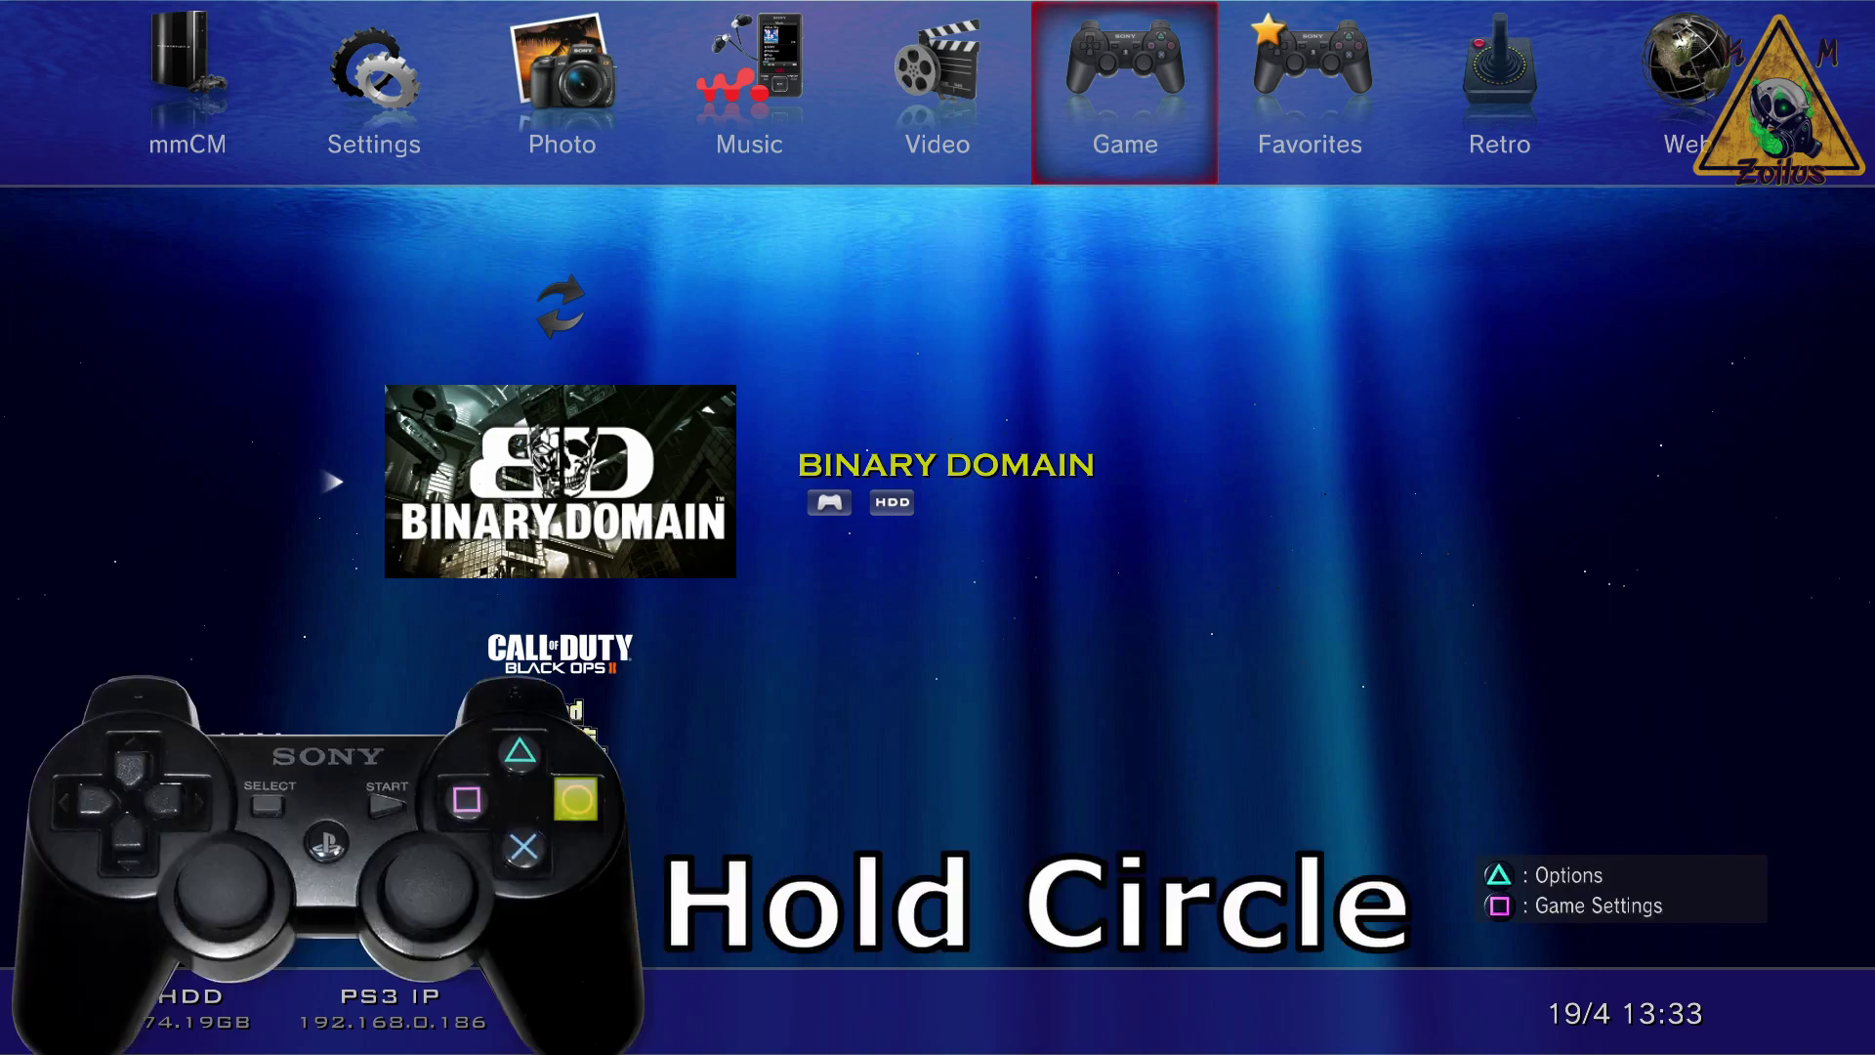
Step: Call up the prompt for quitting to the XMB screen, decline it, and return to the mmCM category
key(Escape)
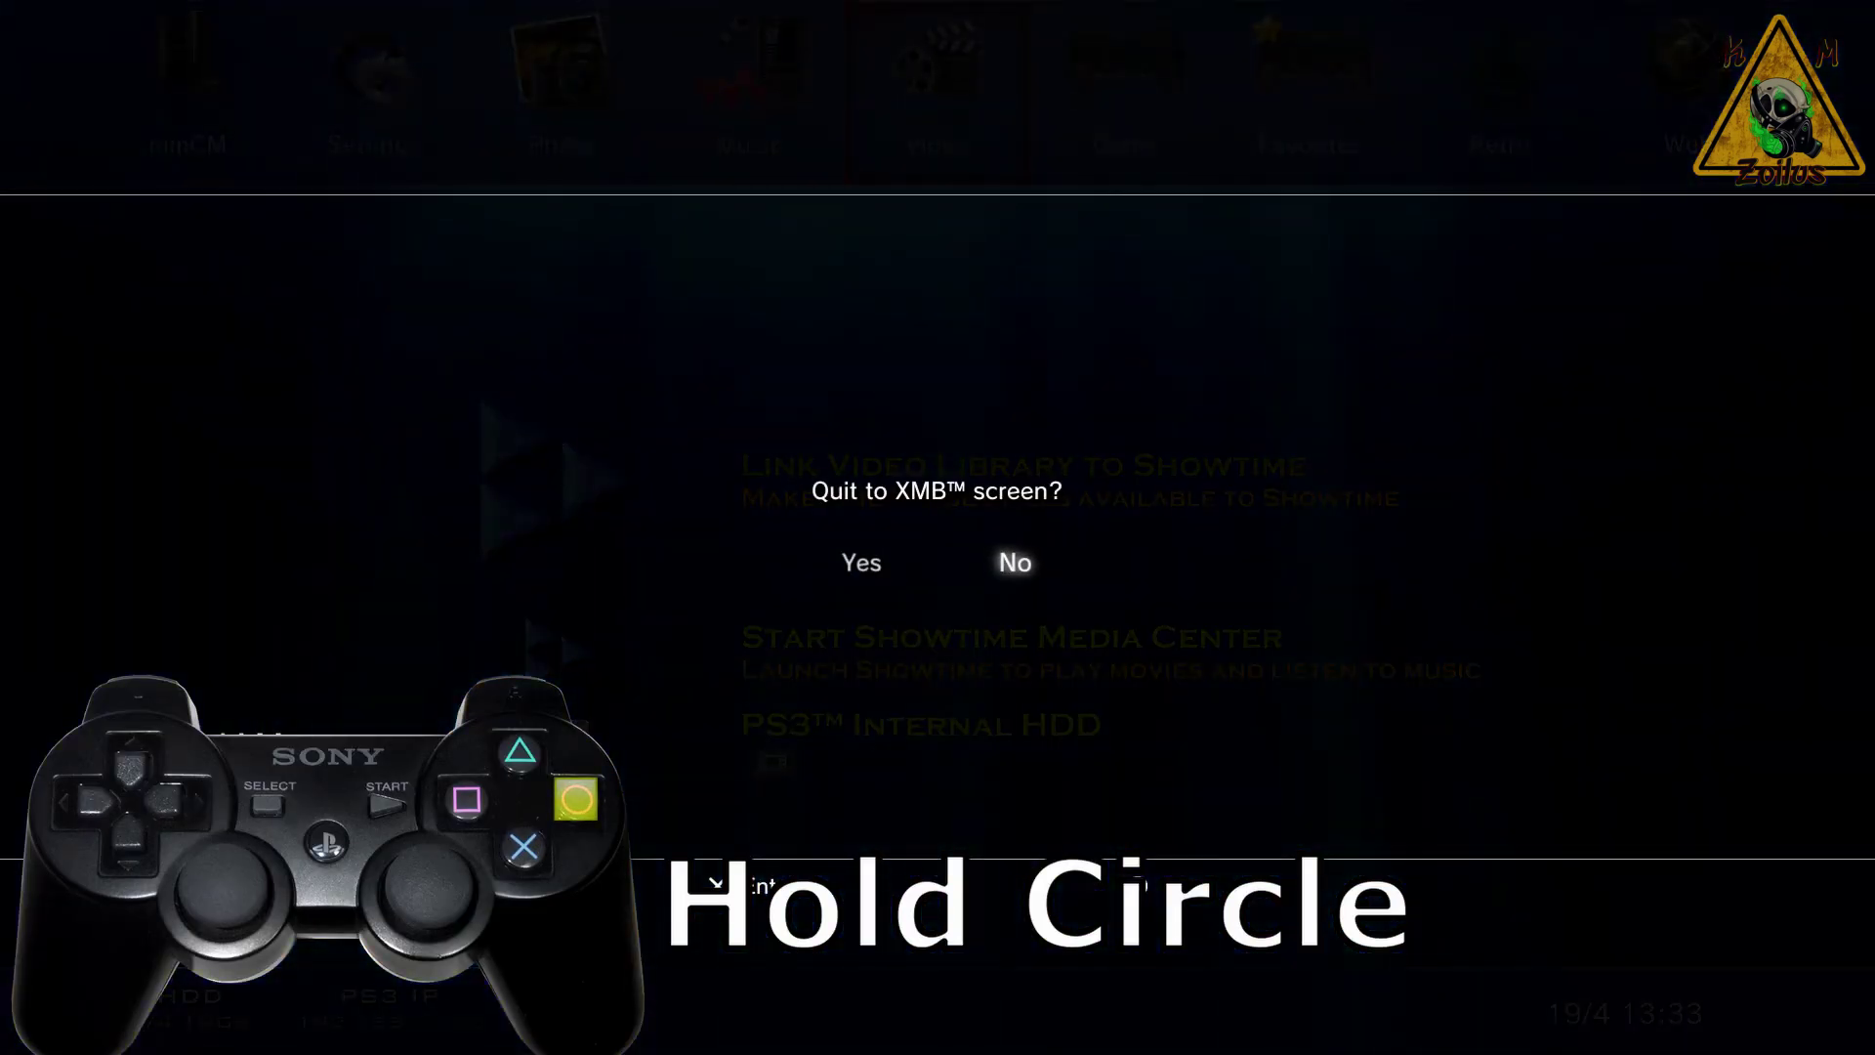
key(Escape)
key(Left)
key(Left)
key(Left)
key(Left)
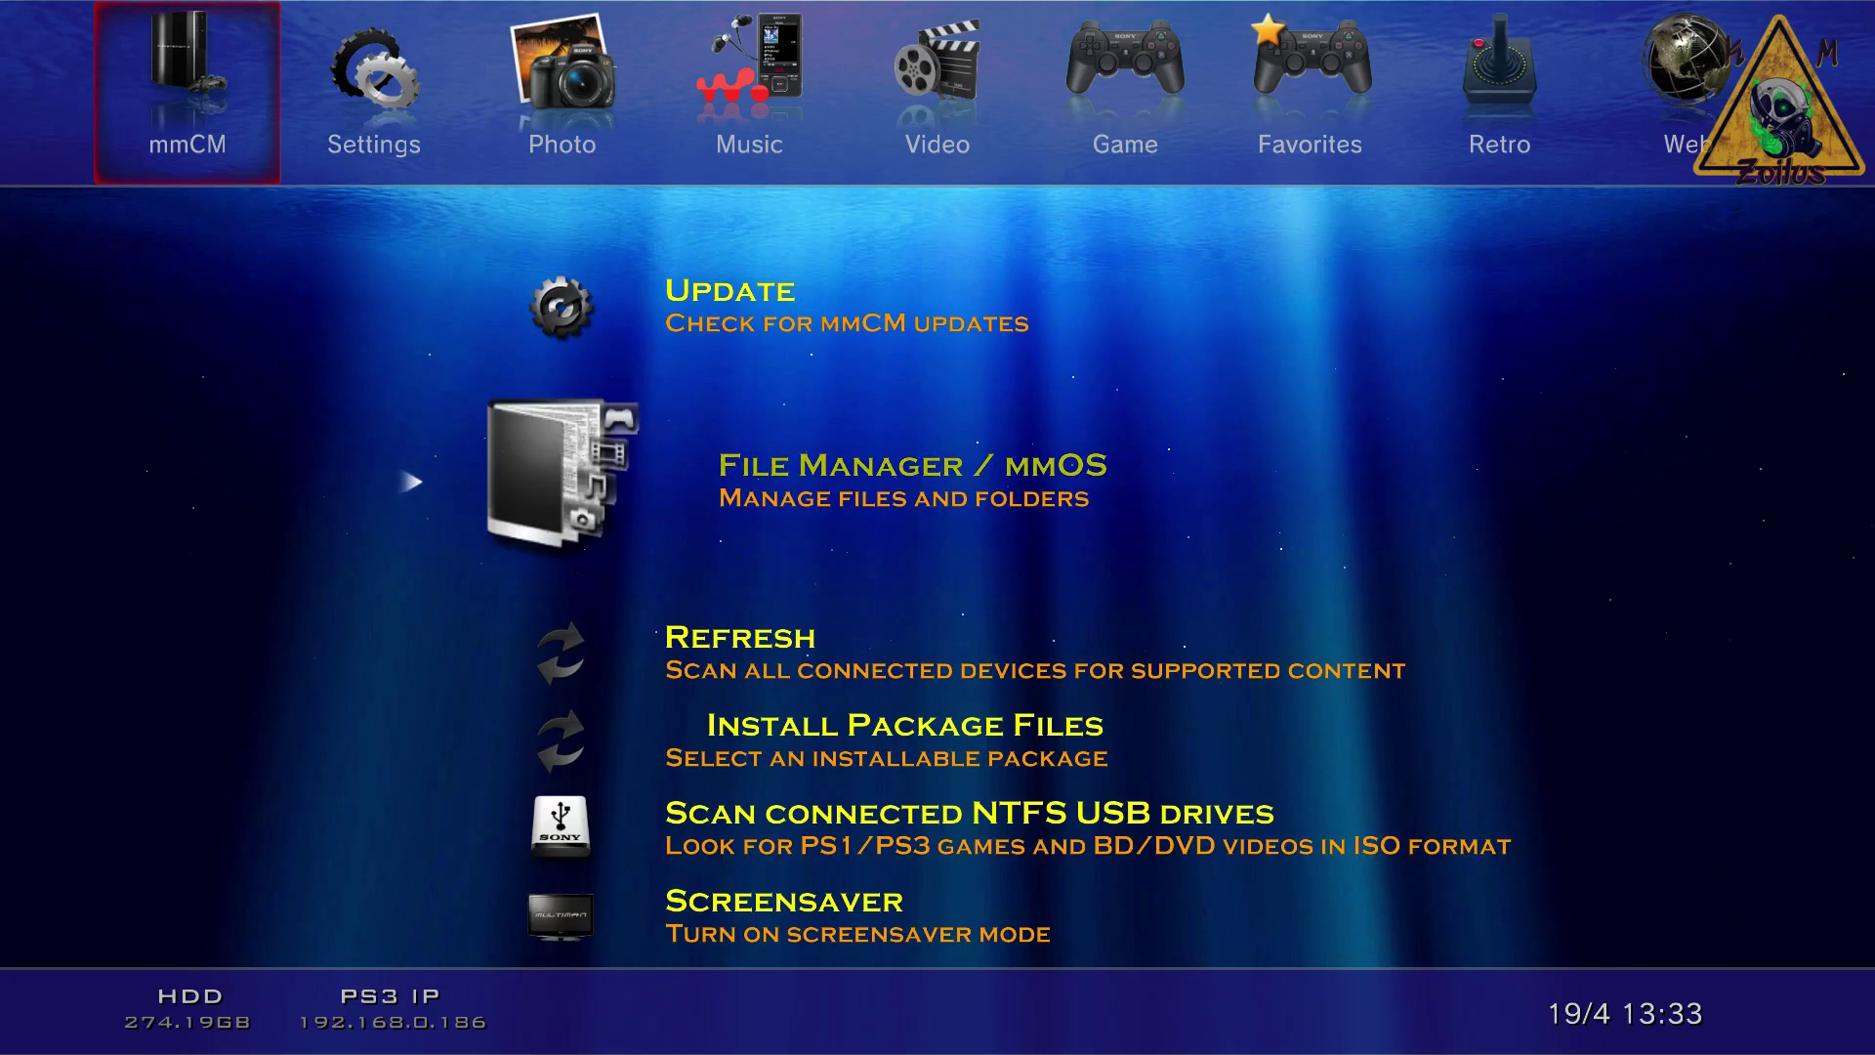
Step: Look through the mmCM category's entries from File Manager / mmOS down to Quit
key(Down)
key(Down)
key(Down)
key(Down)
key(Down)
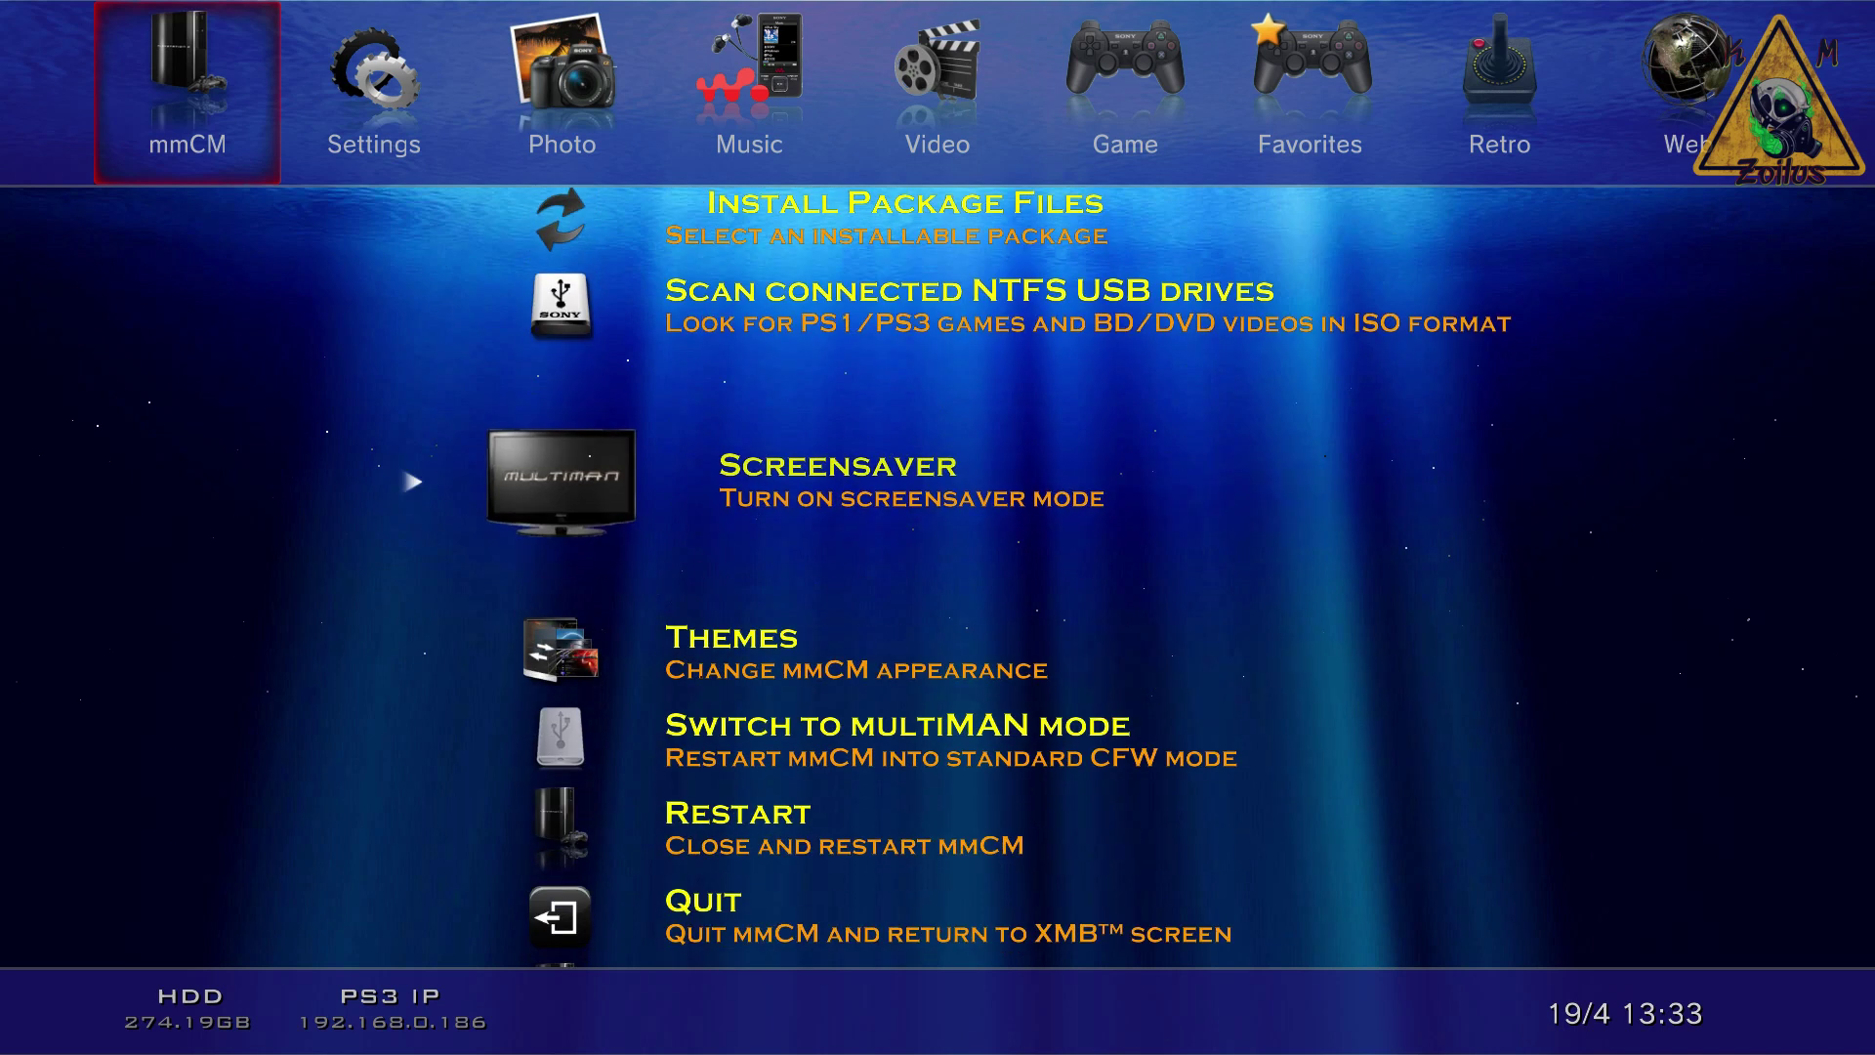
key(Down)
key(Down)
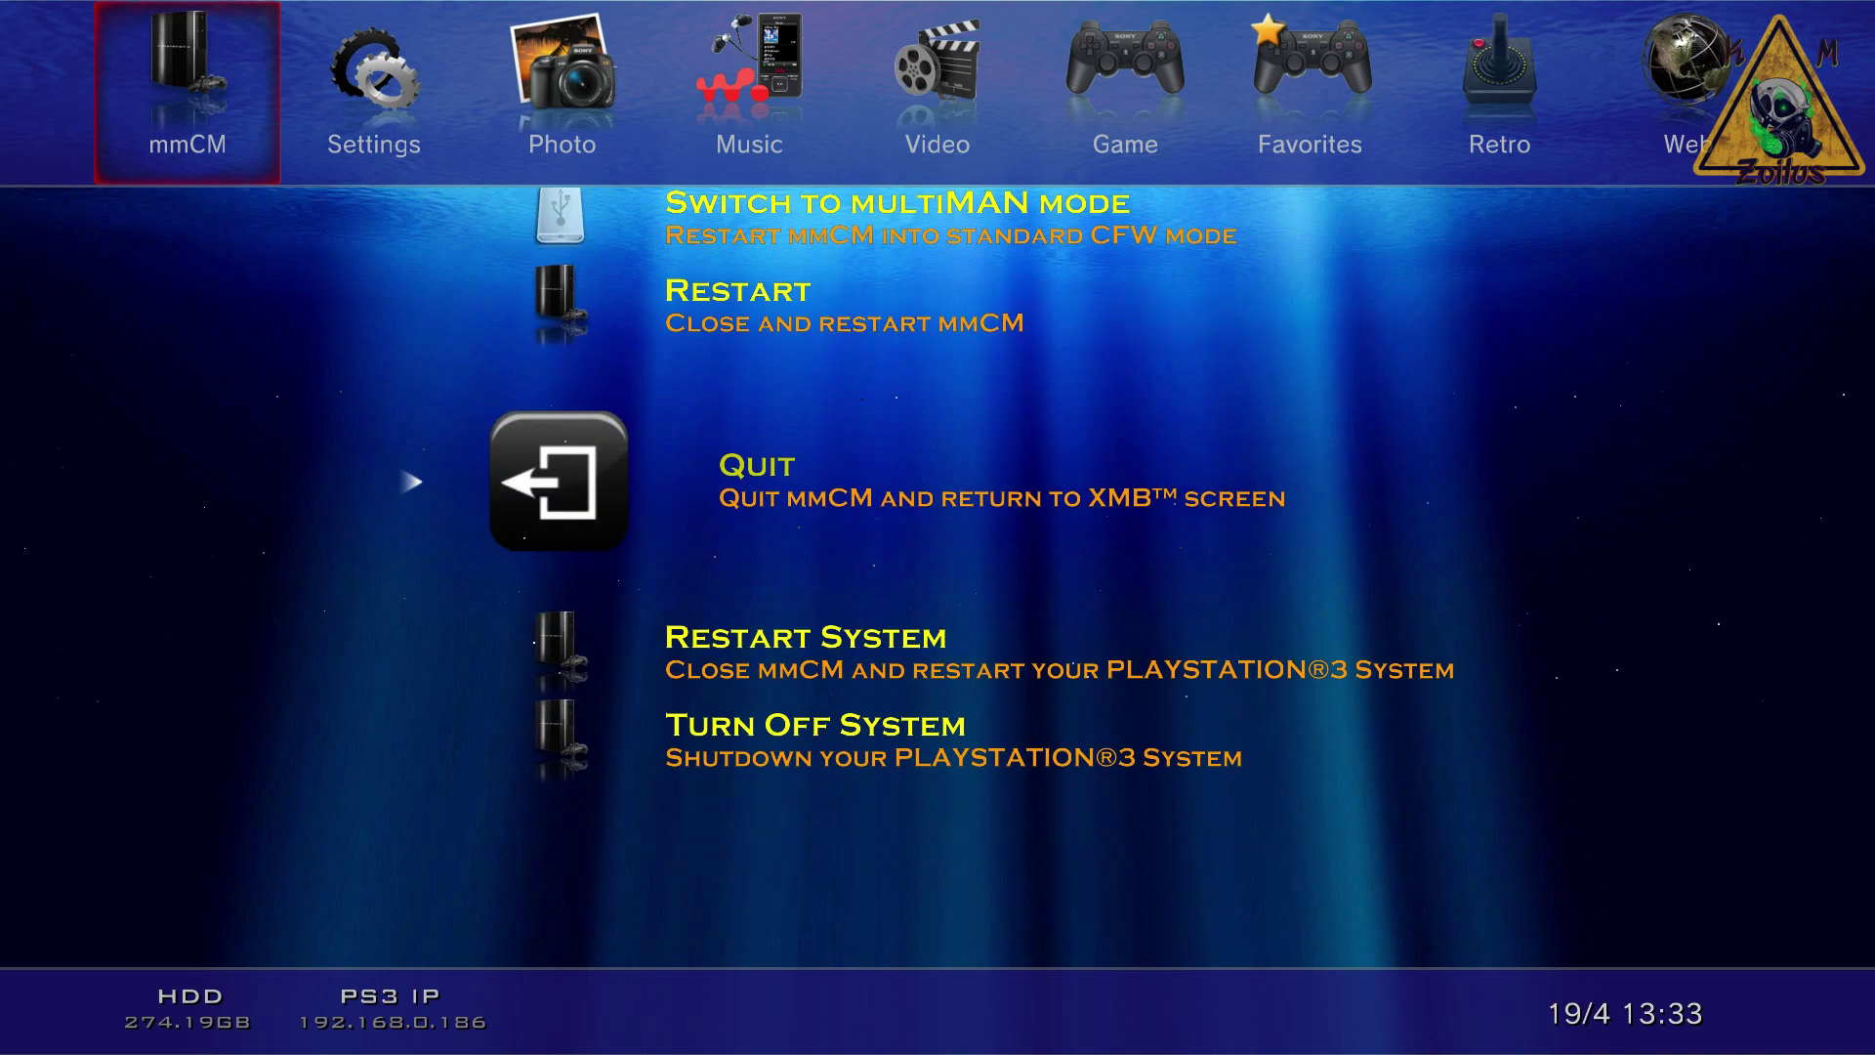
Step: Launch File Manager / mmOS and open the PS3 Root window on its desktop
key(Up)
key(Up)
key(Up)
key(Up)
key(Up)
key(Up)
key(Up)
key(Up)
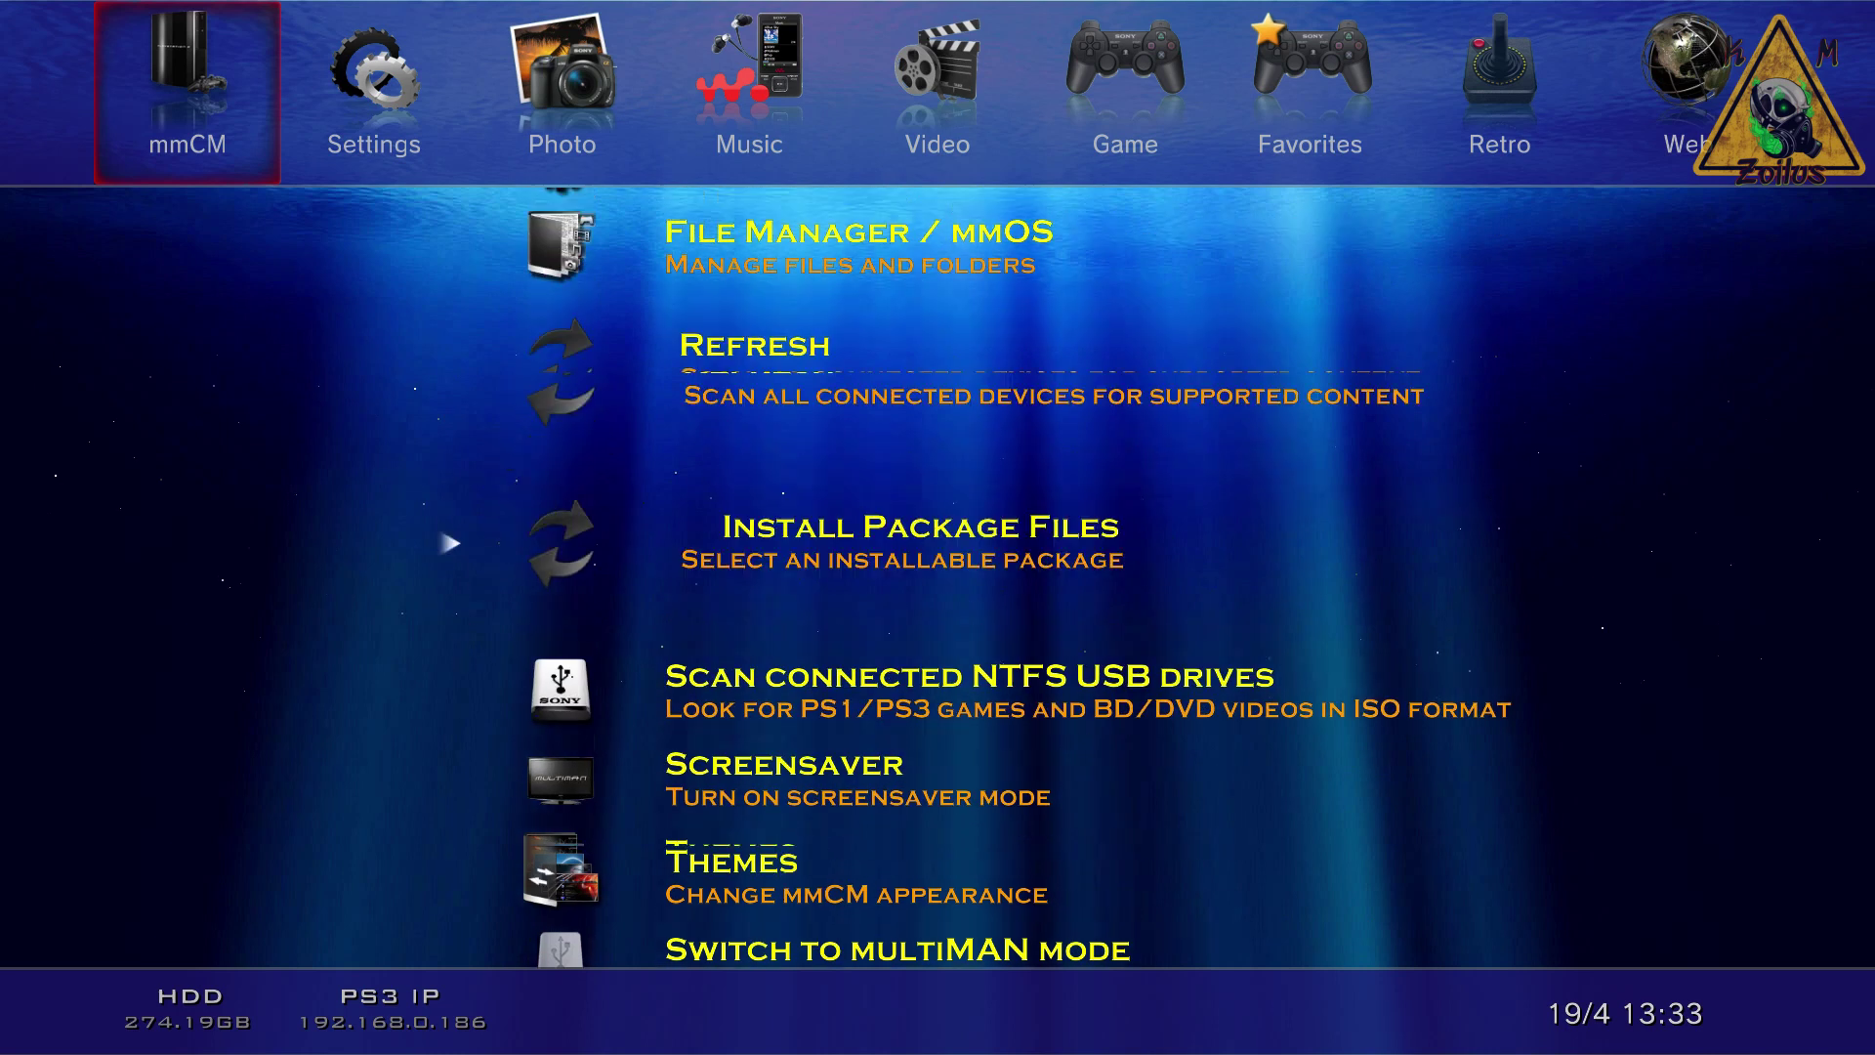
key(Return)
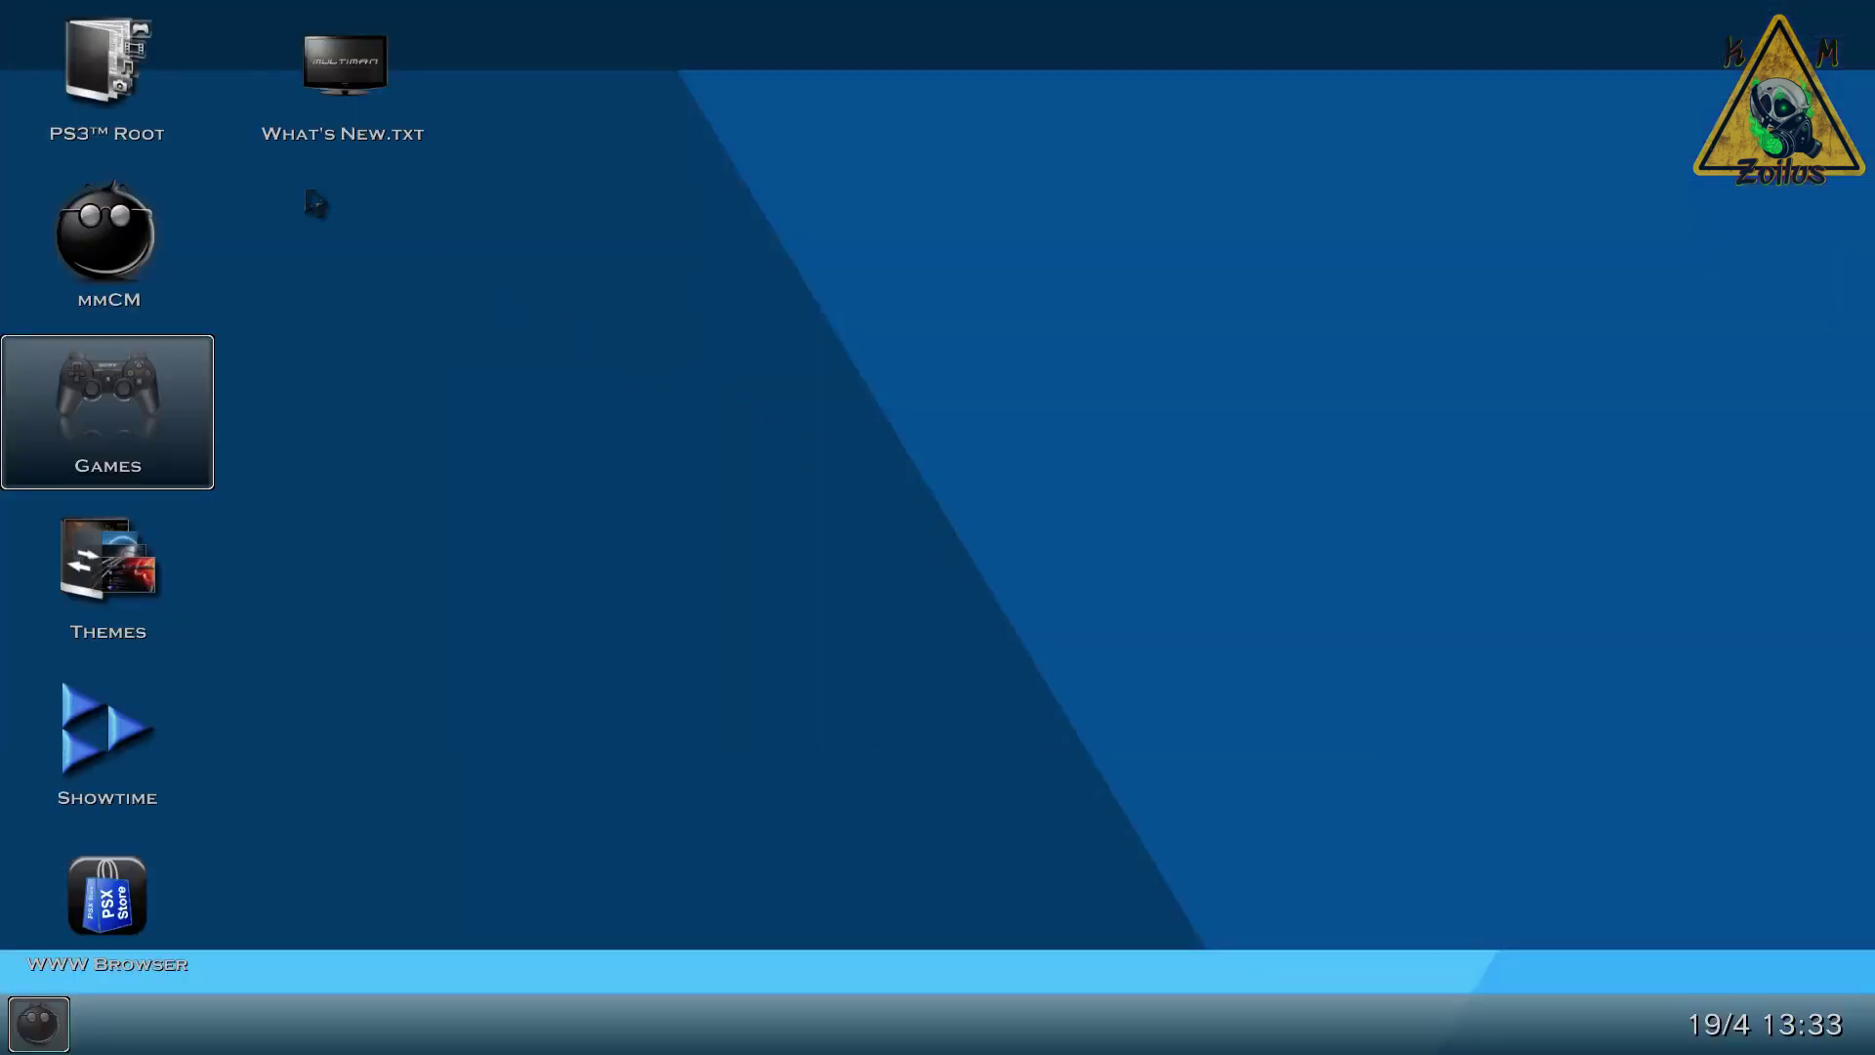
click(143, 61)
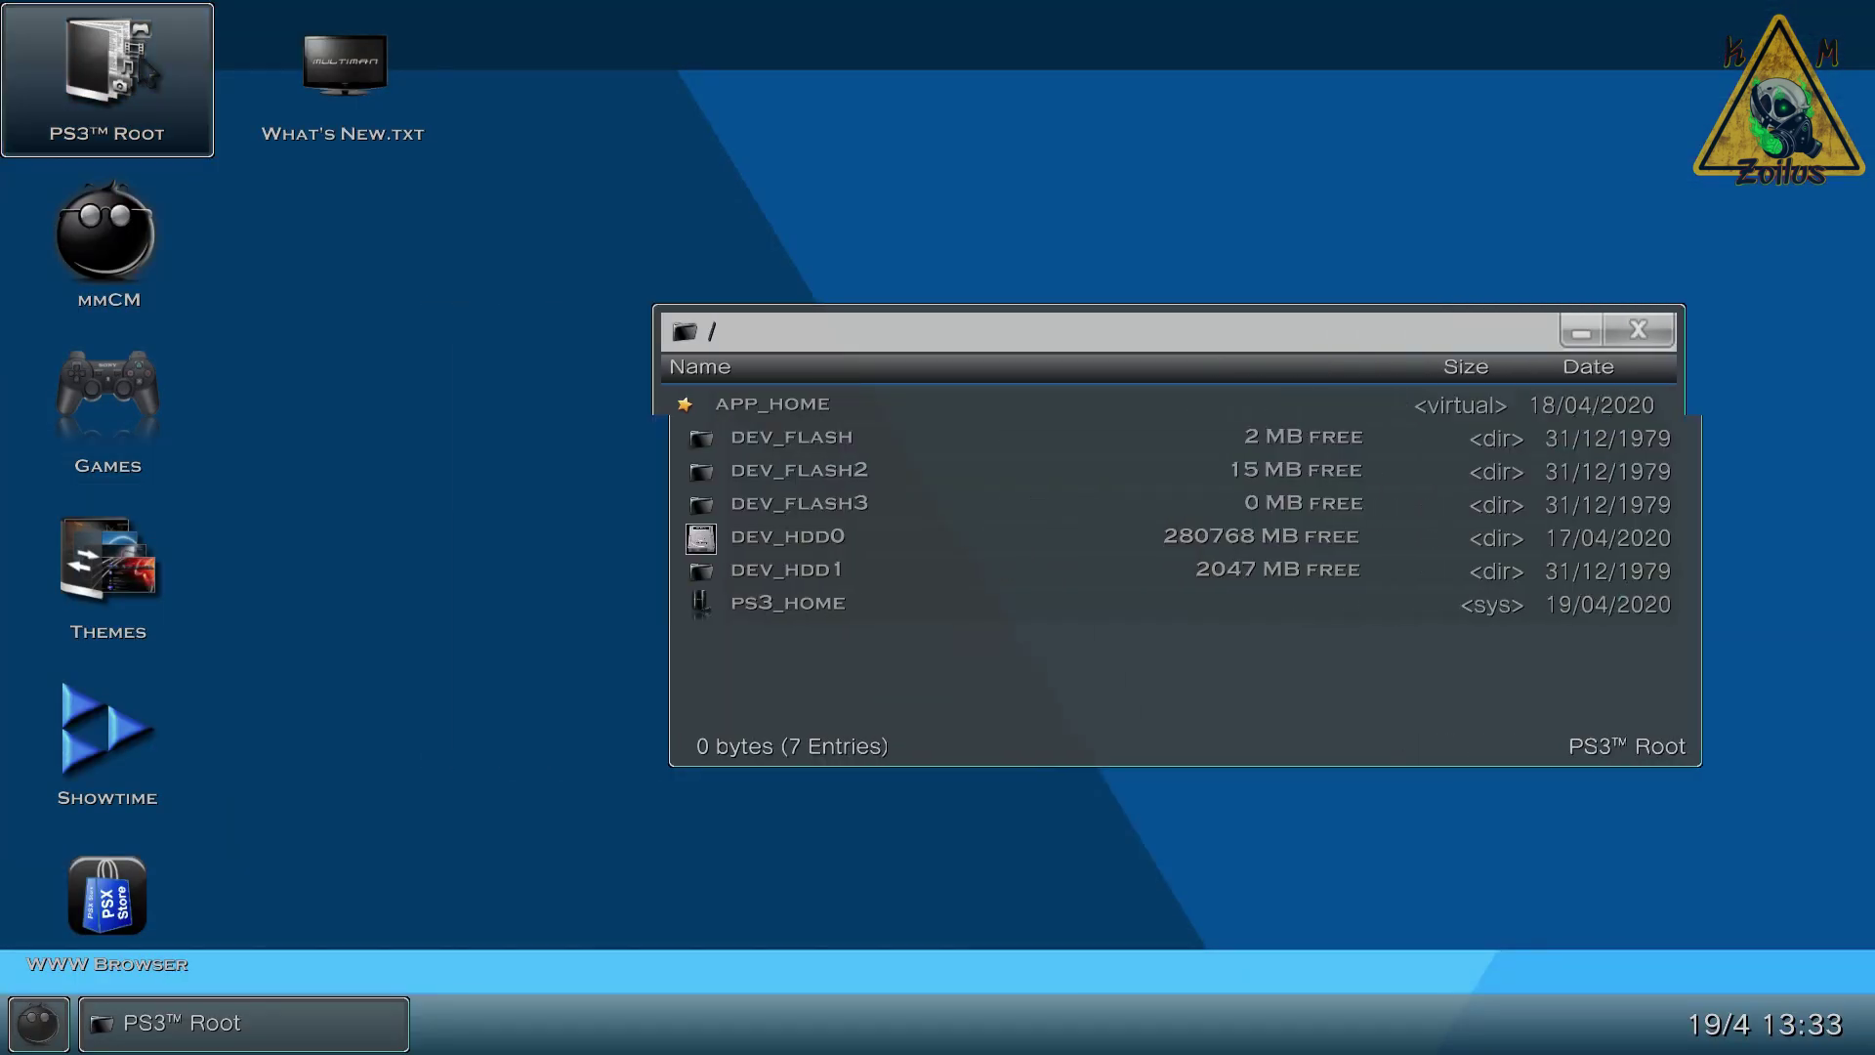
Step: Reposition the PS3 Root window on the desktop and decline quitting to the XMB screen
right_click(509, 383)
click(509, 384)
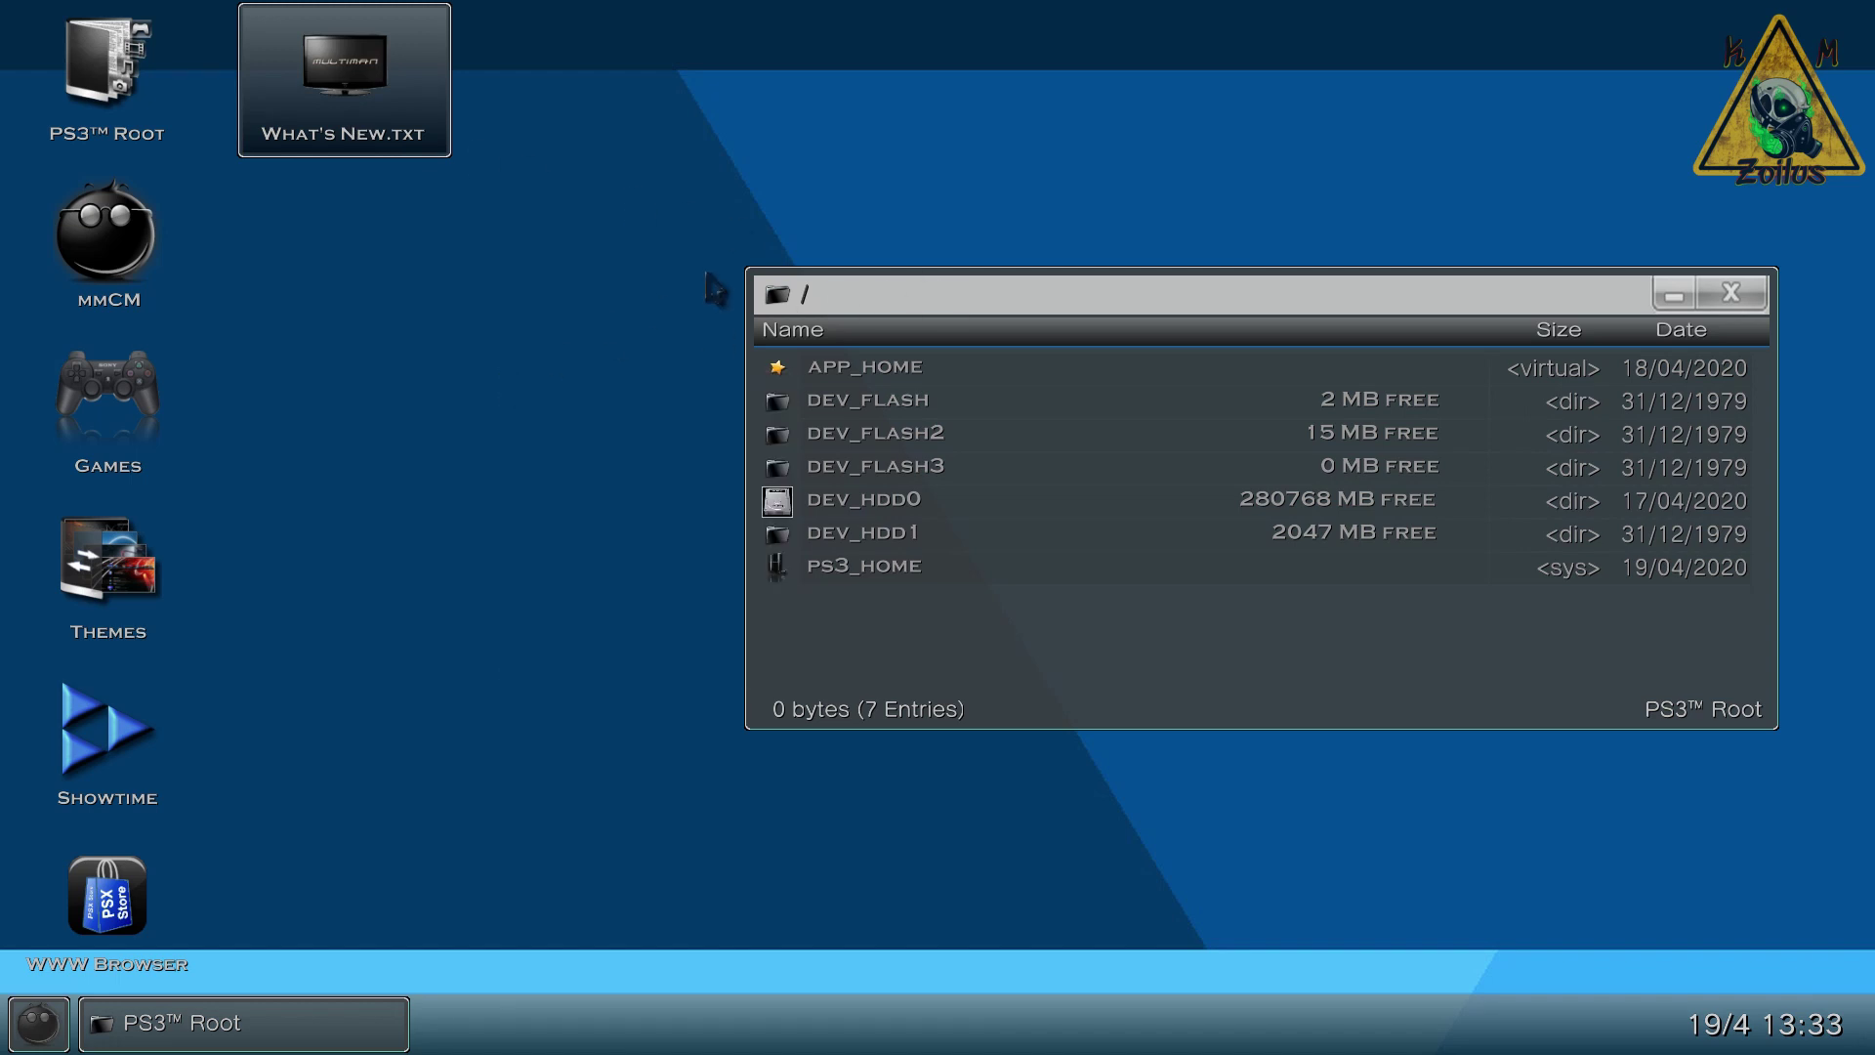
right_click(872, 192)
click(868, 189)
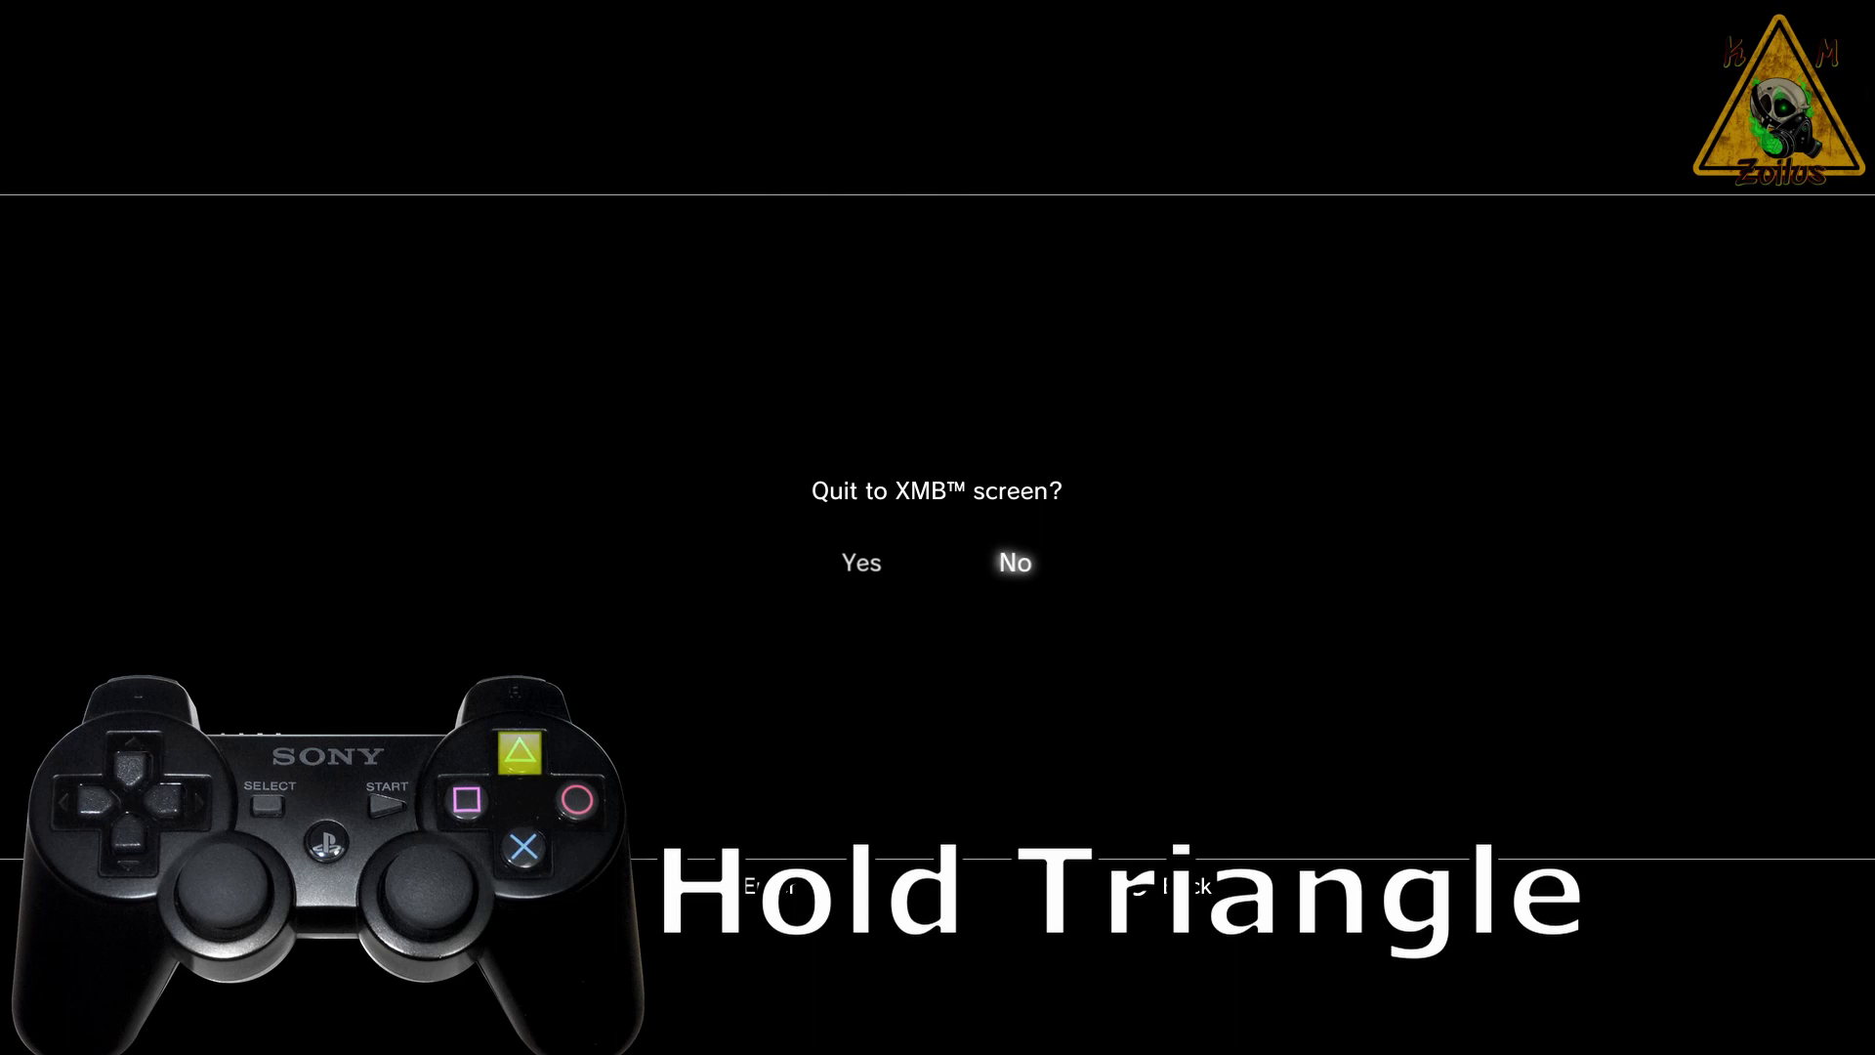
key(Return)
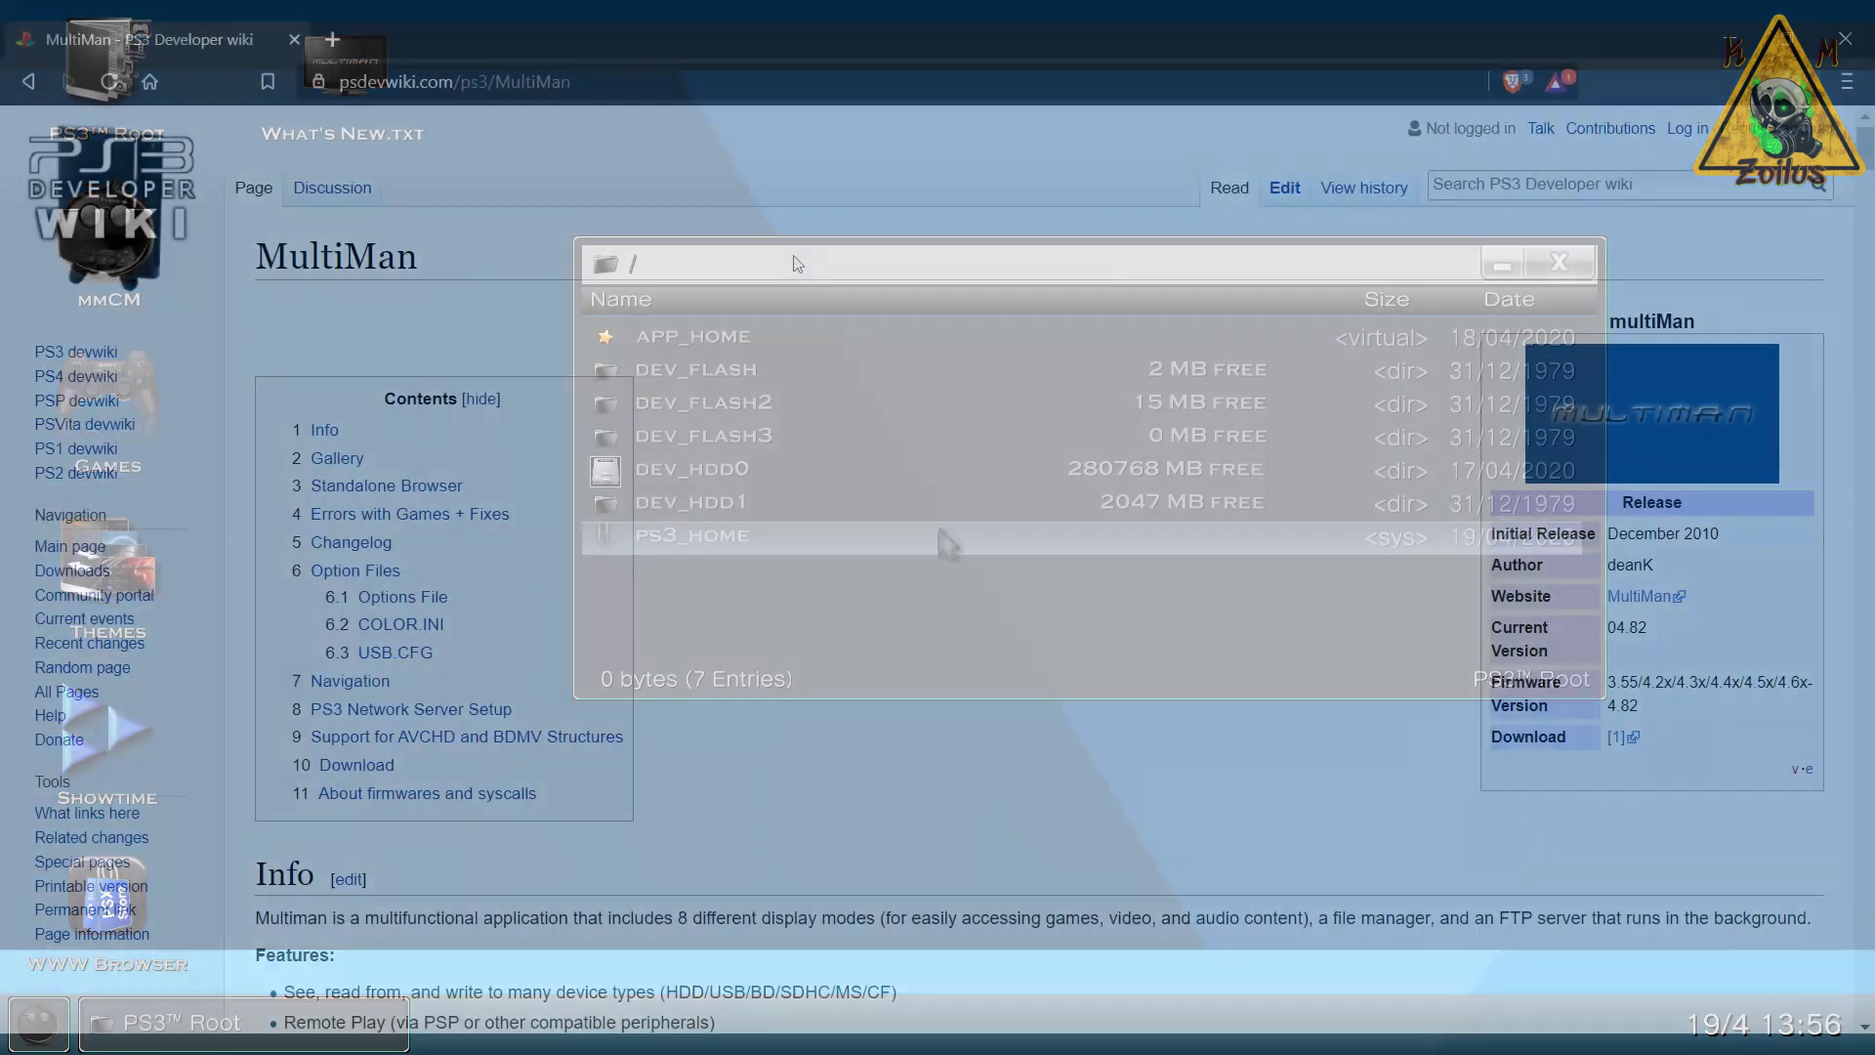
Step: In the web browser, examine the PS3 Developer wiki's MultiMan page down to the controller, mouse and keyboard navigation lists
scroll(857, 514, down, 8)
scroll(861, 527, down, 20)
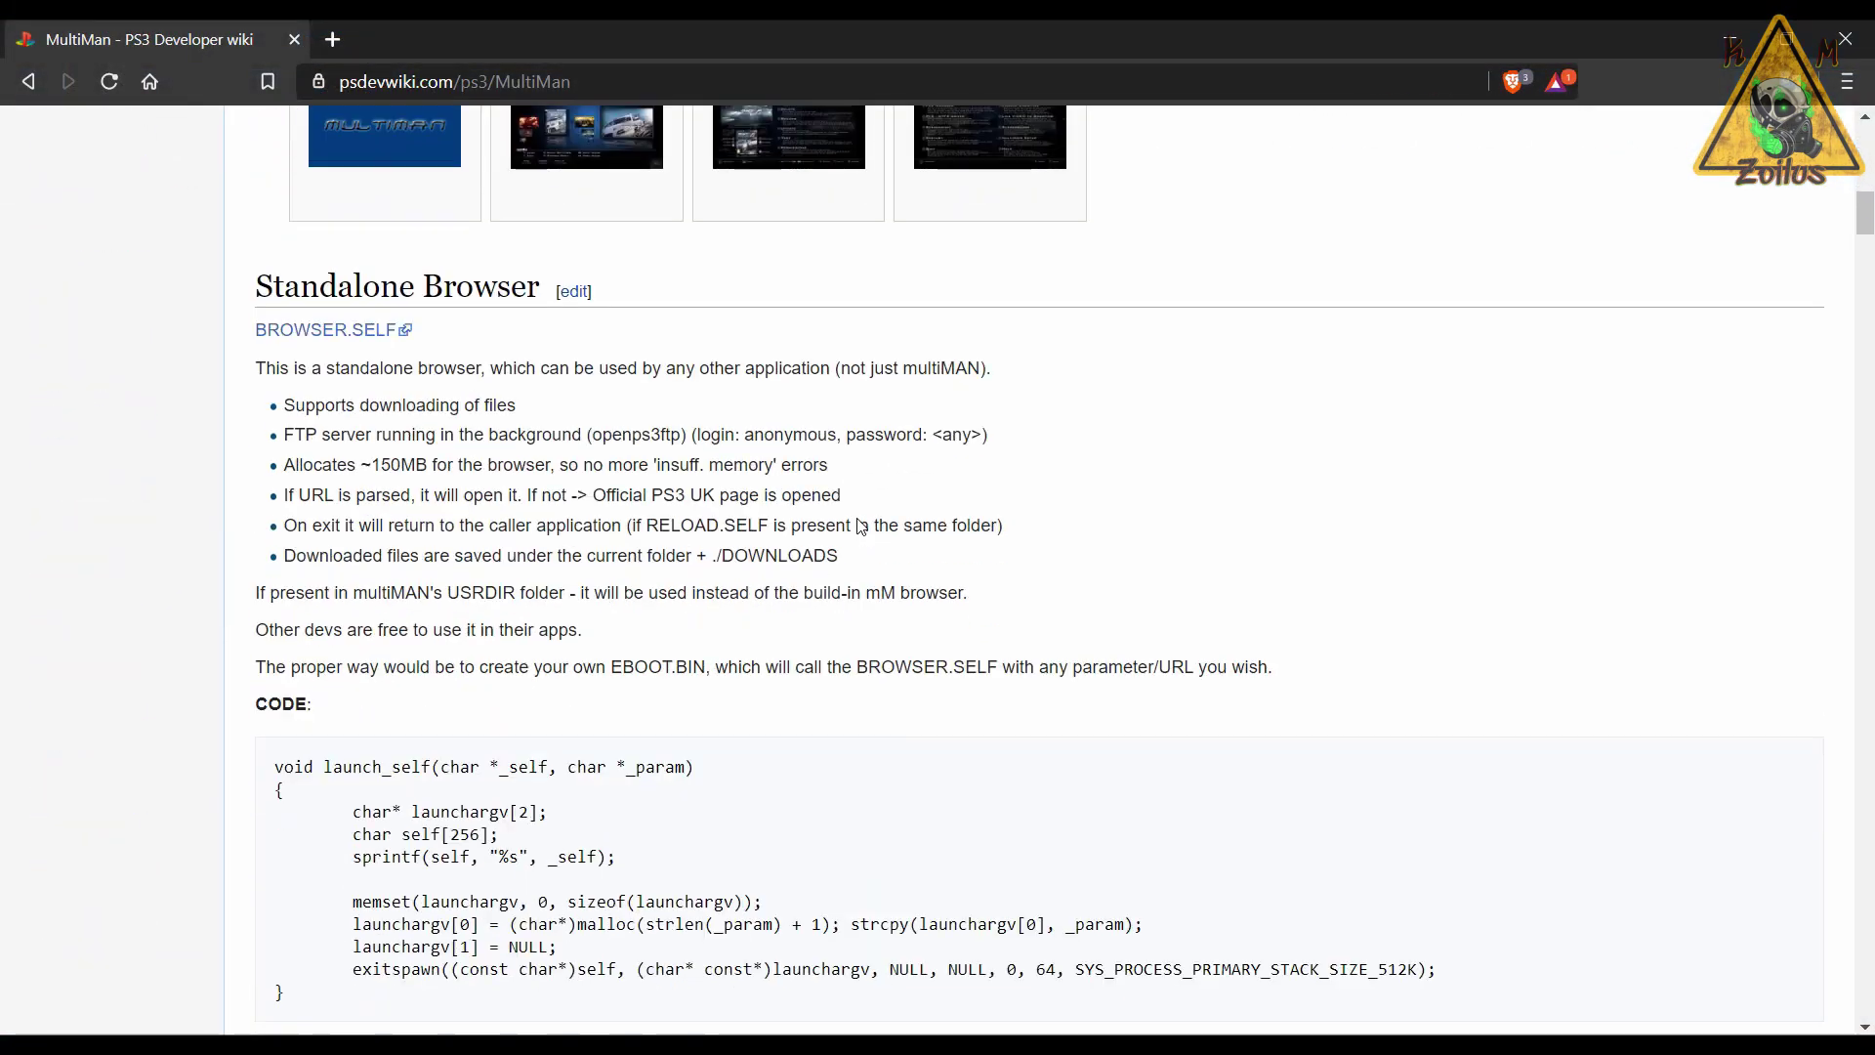
scroll(888, 601, down, 20)
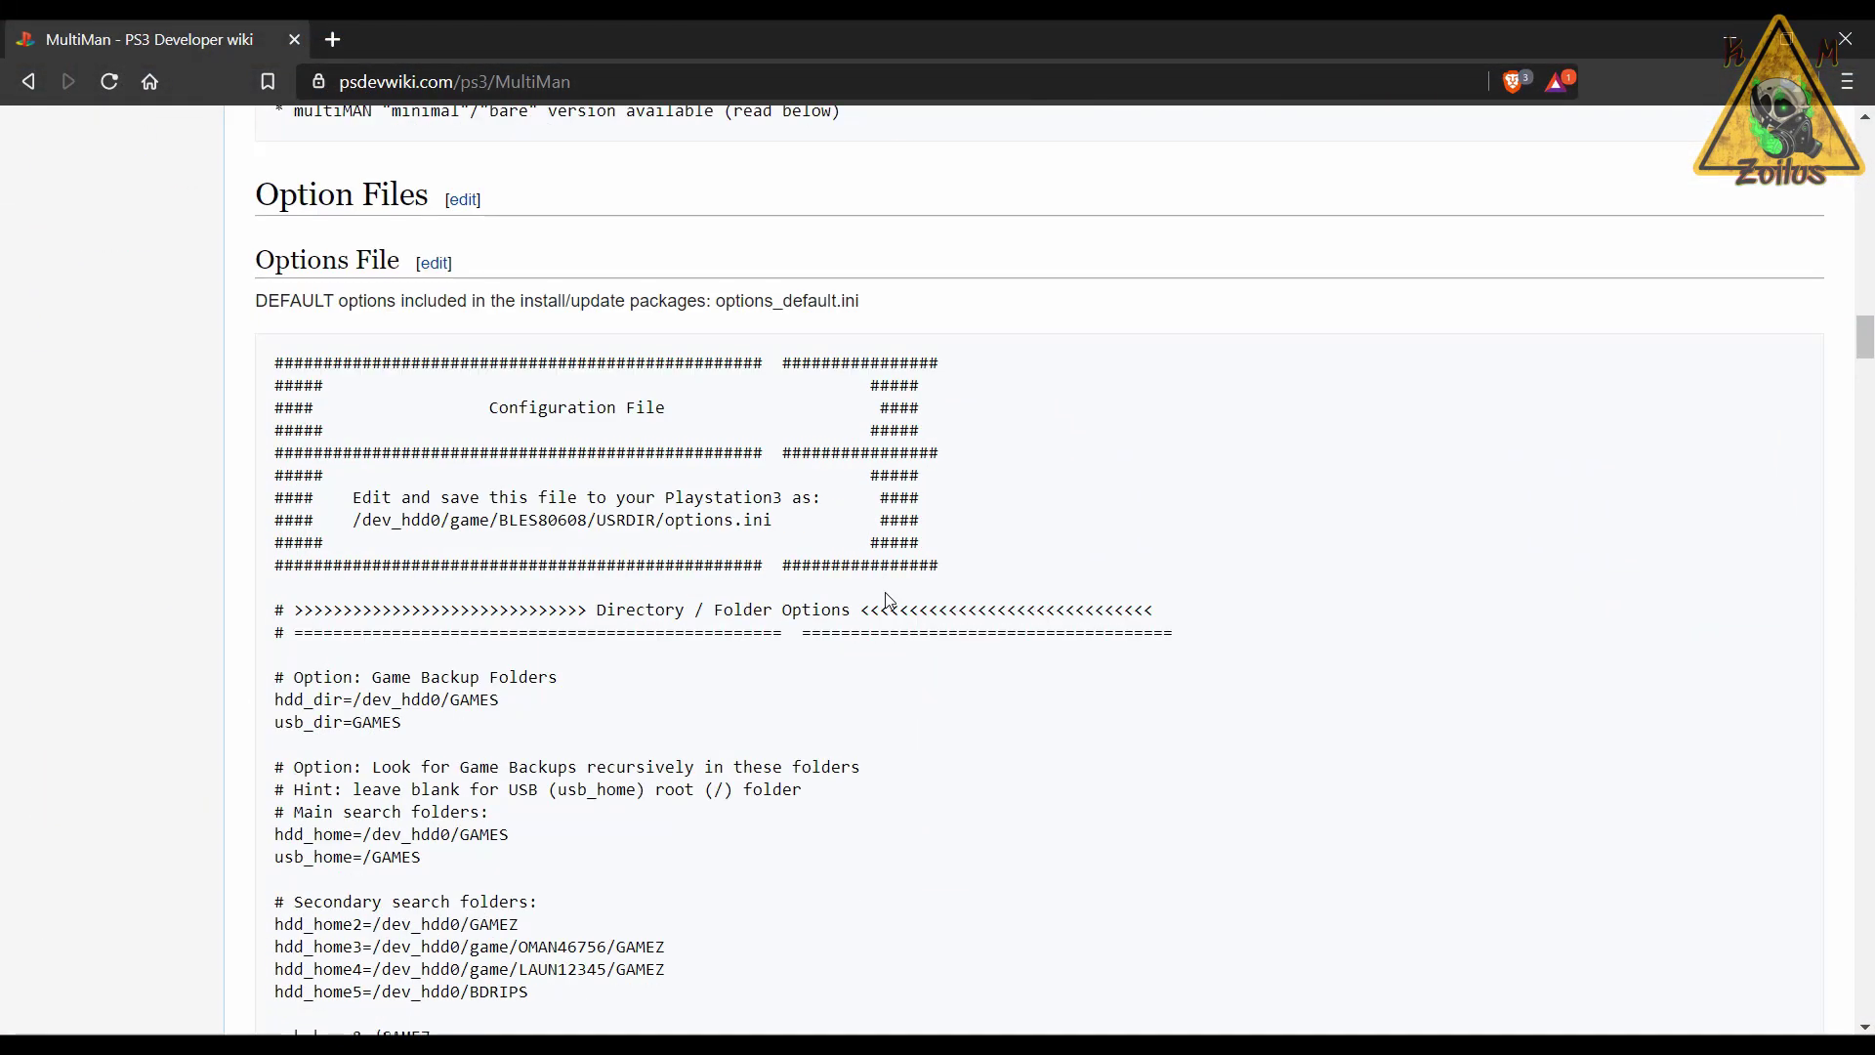
scroll(888, 600, down, 20)
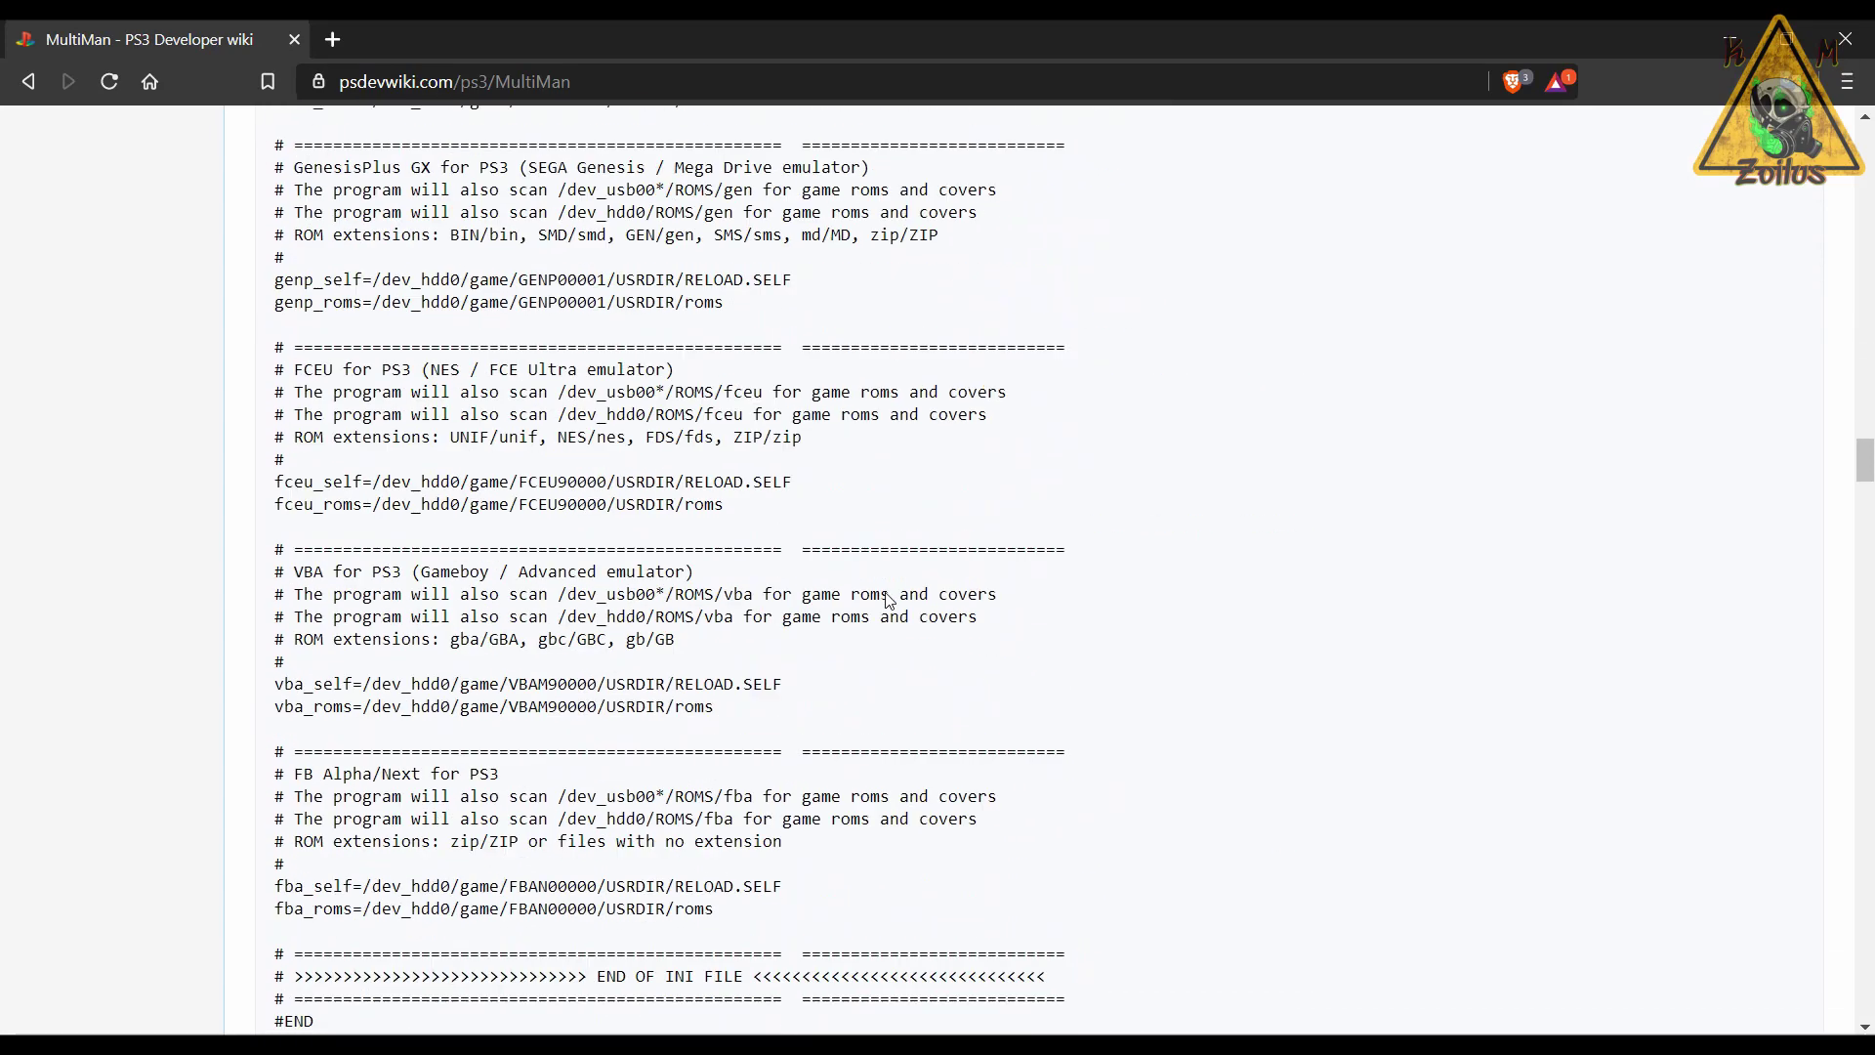
scroll(889, 600, down, 7)
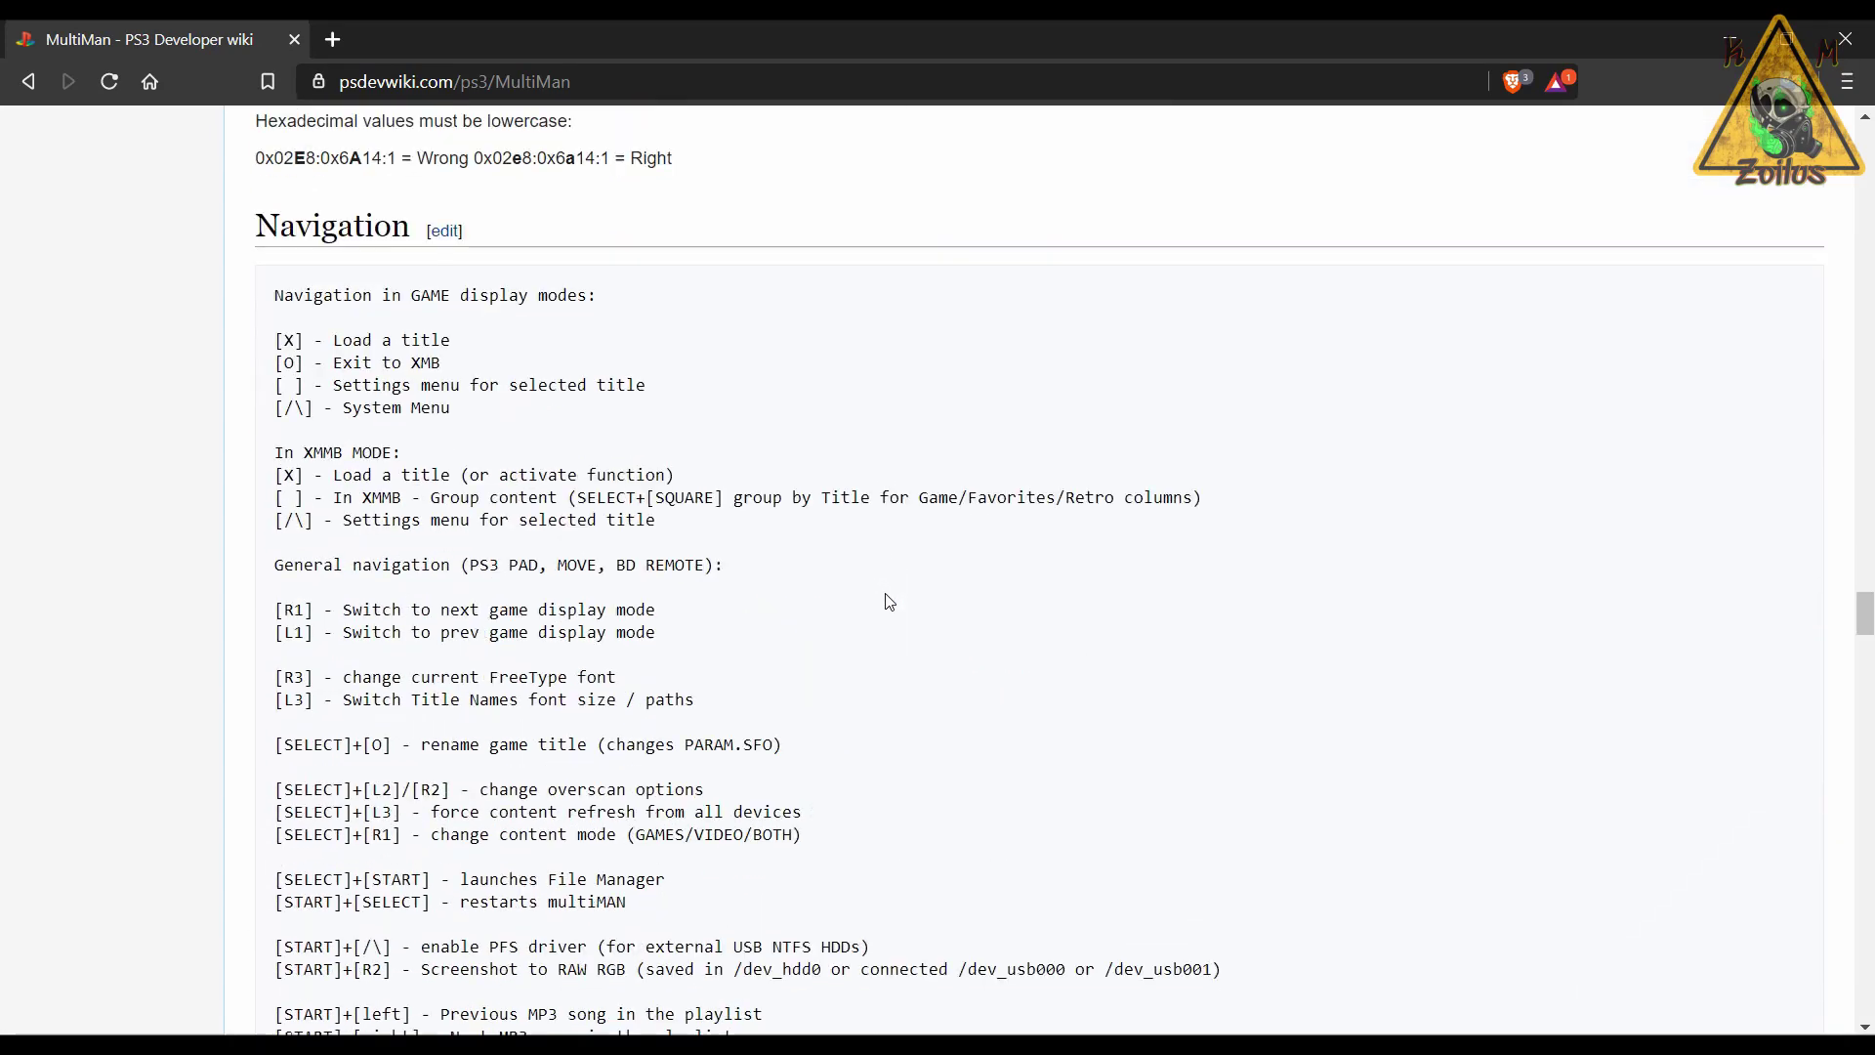
scroll(889, 601, down, 1)
scroll(888, 600, up, 1)
scroll(888, 601, down, 6)
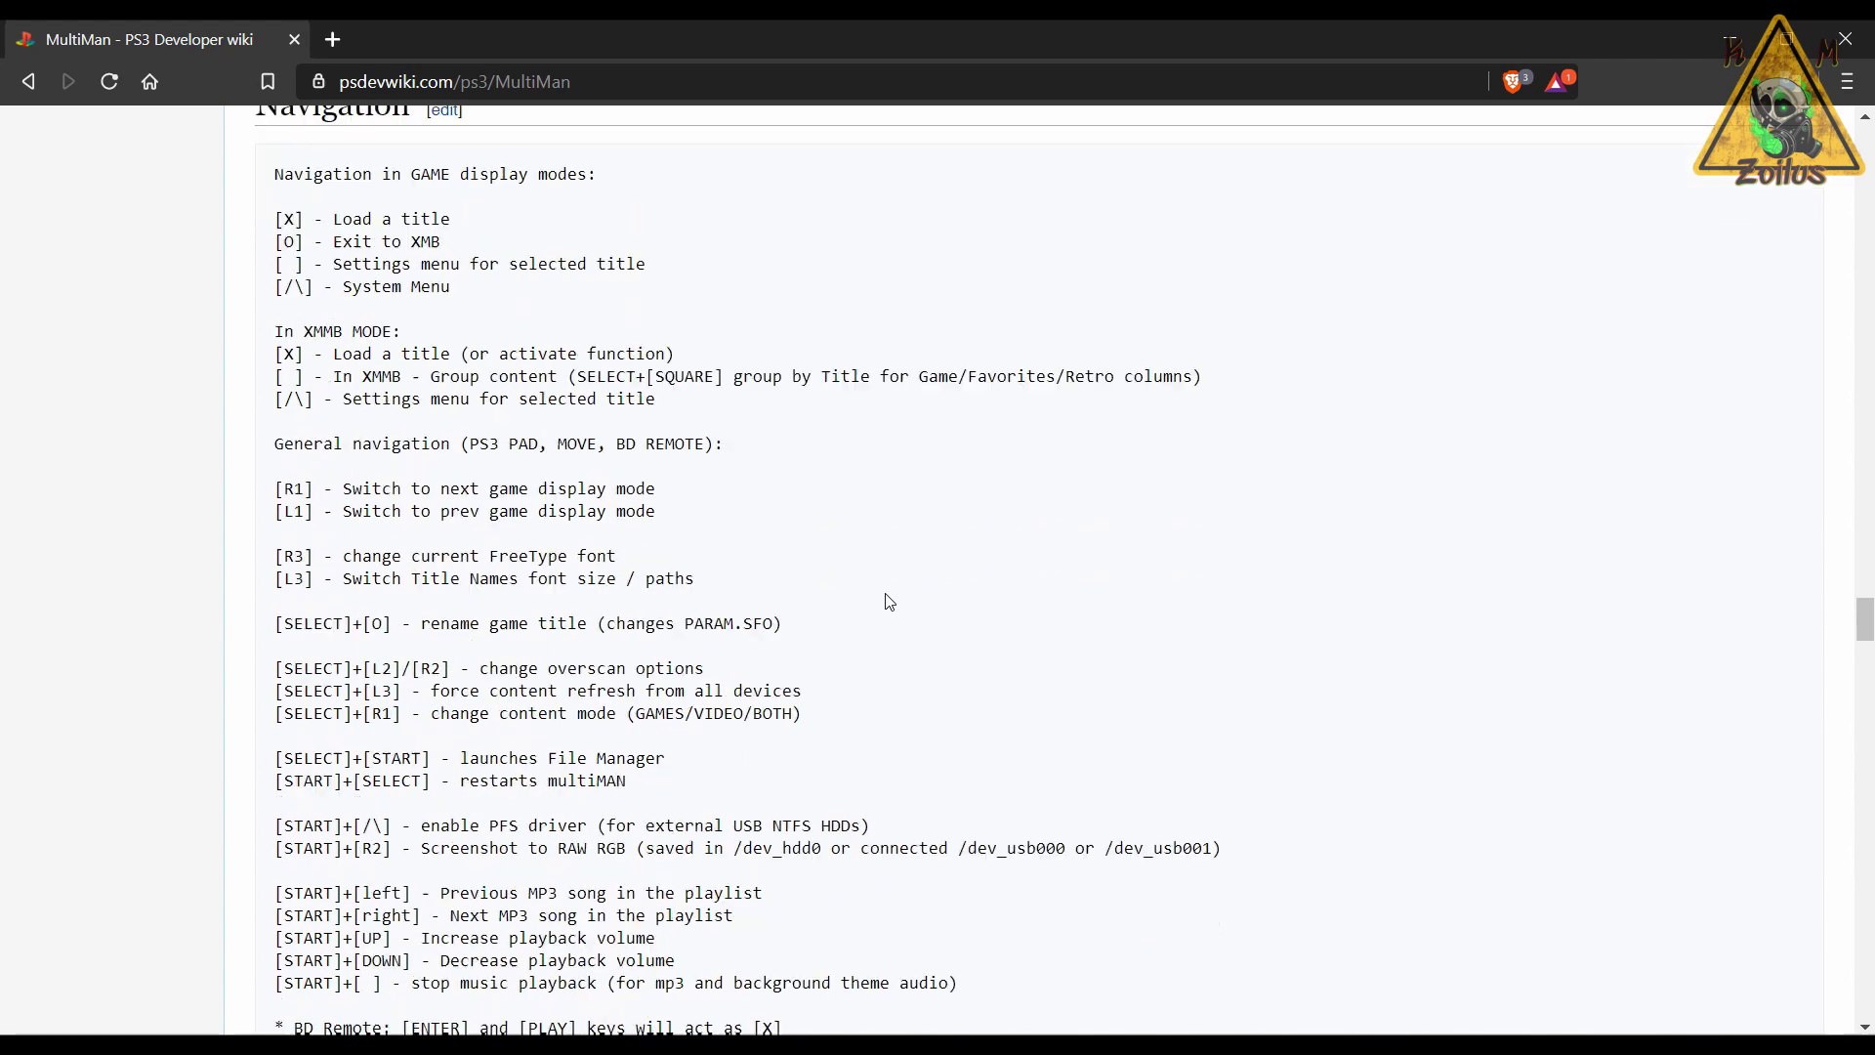
scroll(888, 600, down, 20)
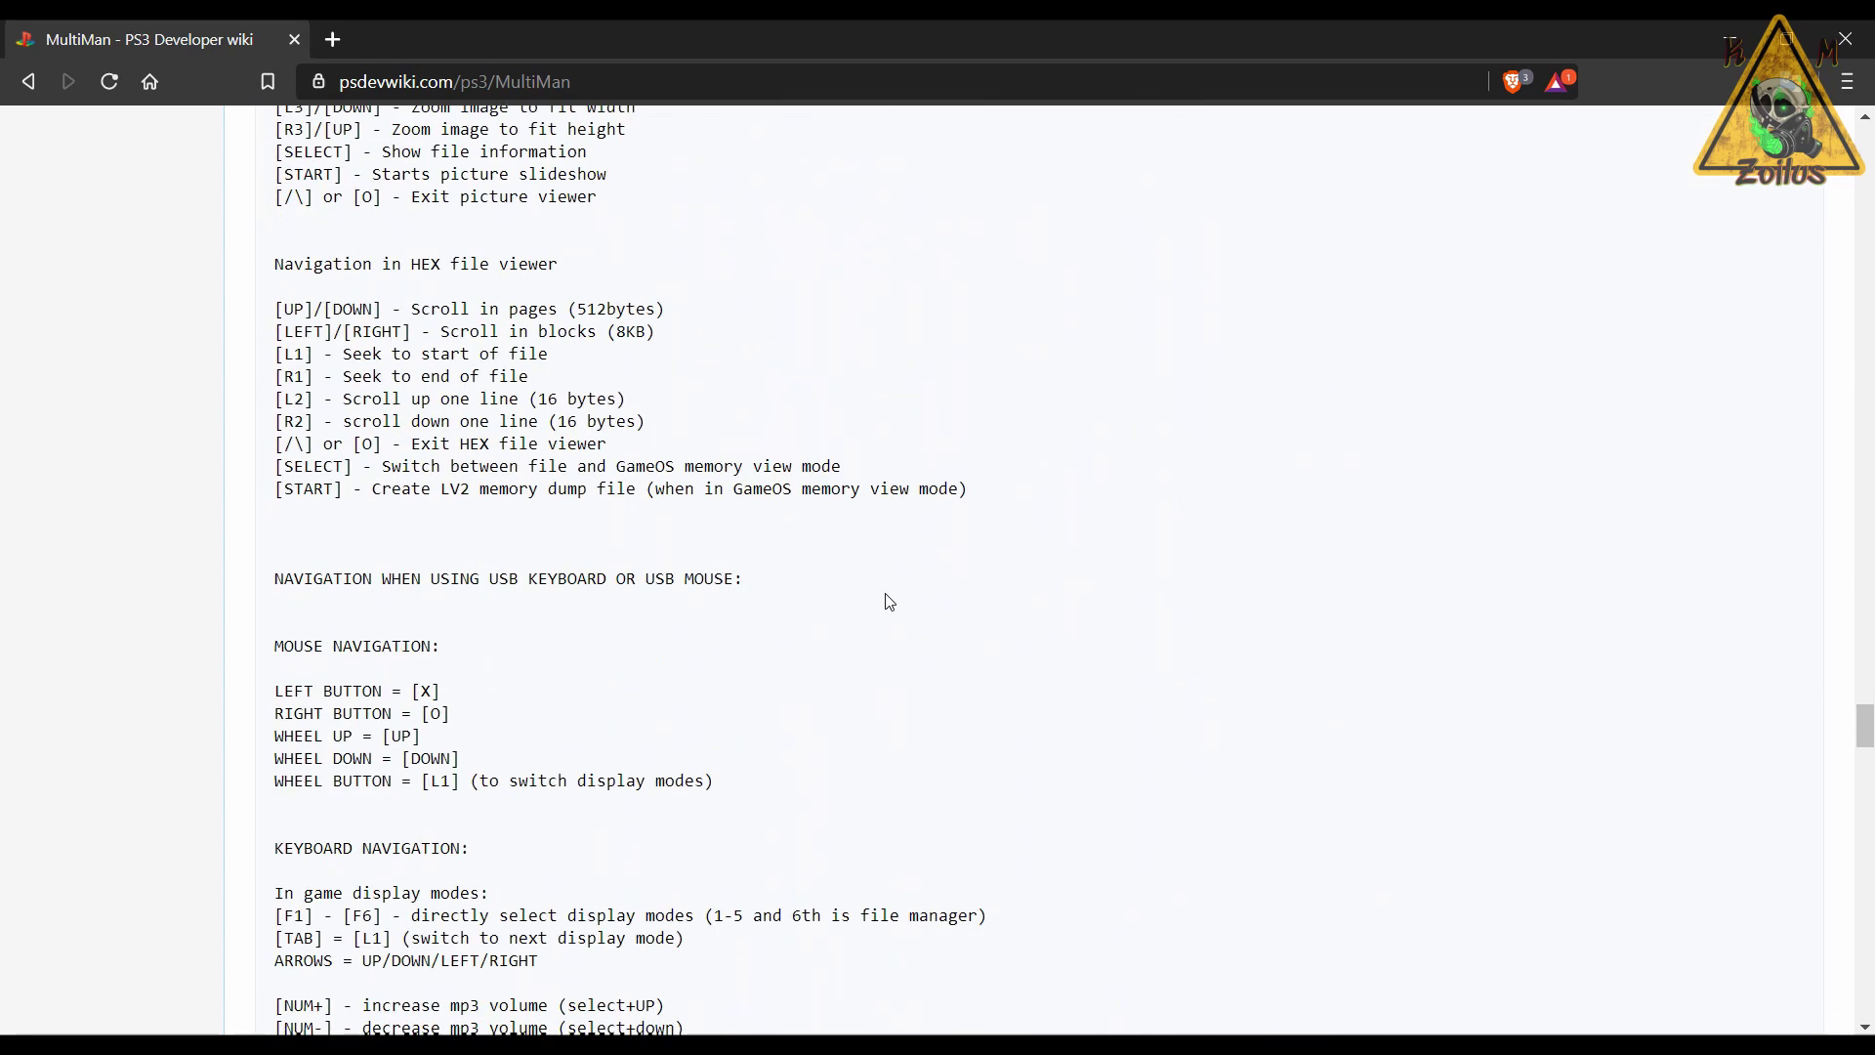
scroll(889, 601, down, 9)
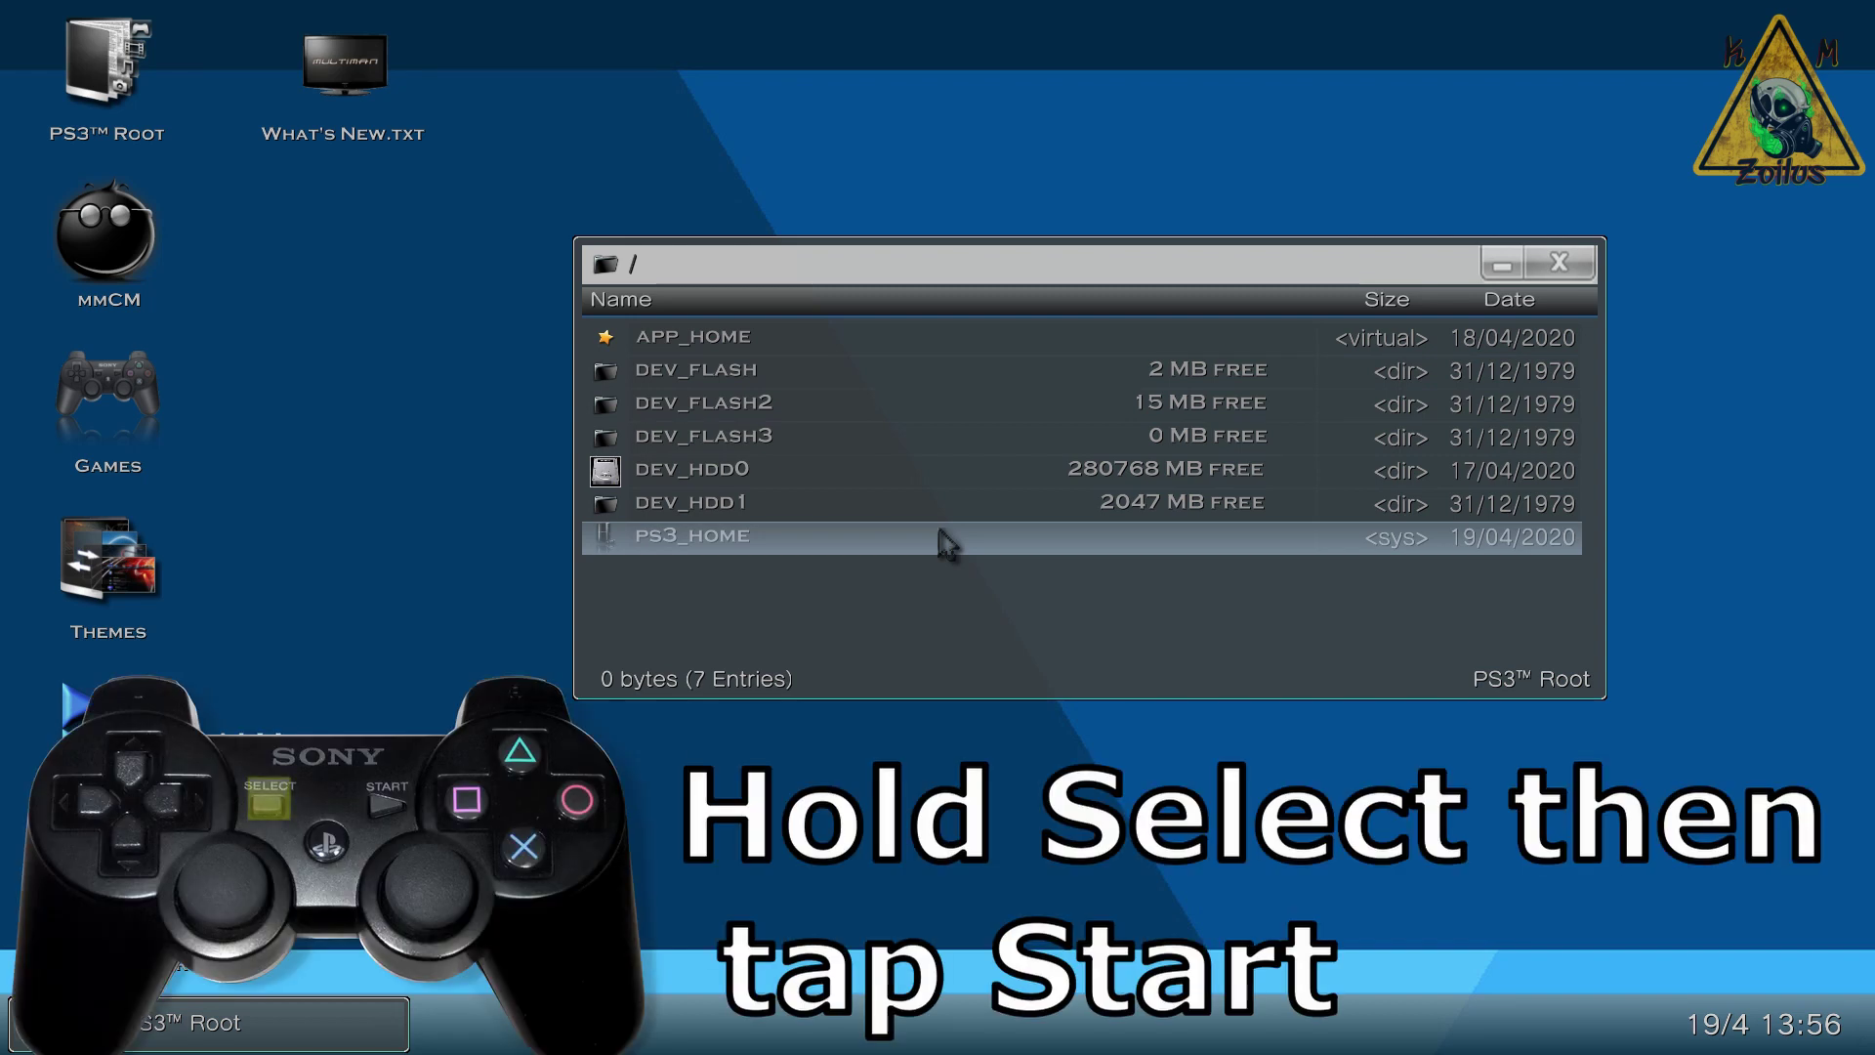
Step: Back in mmOS, call up the prompt for restarting mmCM and decline it
key(Escape)
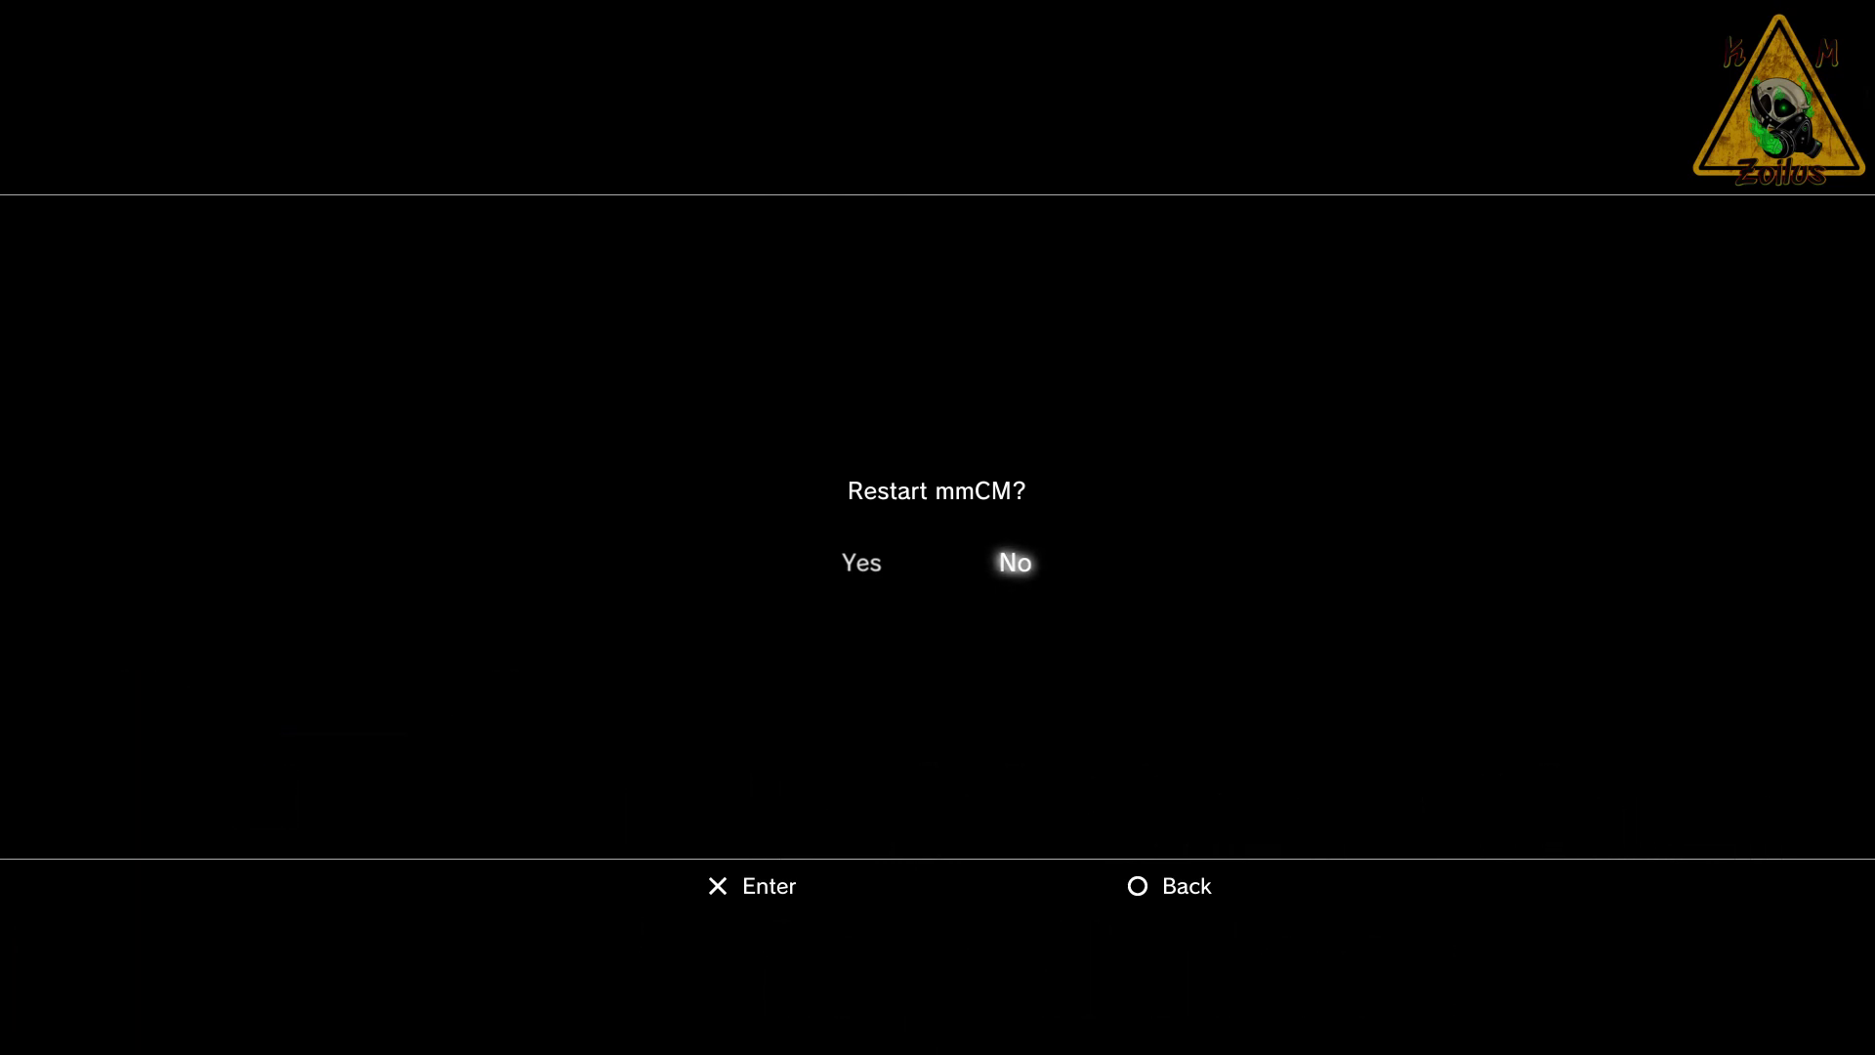
key(Return)
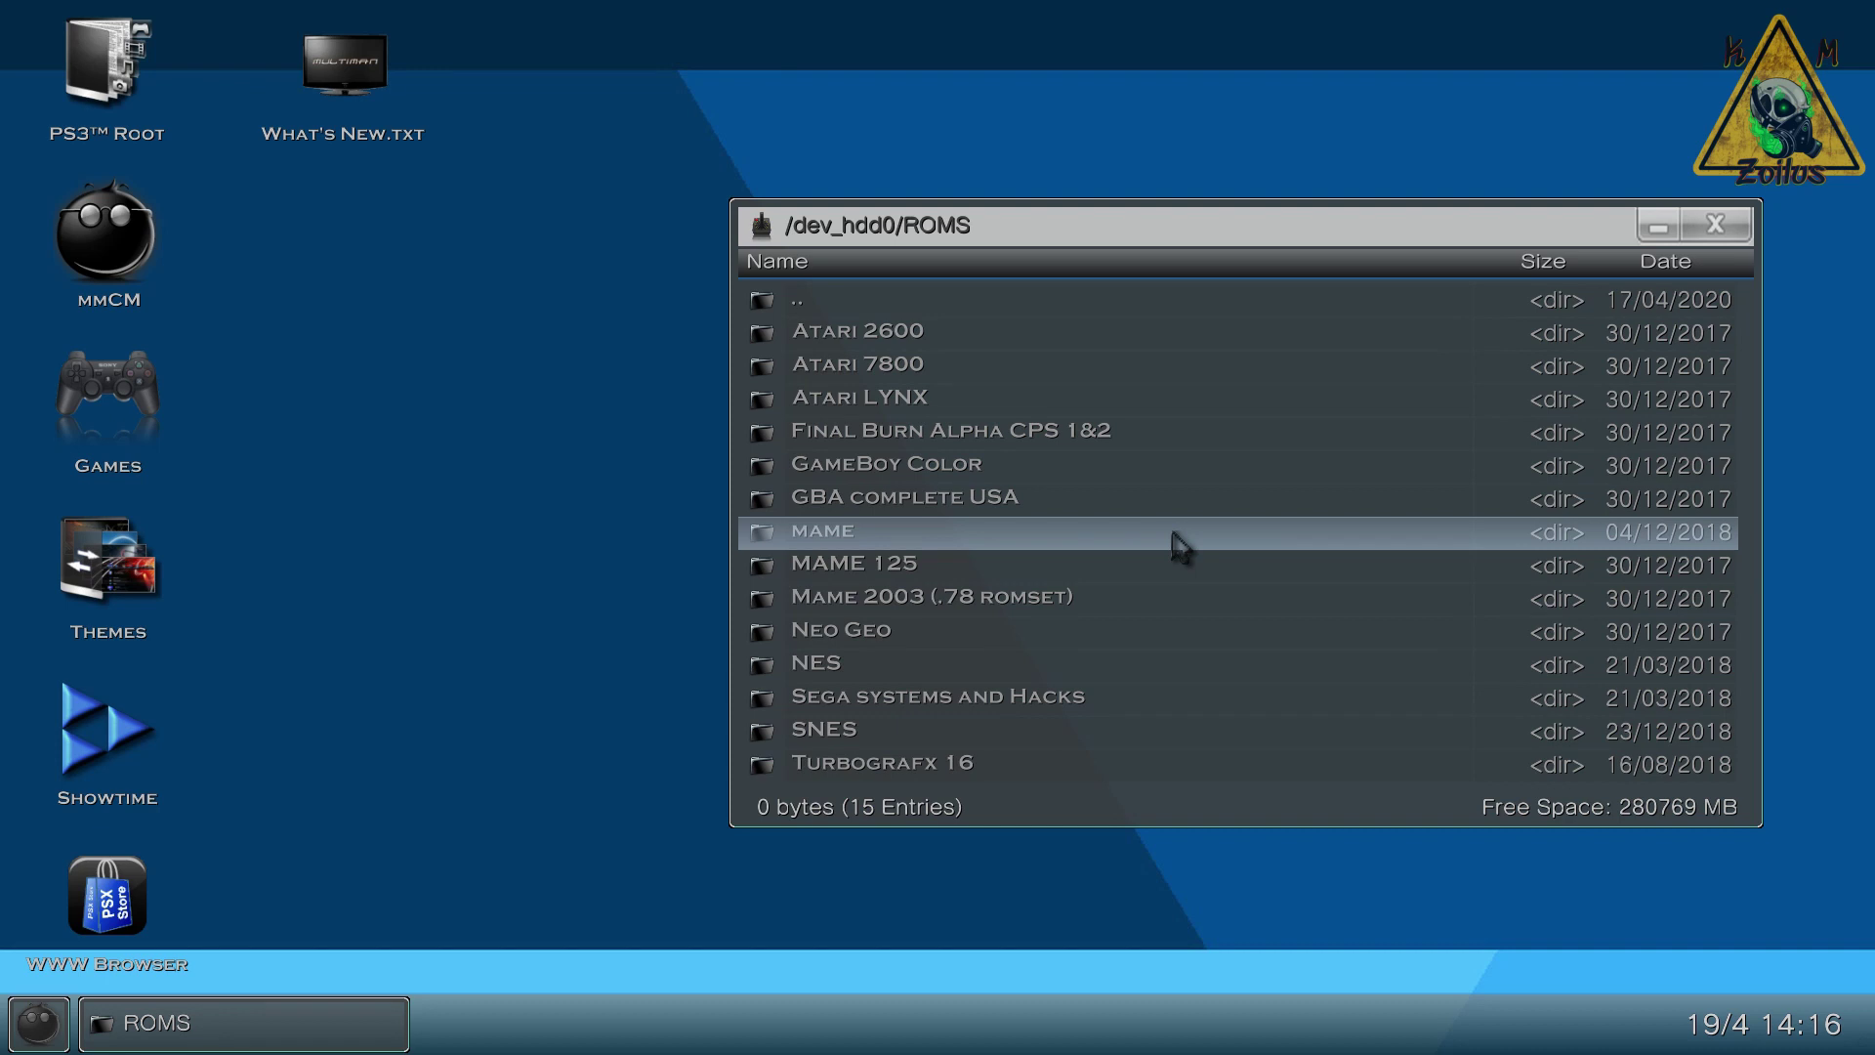
Step: Select all folders in /dev_hdd0/ROMS, leaving out Final Burn Alpha CPS 1&2 and GameBoy Color
key(ctrl+a)
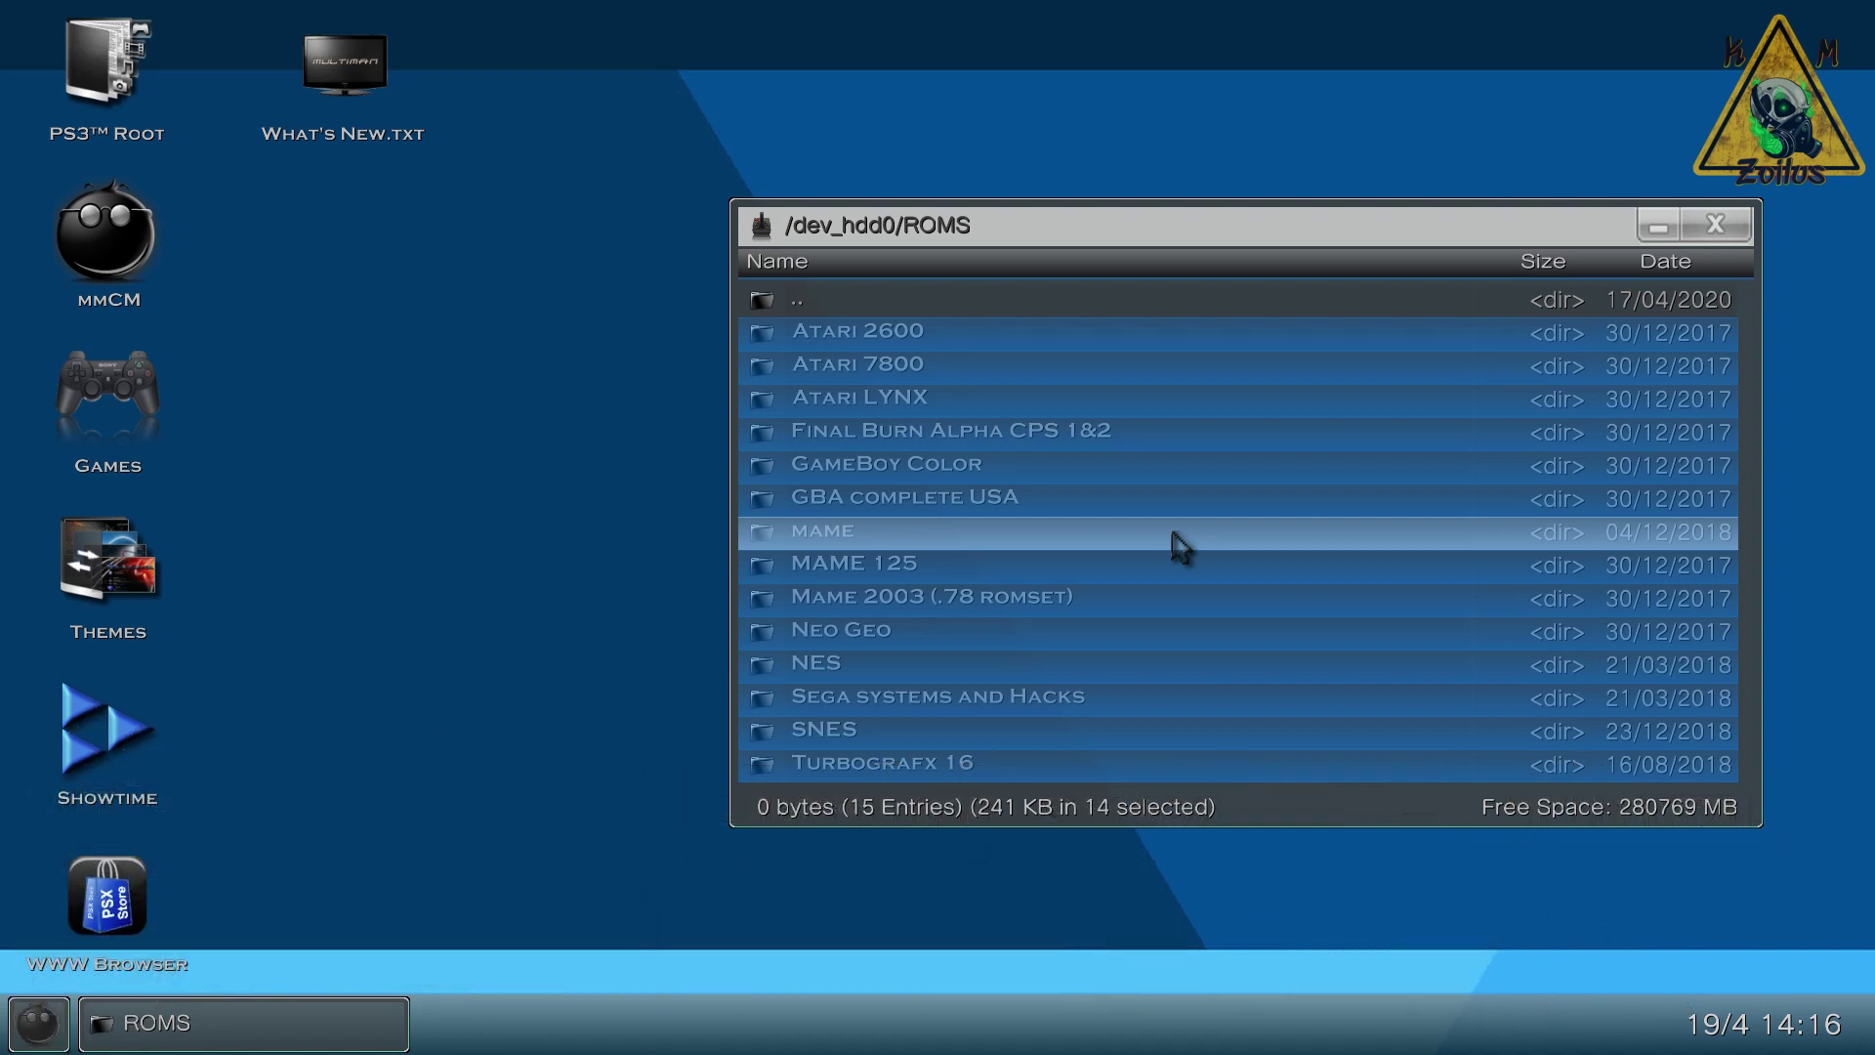
click(1181, 449)
click(1182, 486)
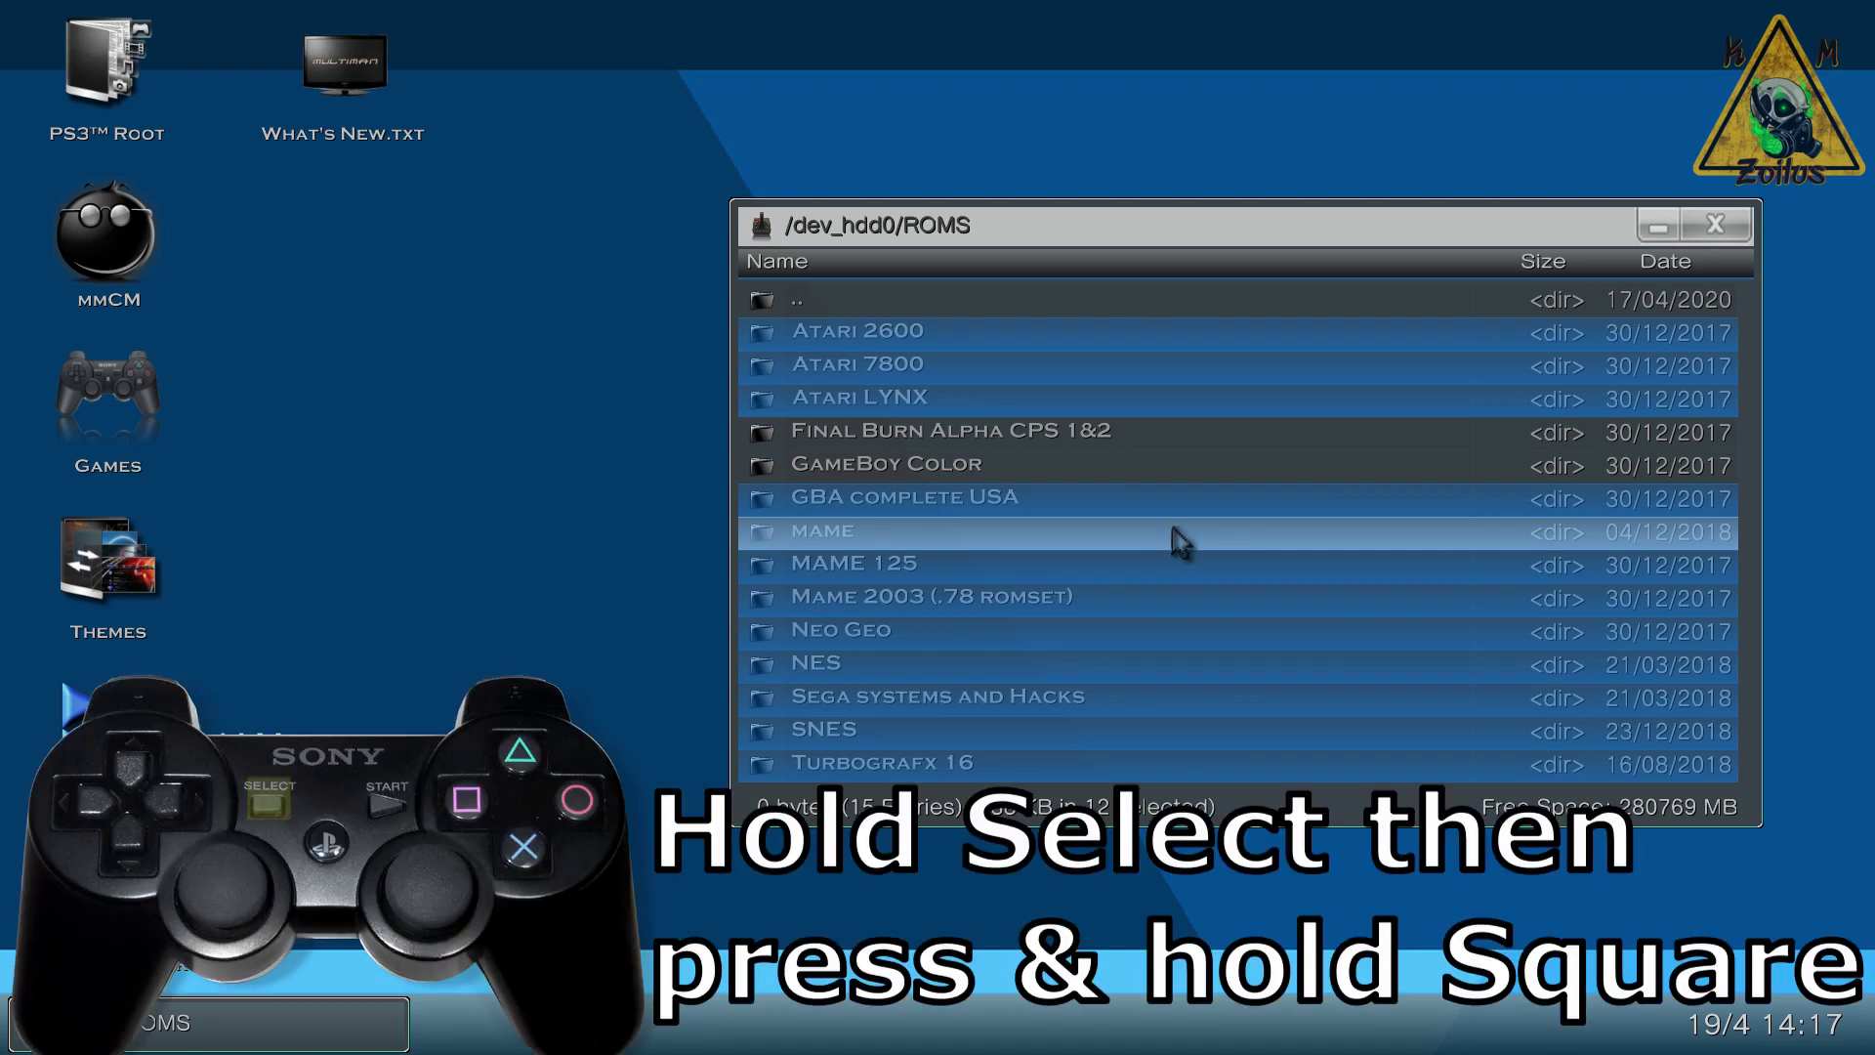
key(Escape)
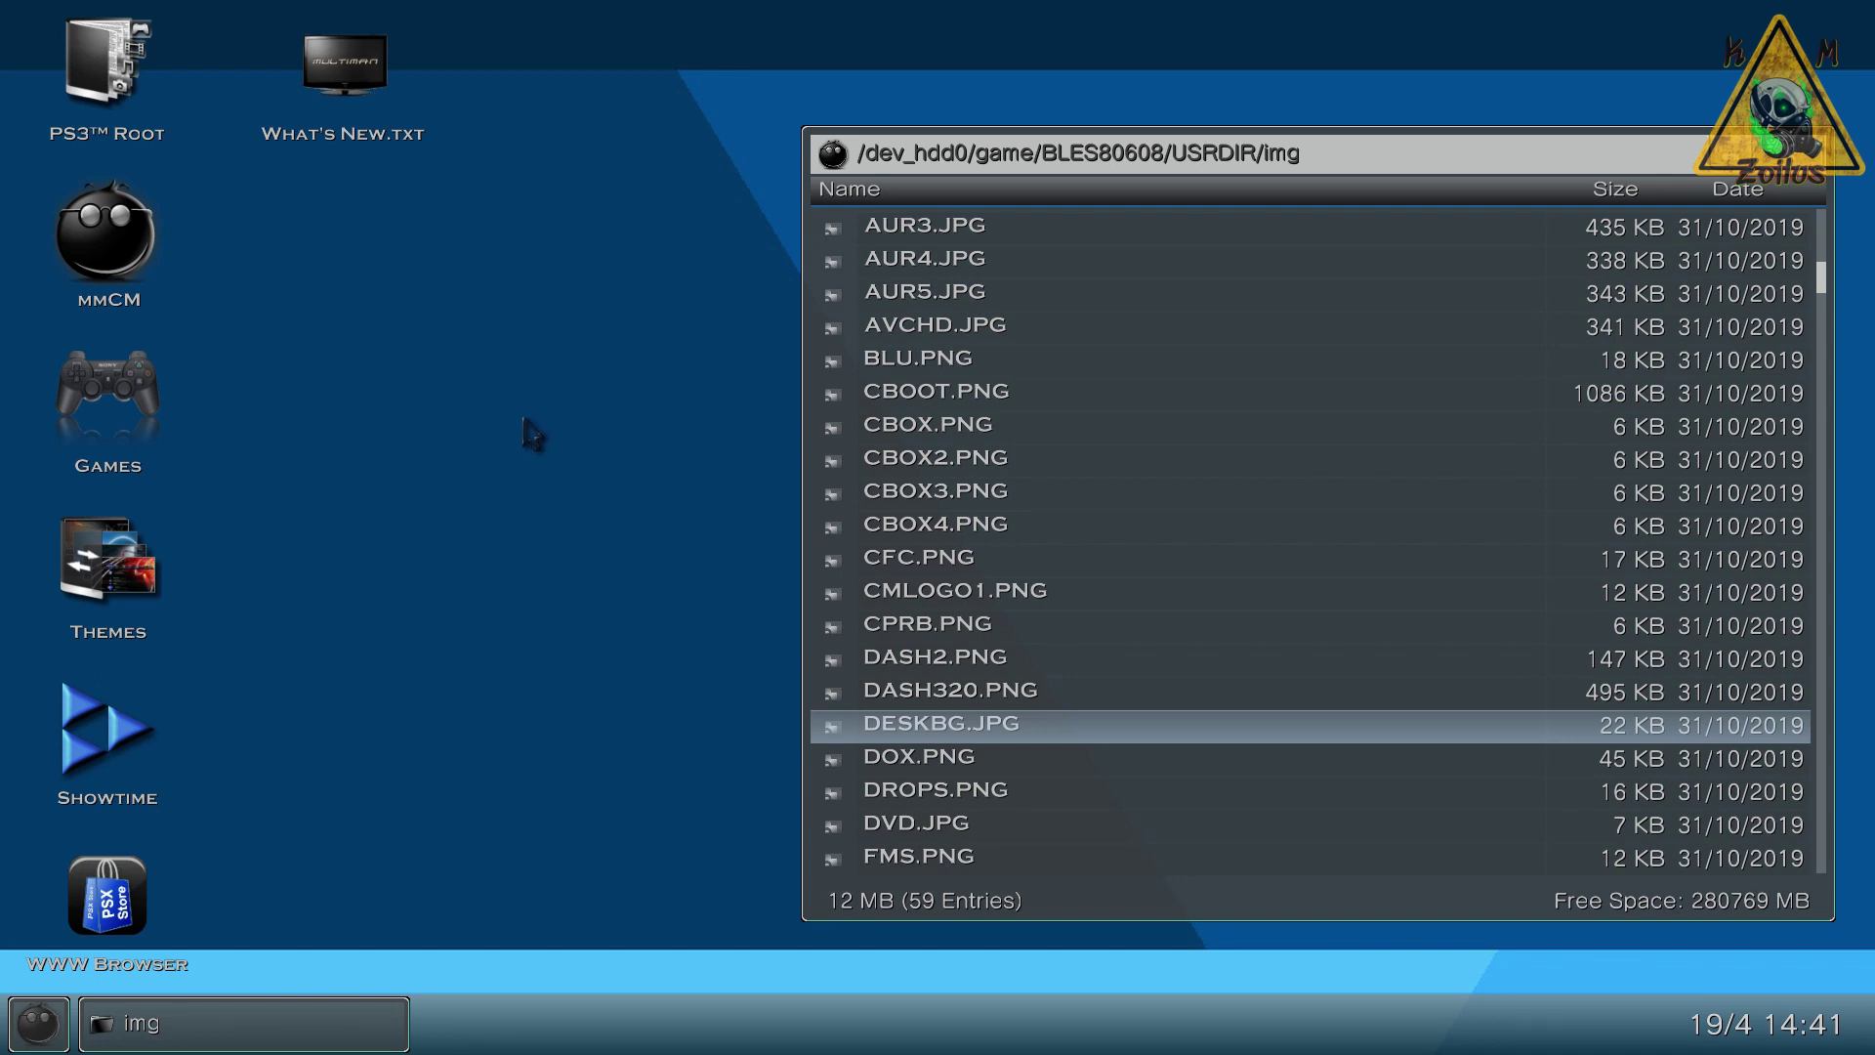
Step: View the DESKBG.JPG desktop background in the USRDIR/img folder, close it, and pick CBOOT.PNG
click(991, 220)
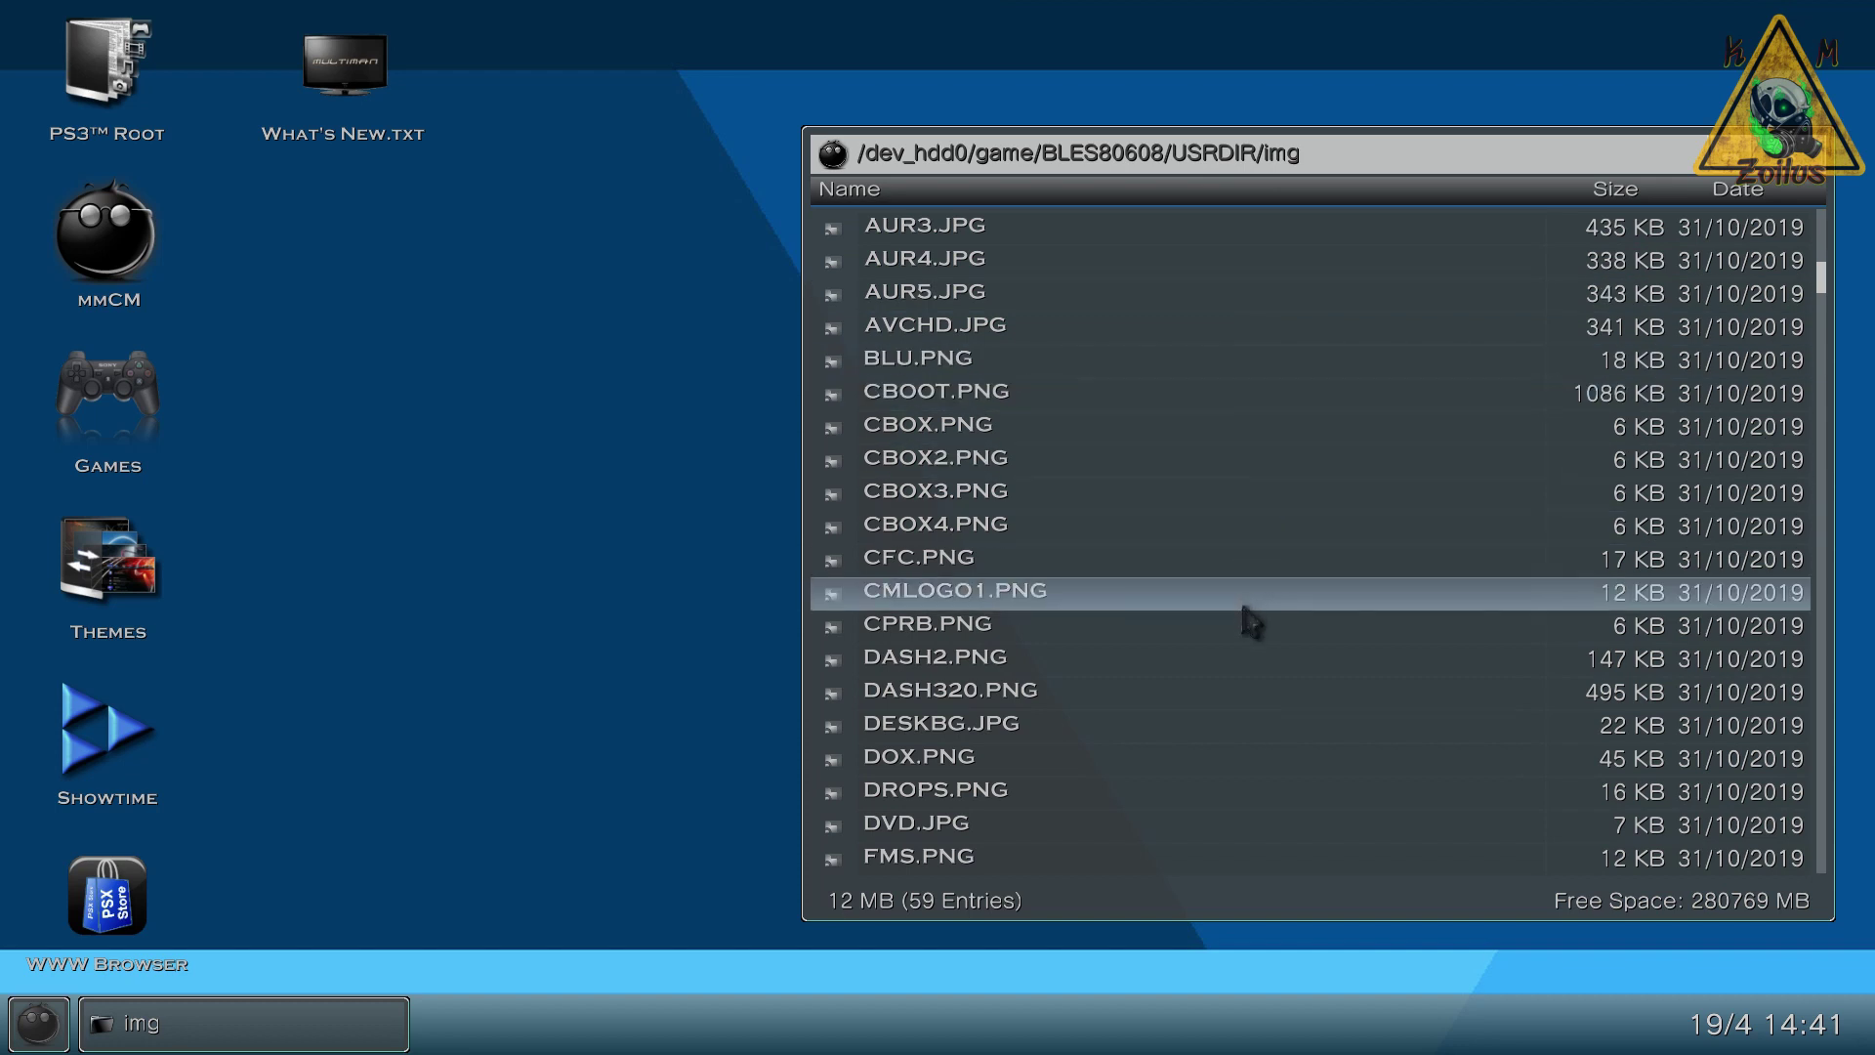
click(1246, 728)
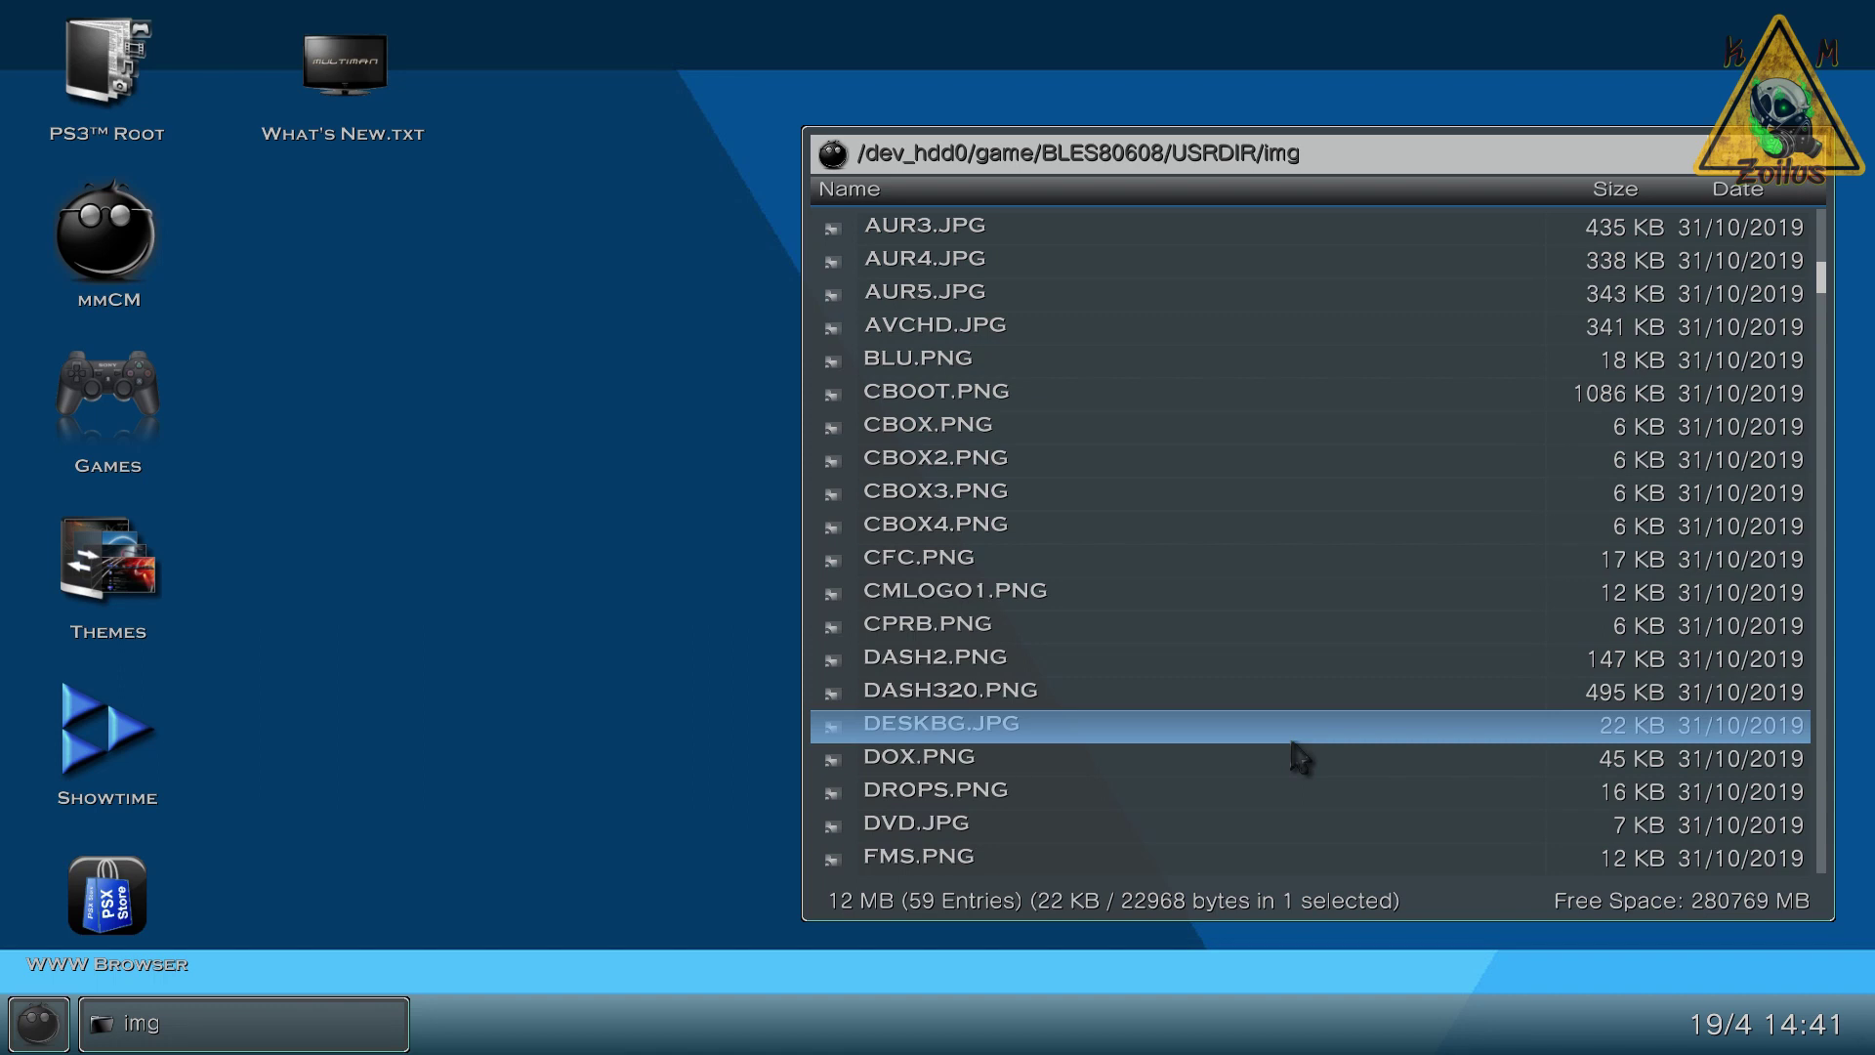
double_click(1040, 738)
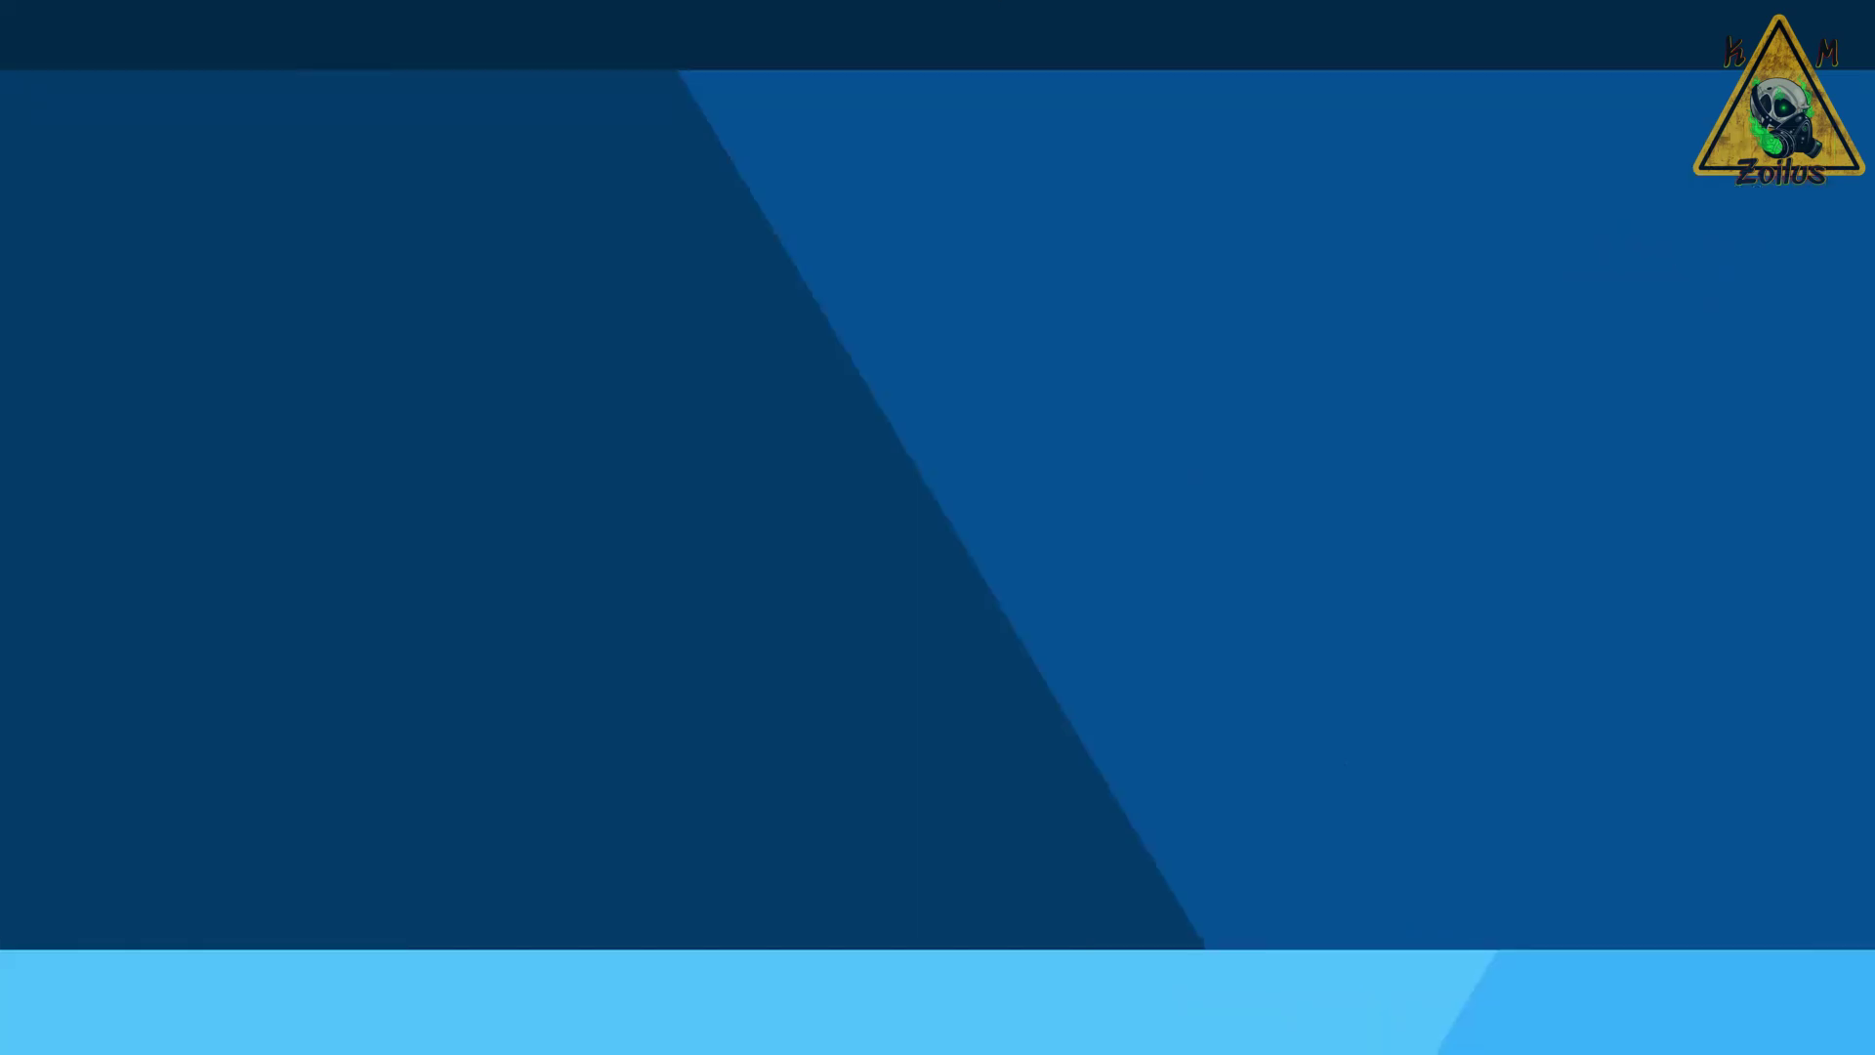
click(1040, 737)
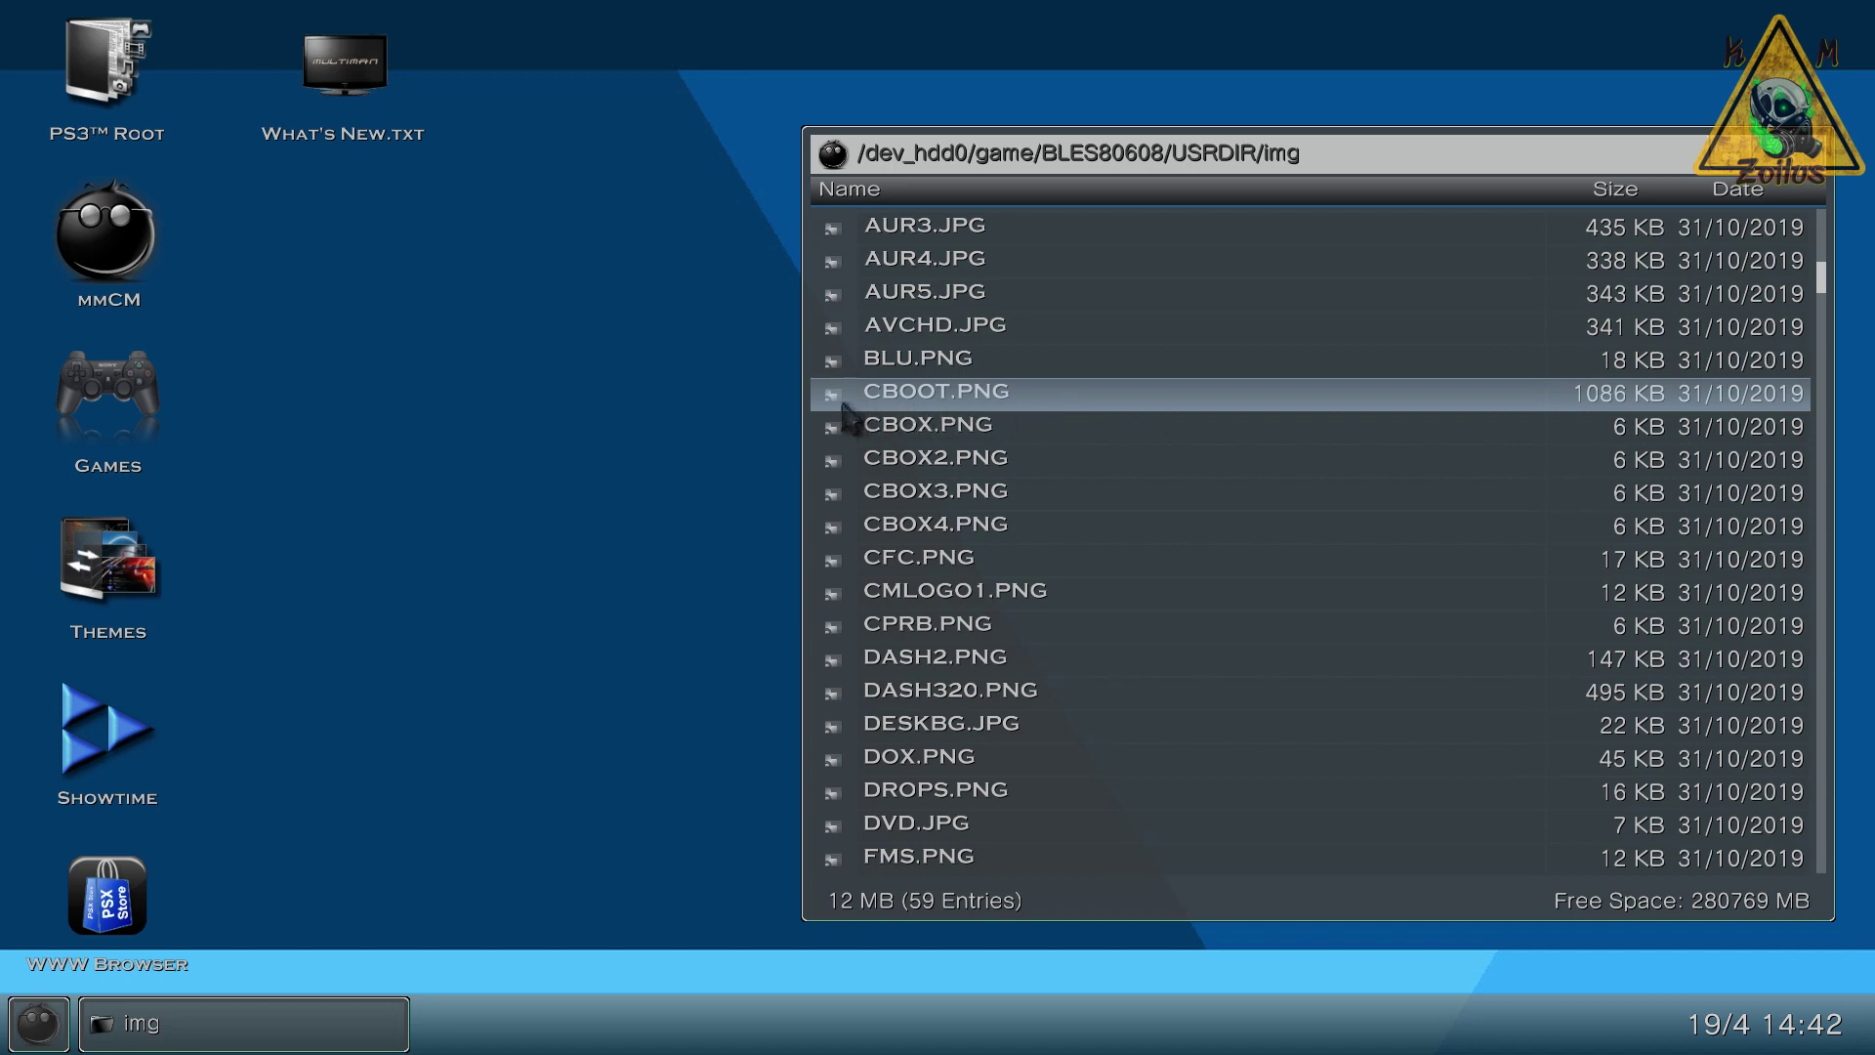
click(1062, 405)
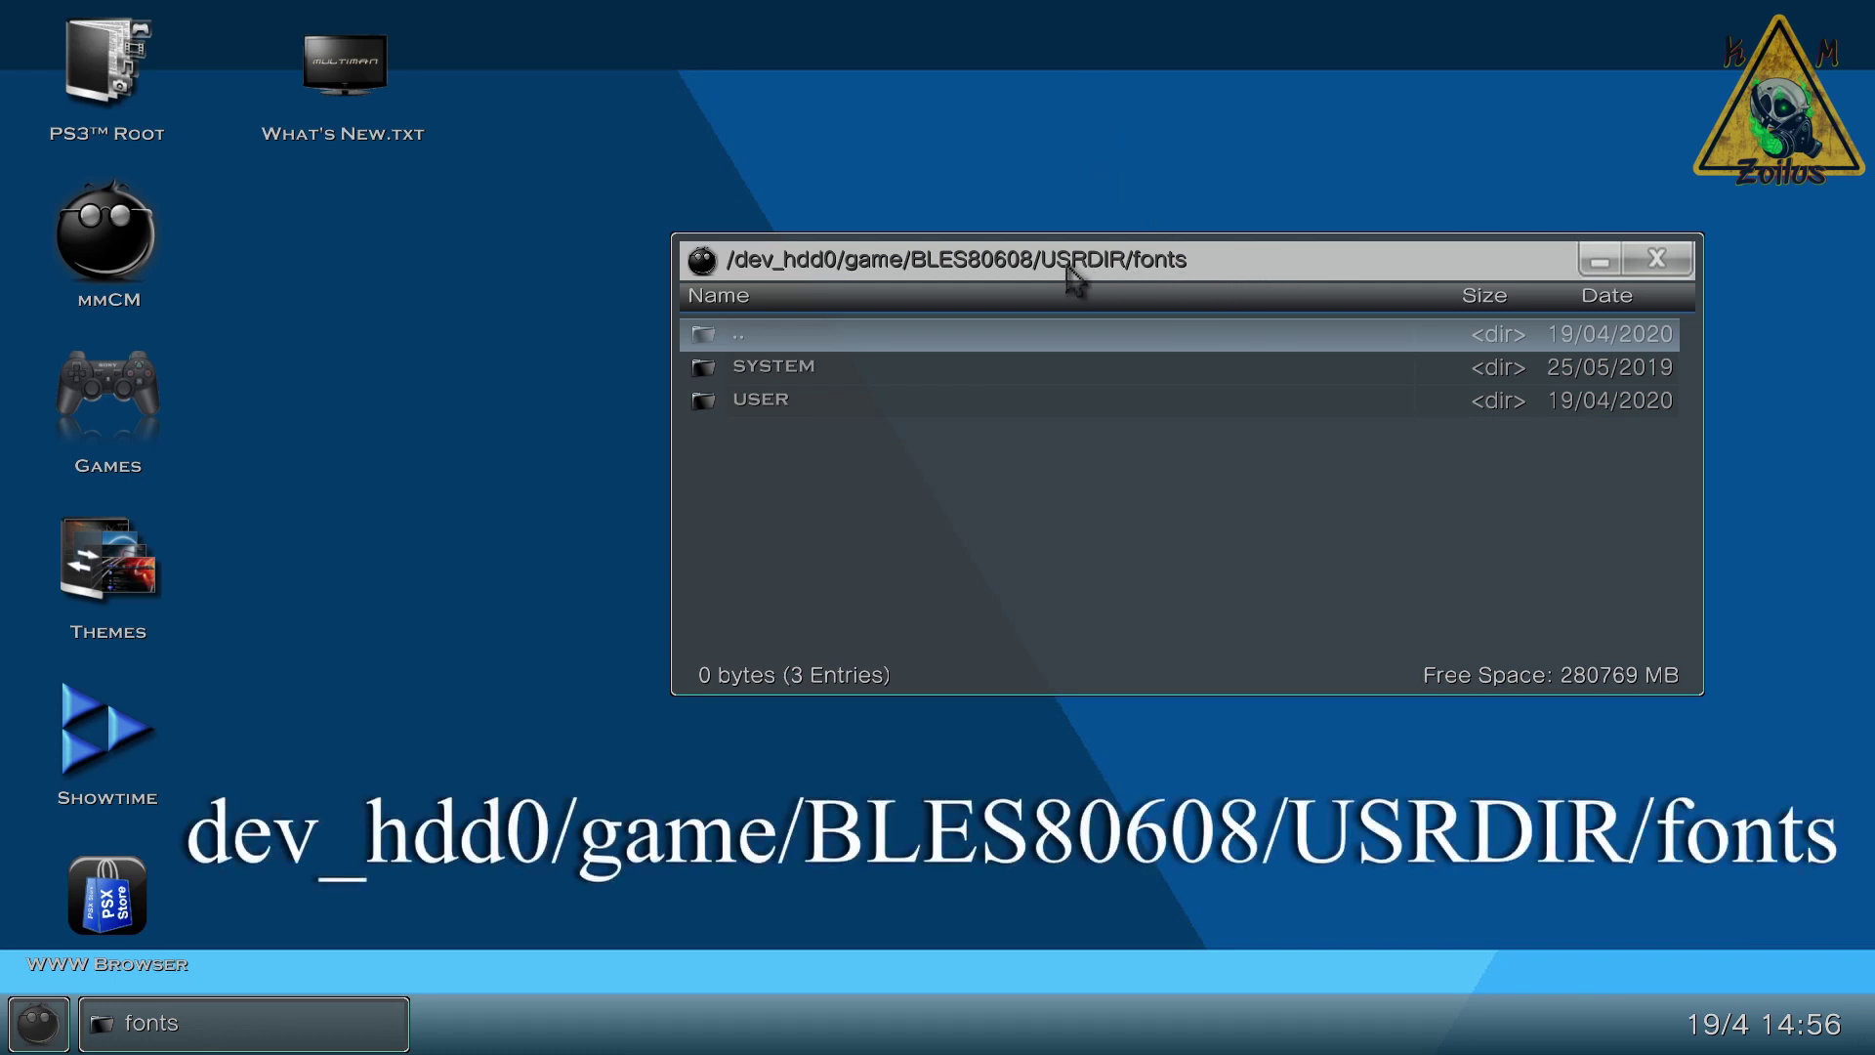
Step: Examine the font files in the user and system subfolders of USRDIR/fonts, and return to the USRDIR folder
click(775, 402)
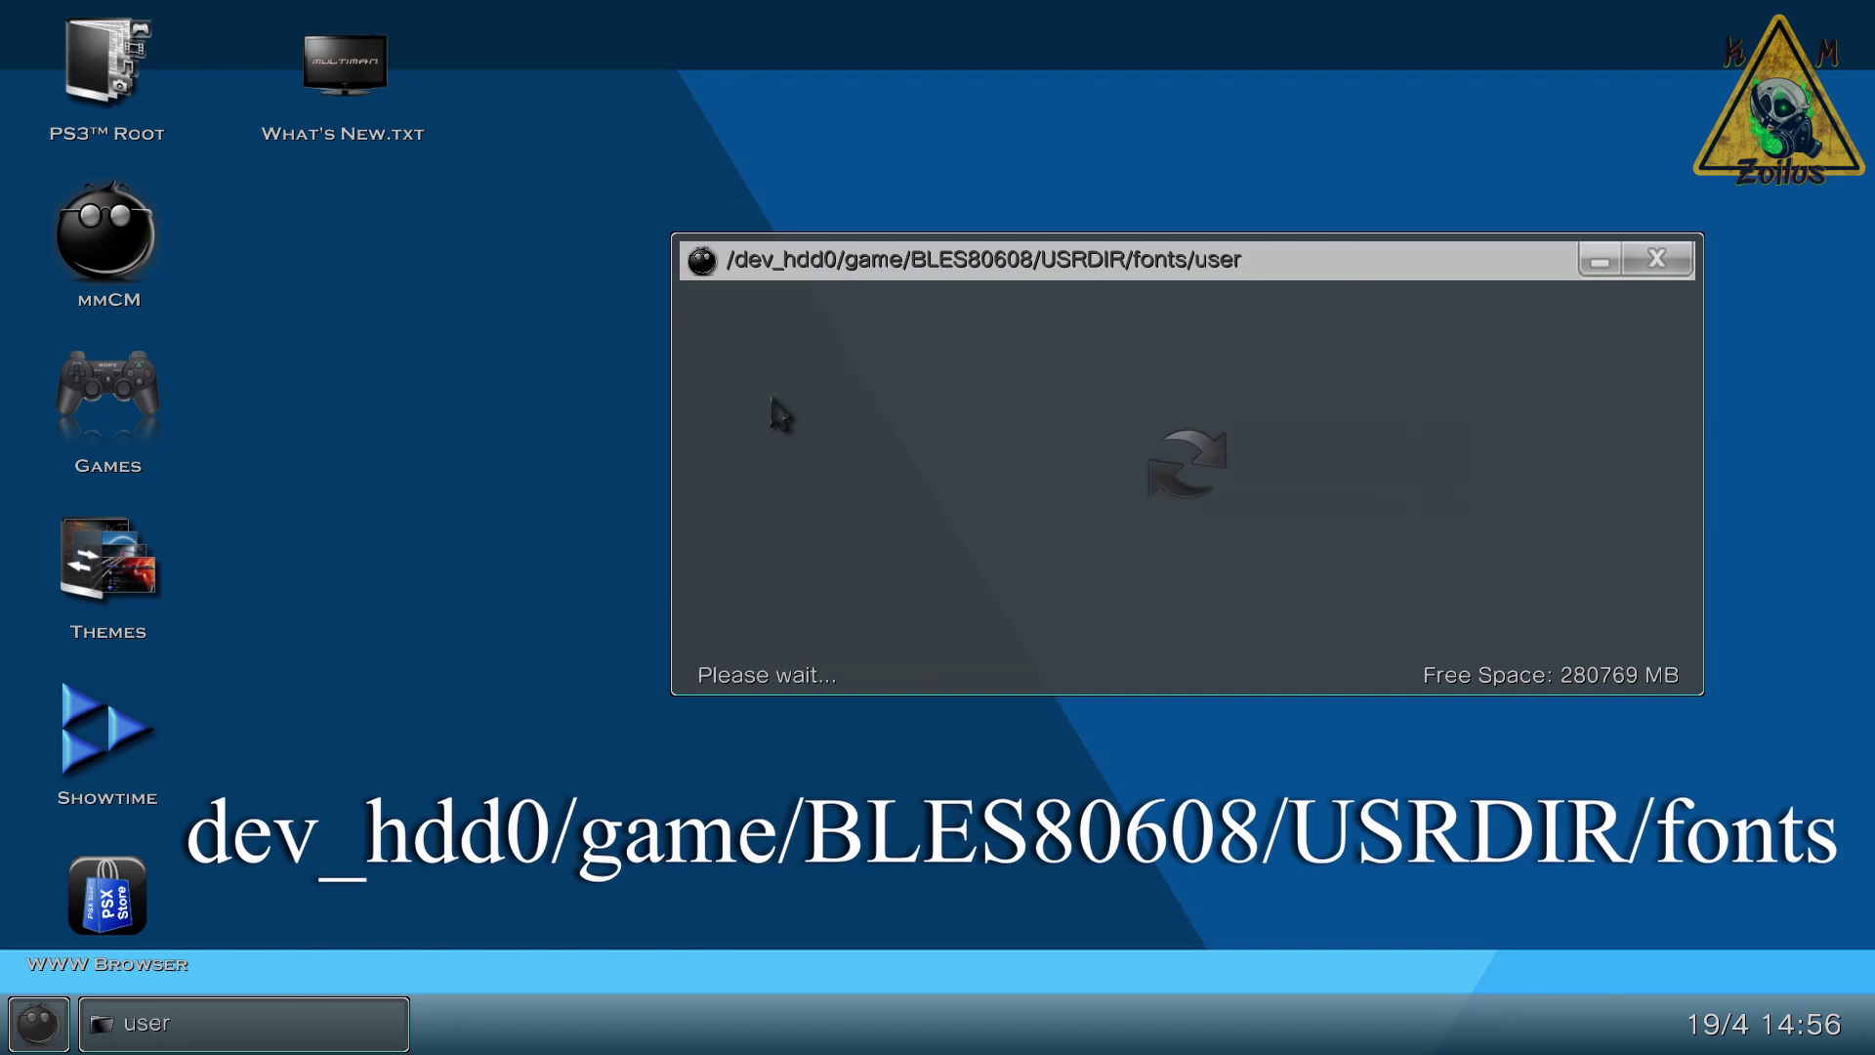
key(Up)
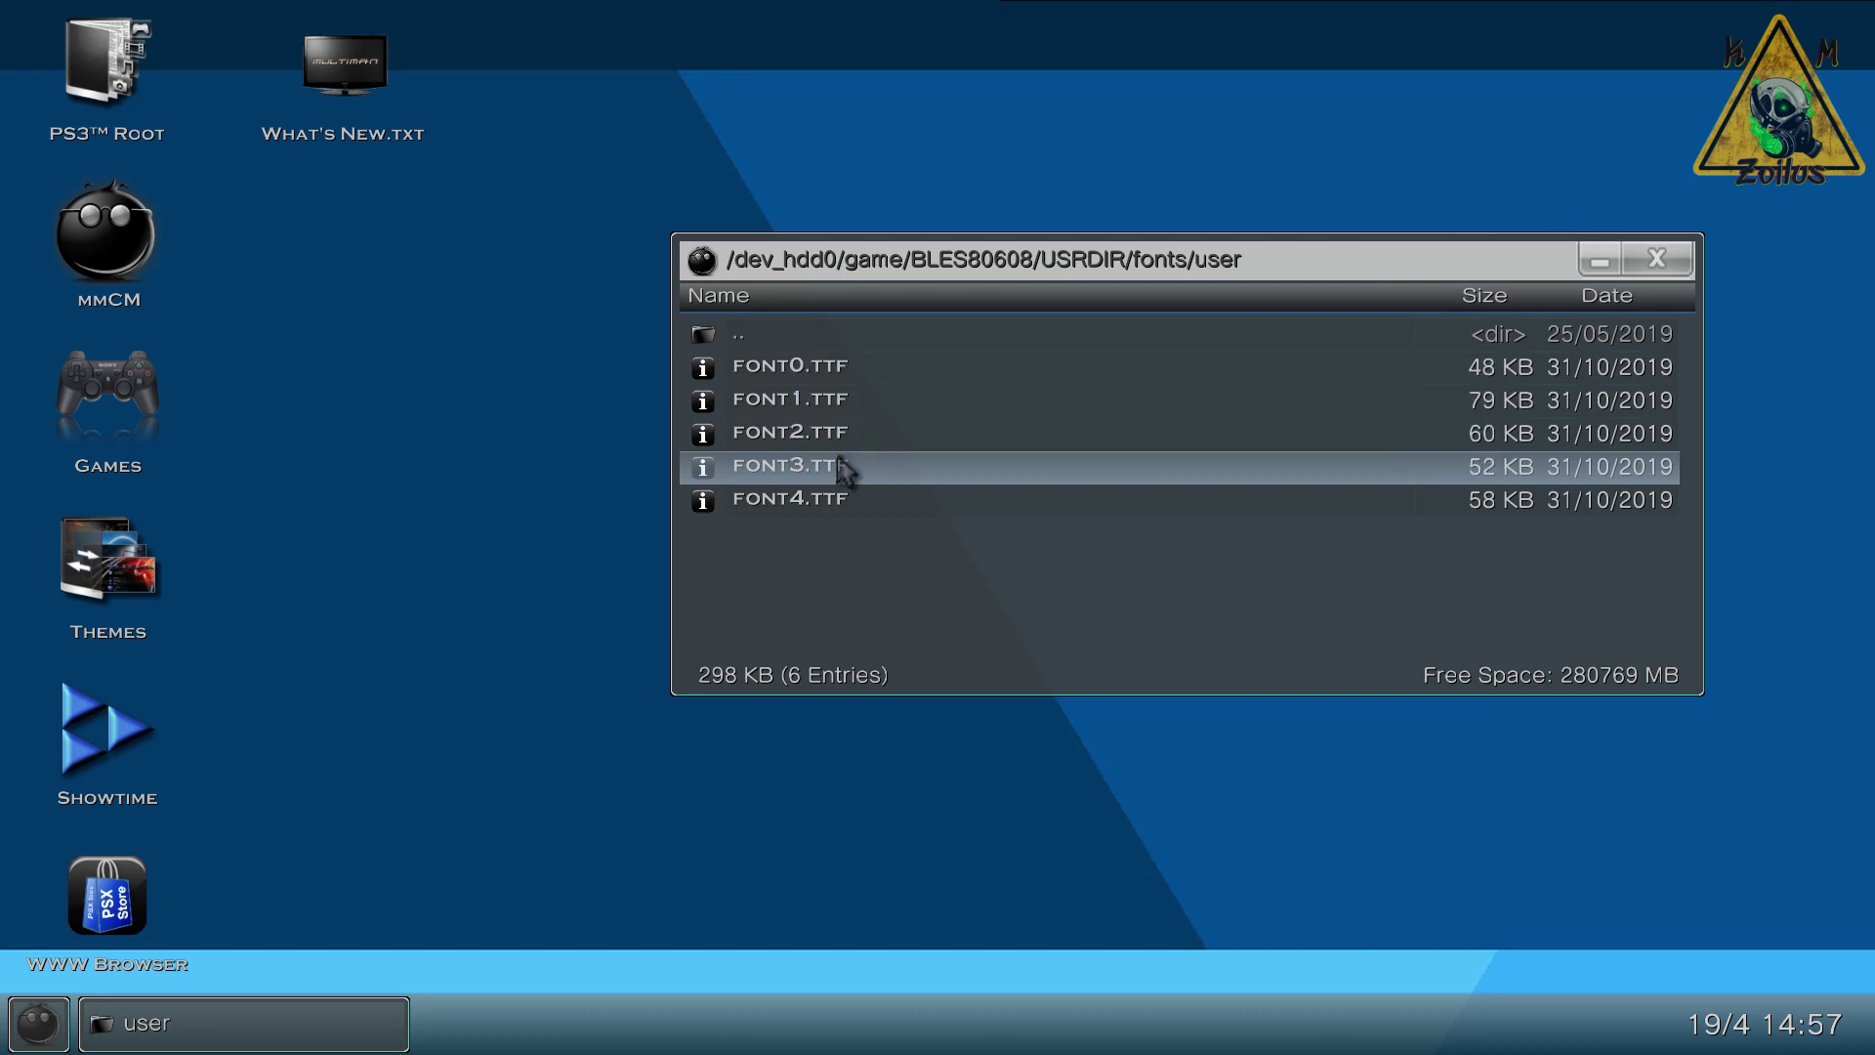
key(BackSpace)
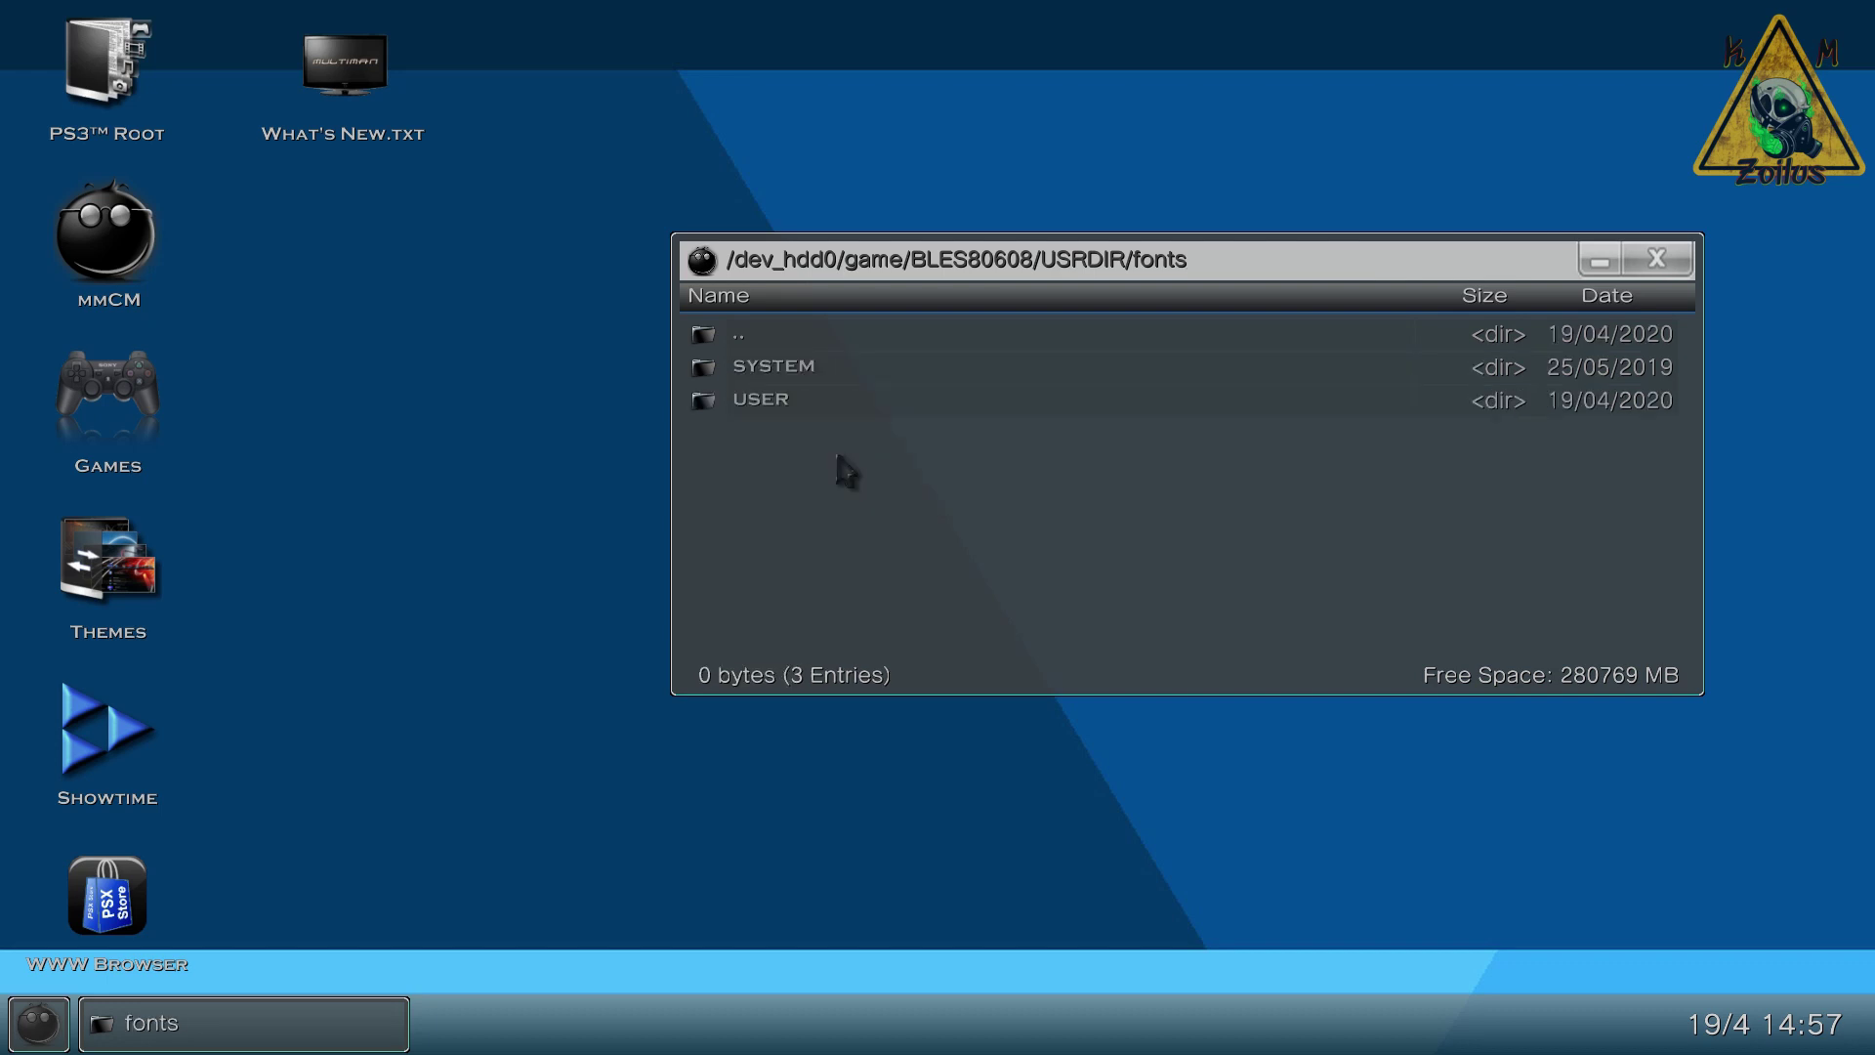
double_click(842, 376)
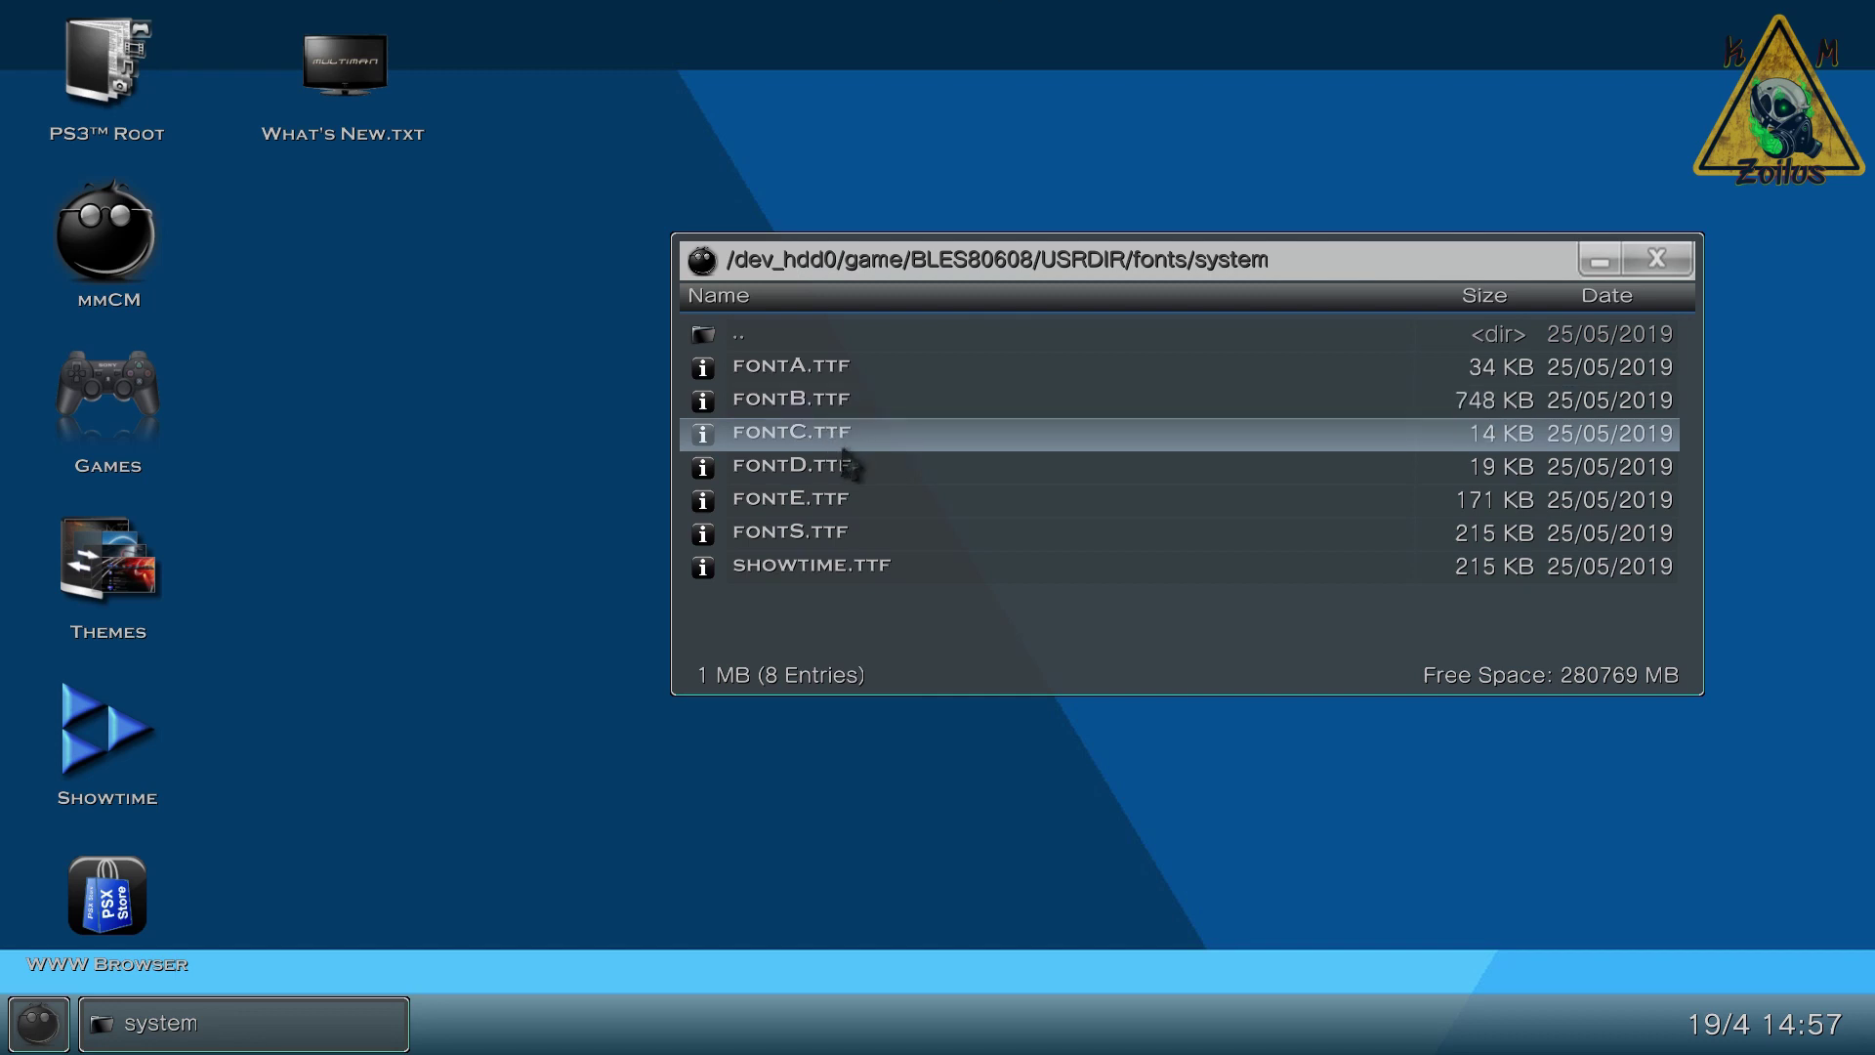
key(BackSpace)
key(BackSpace)
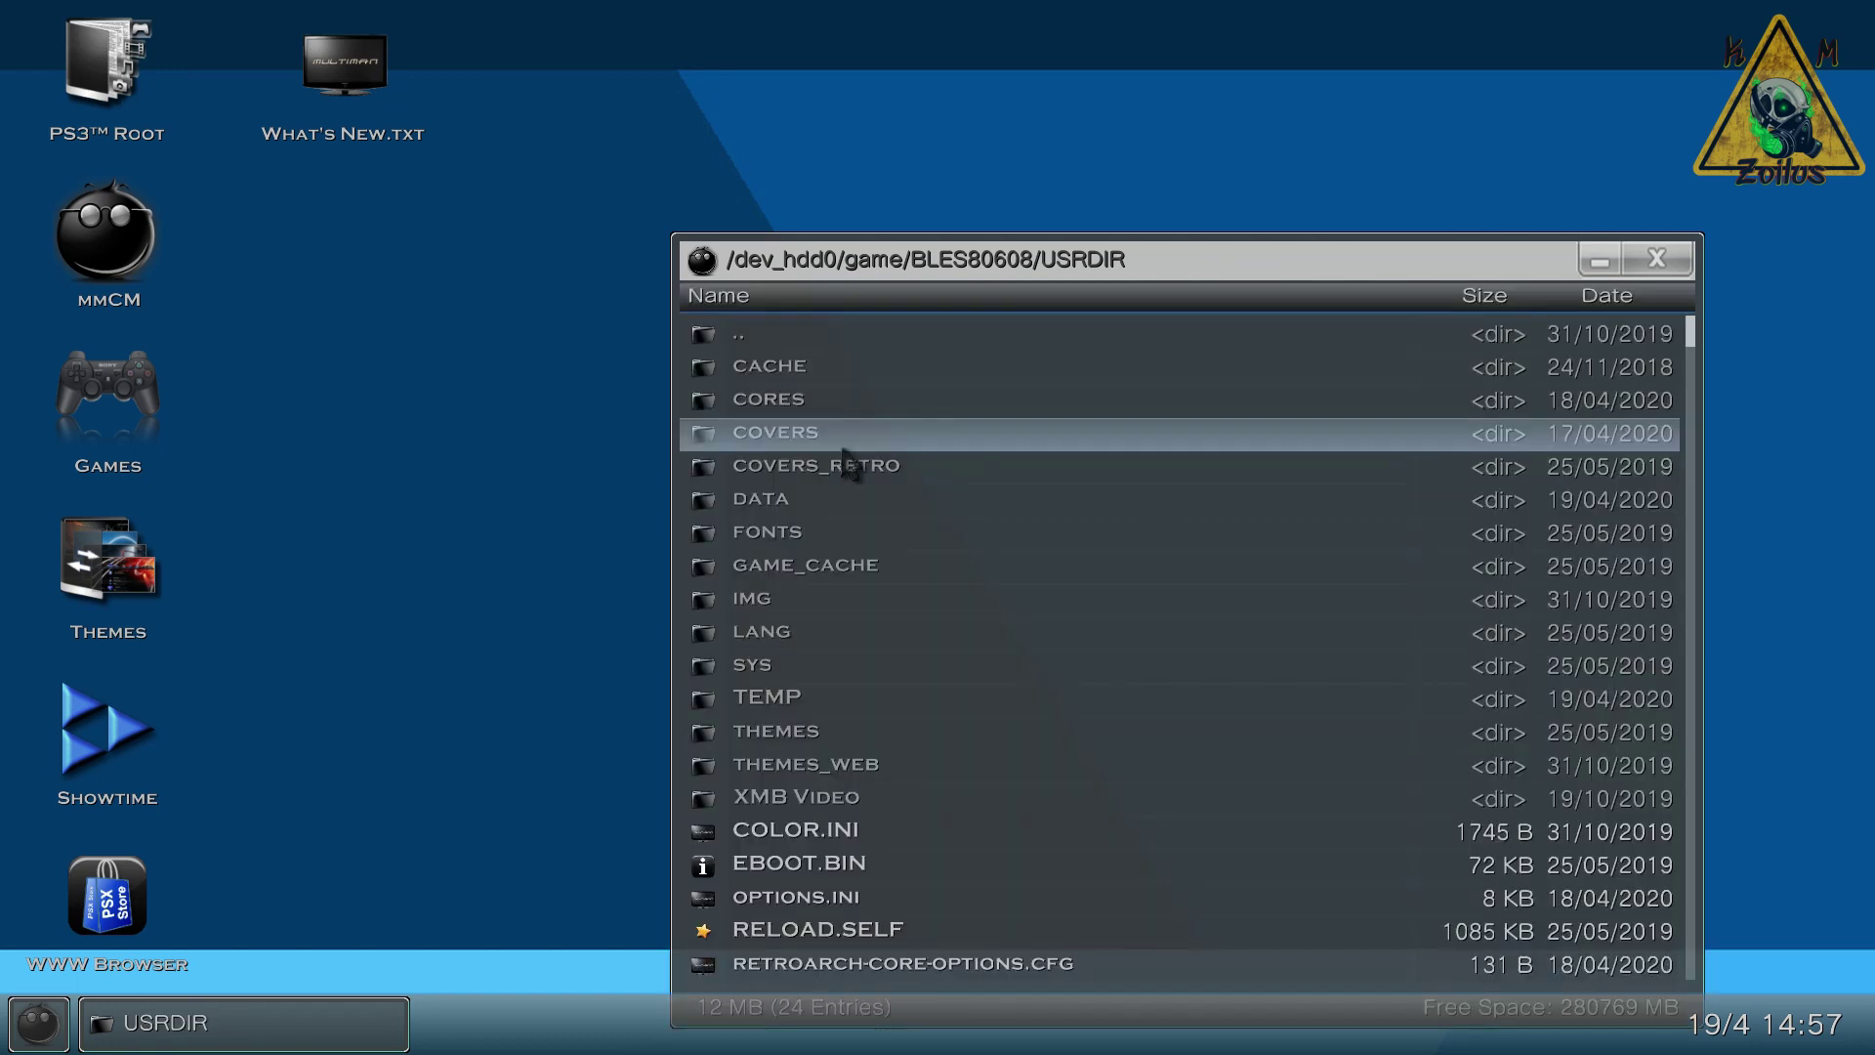
Step: Leave mmOS for mmCM and open the Font Preference choices in the Settings category
key(Escape)
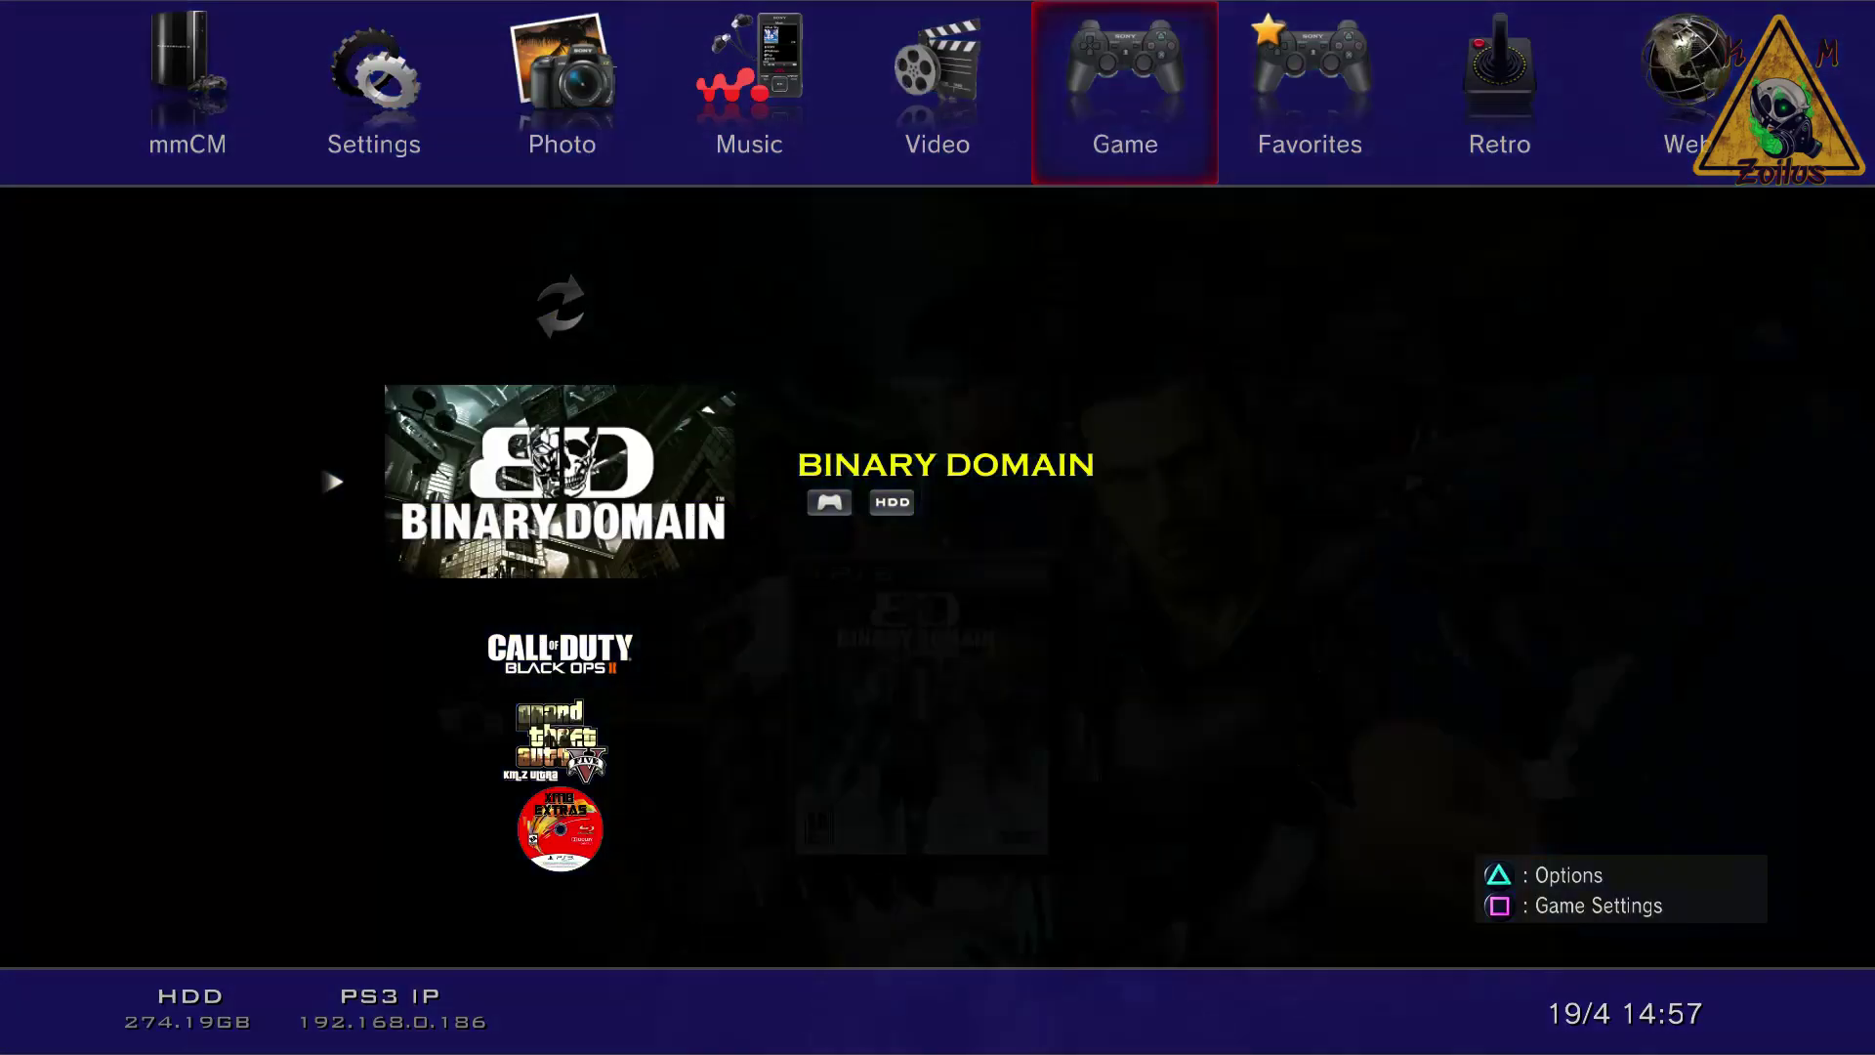
key(Left)
key(Left)
key(Left)
key(Left)
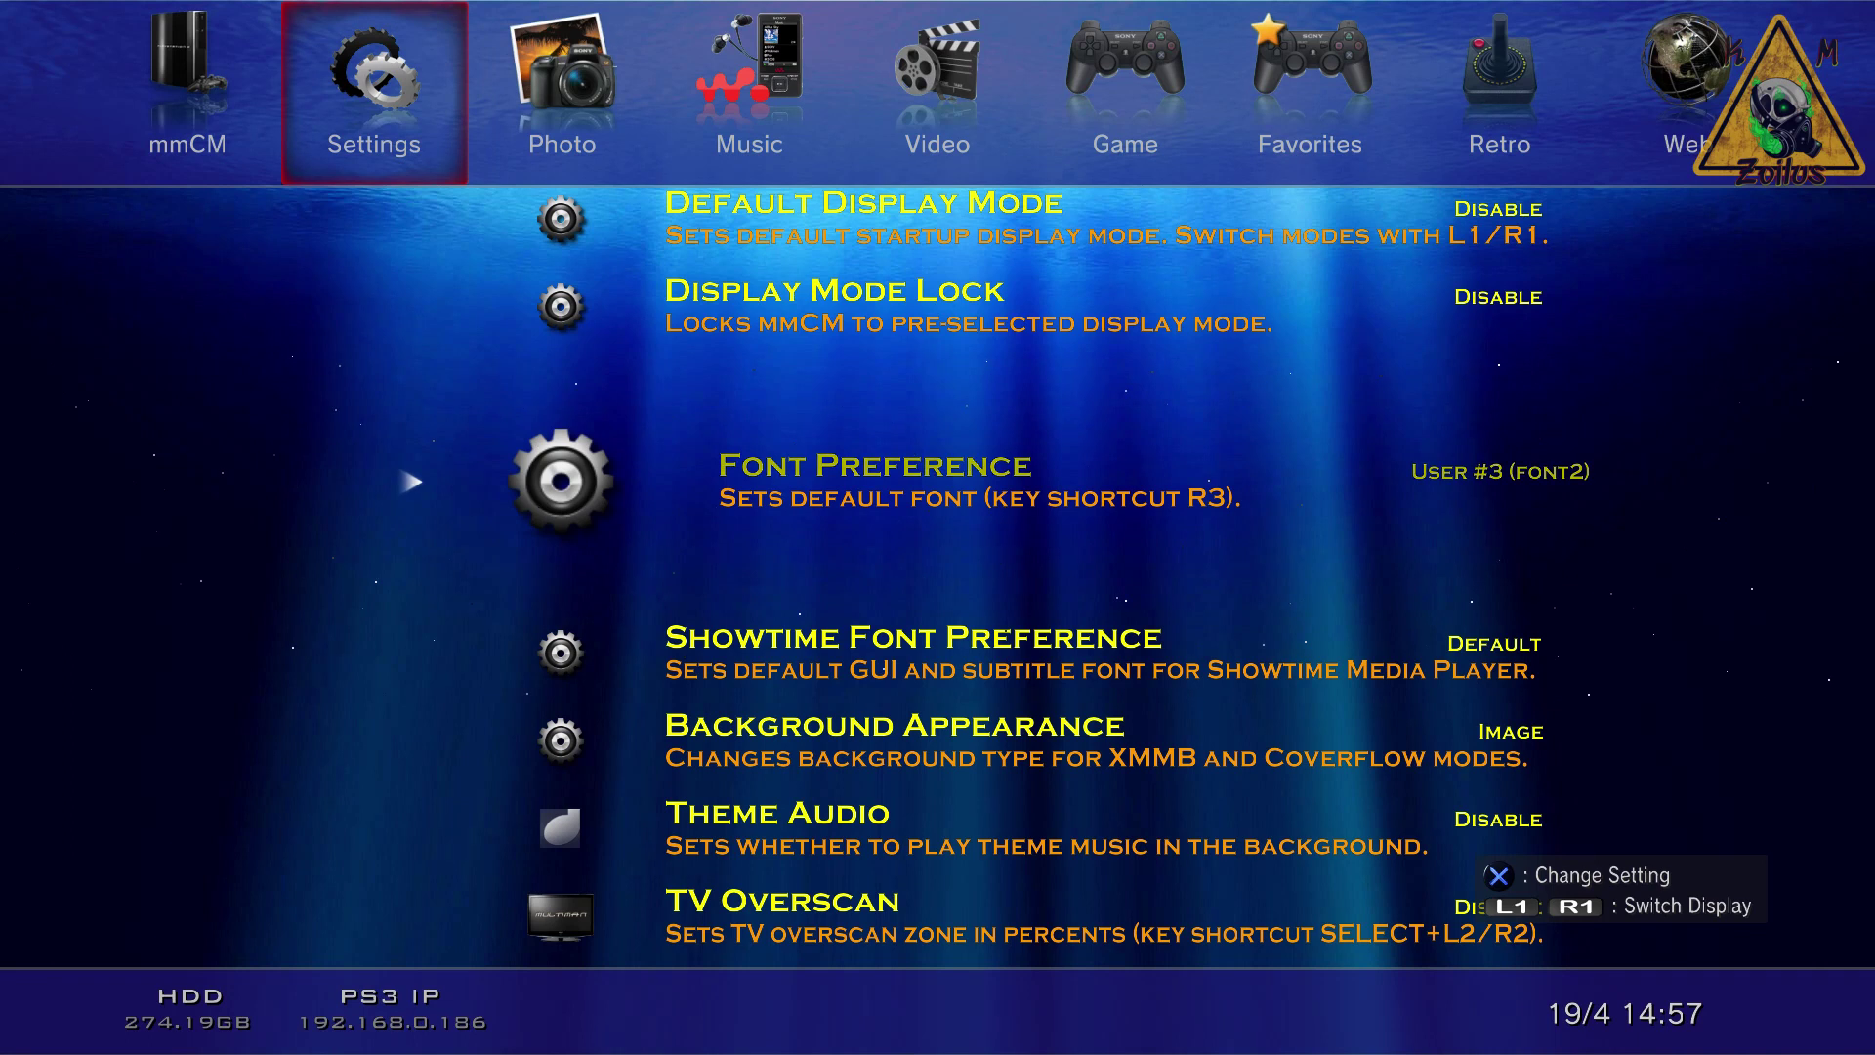
key(Return)
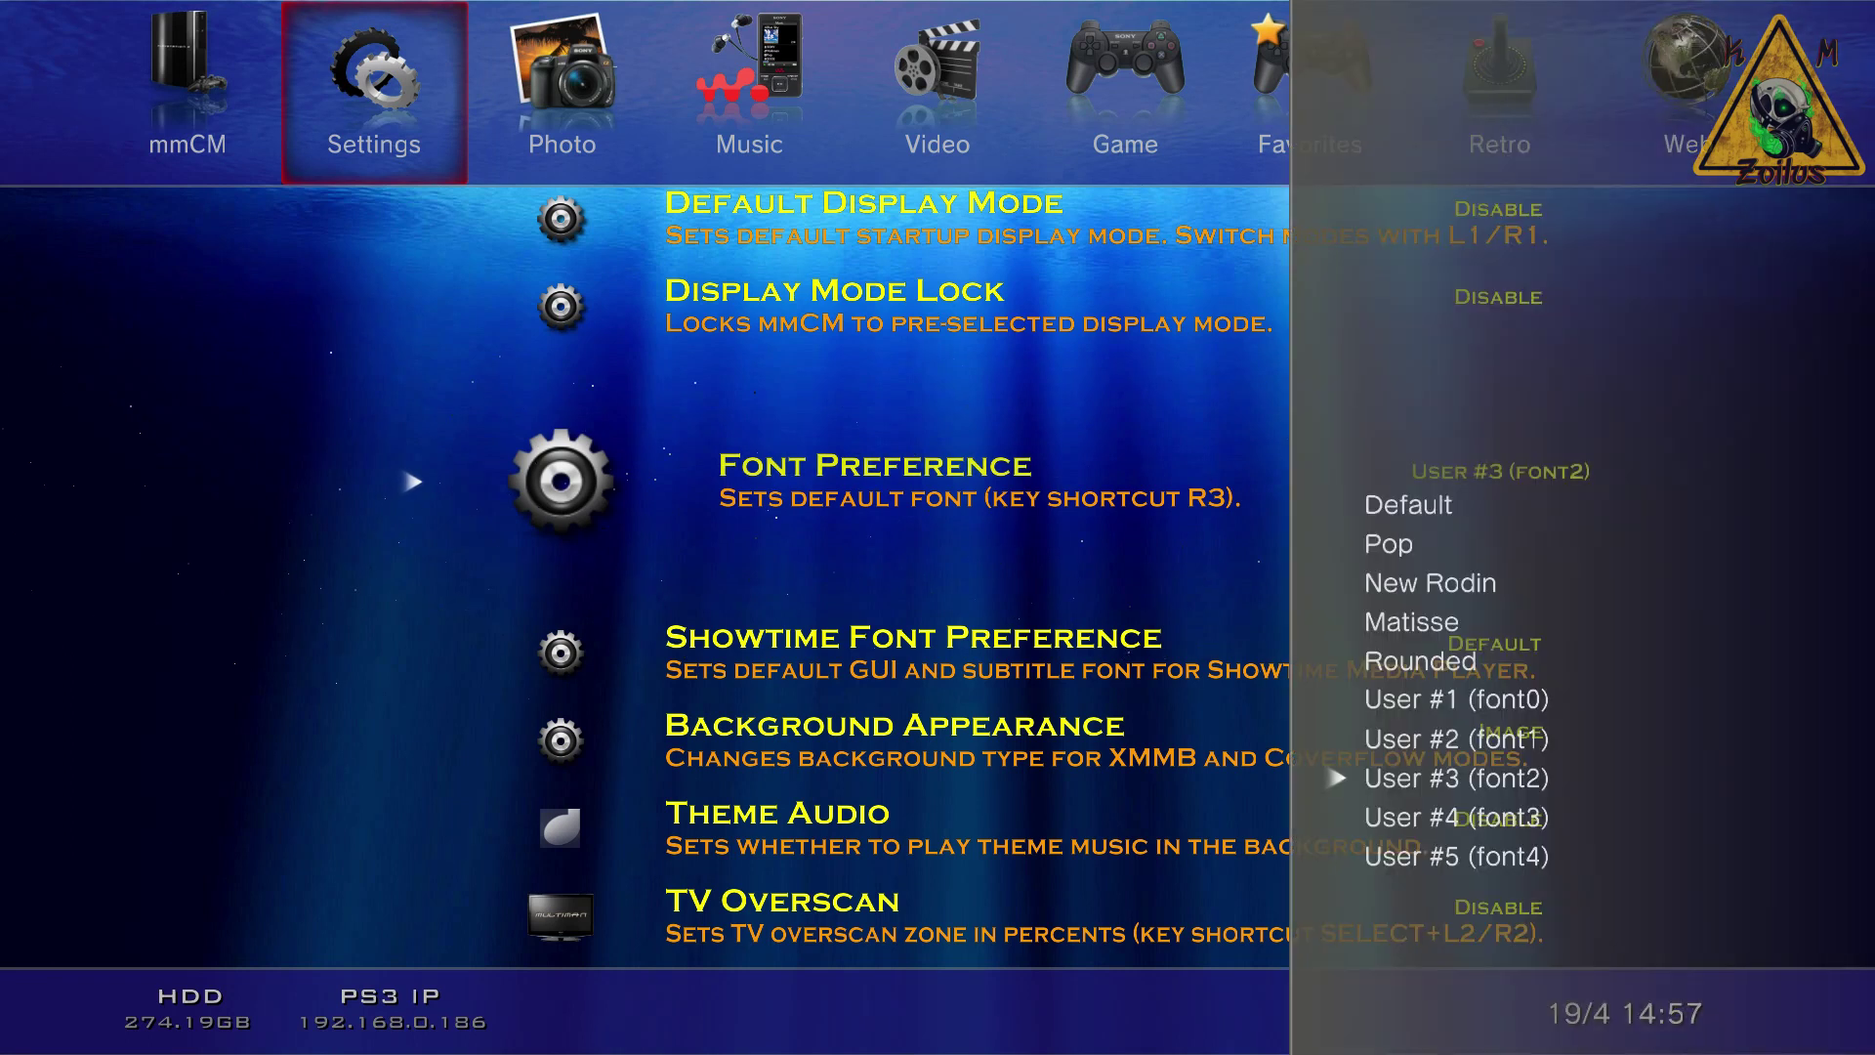
Step: Examine the font choices from Default, Pop, New Rodin, Matisse and Rounded to the five user fonts
key(Up)
key(Up)
key(Up)
key(Up)
key(Up)
key(Up)
key(Up)
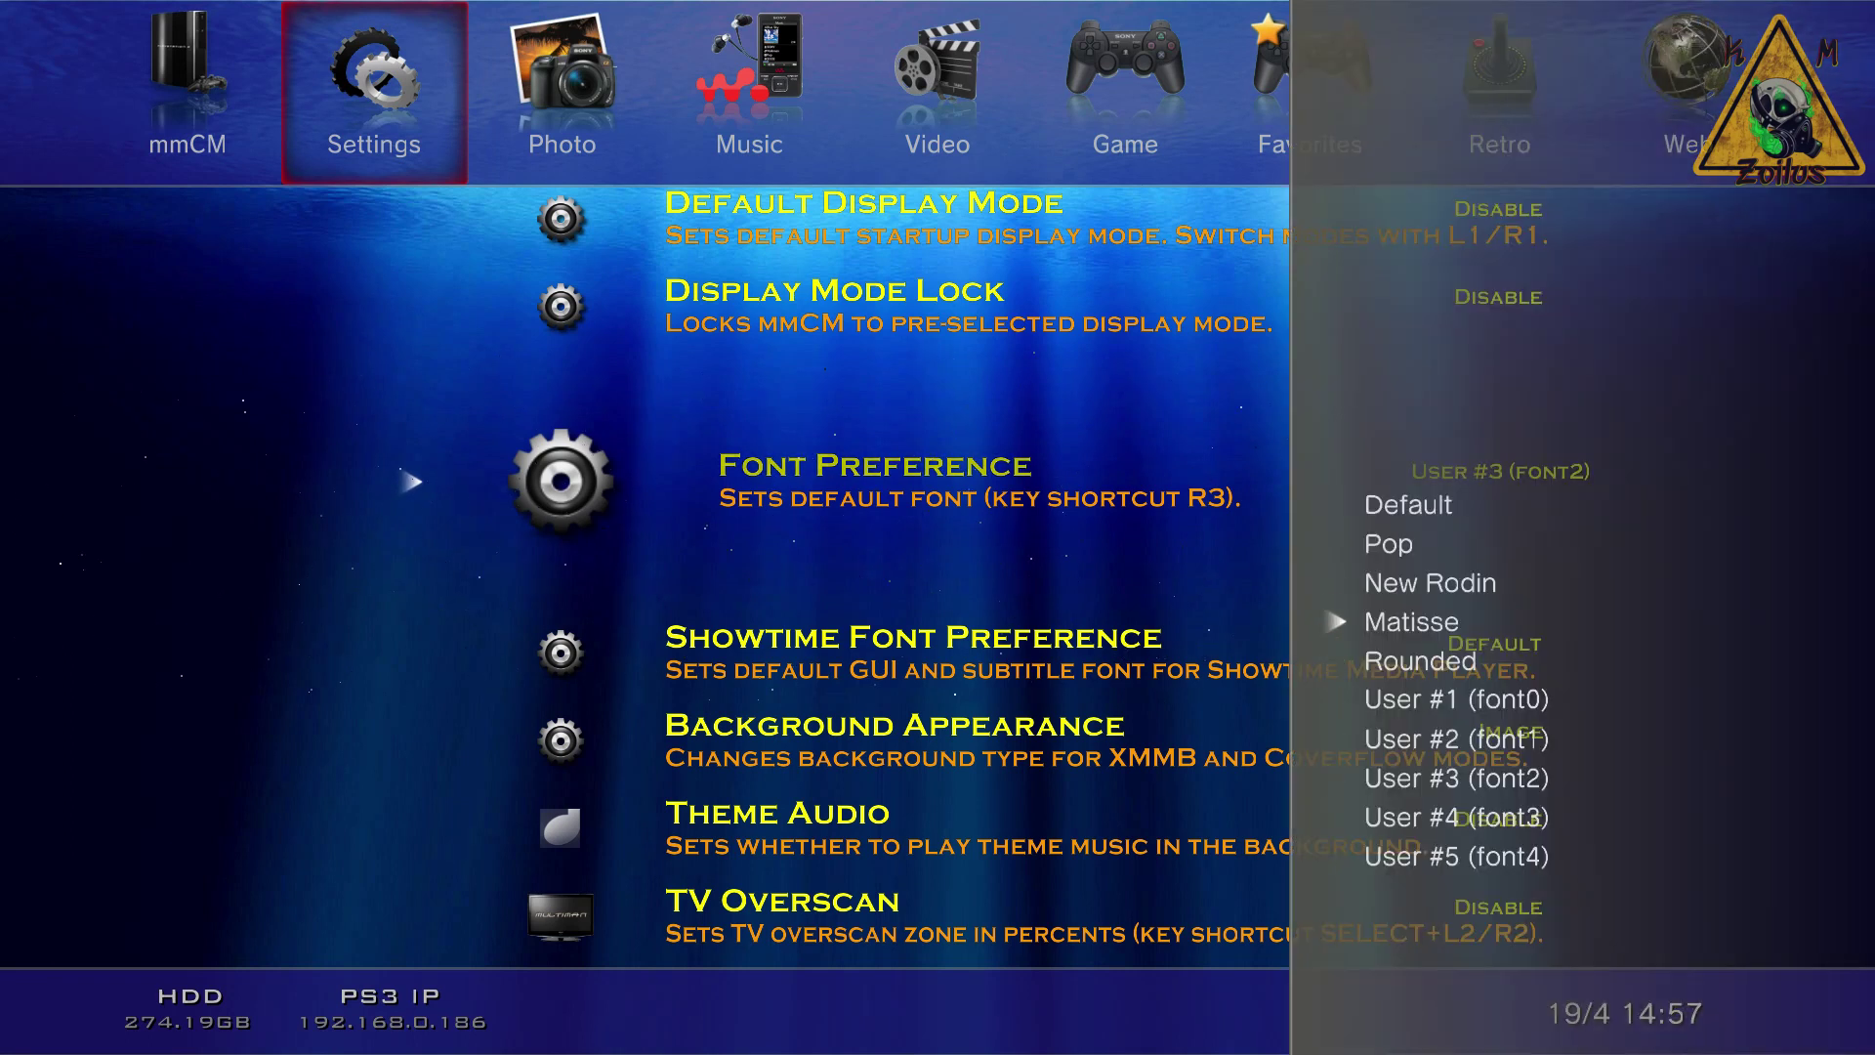
key(Down)
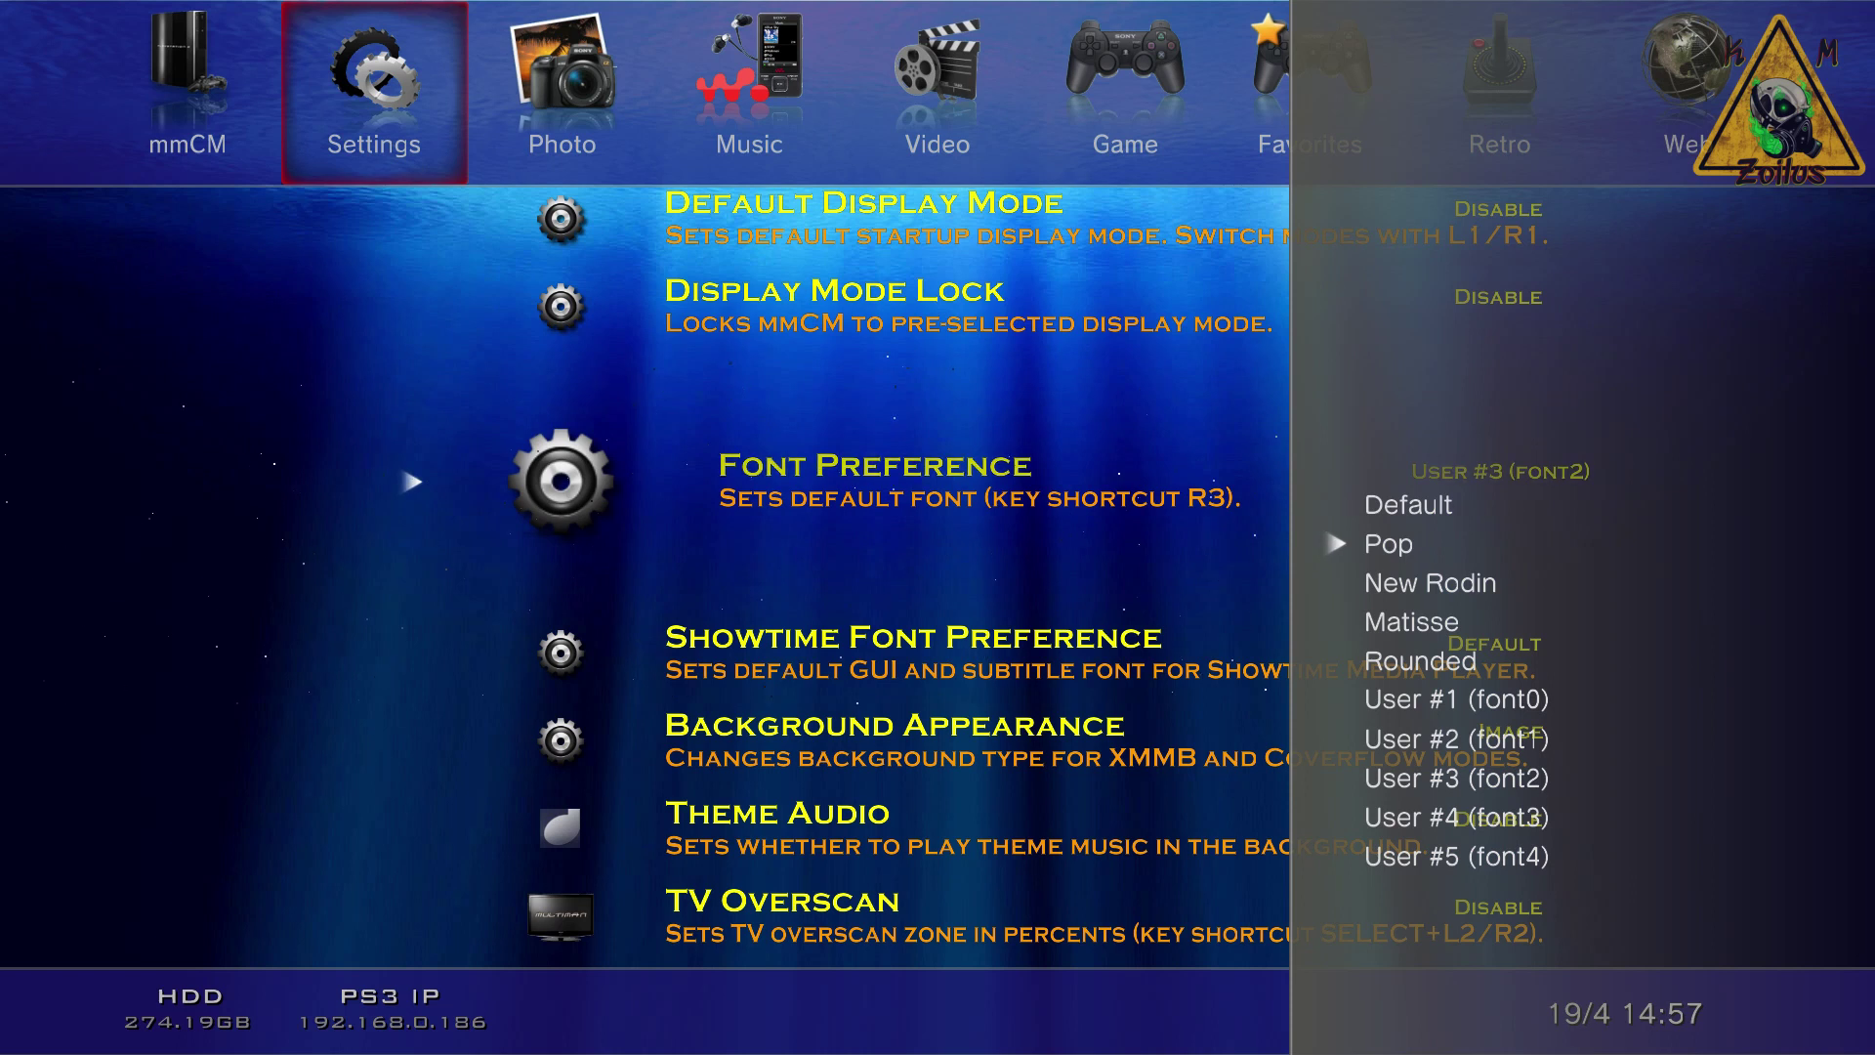
key(Down)
key(Down)
key(Down)
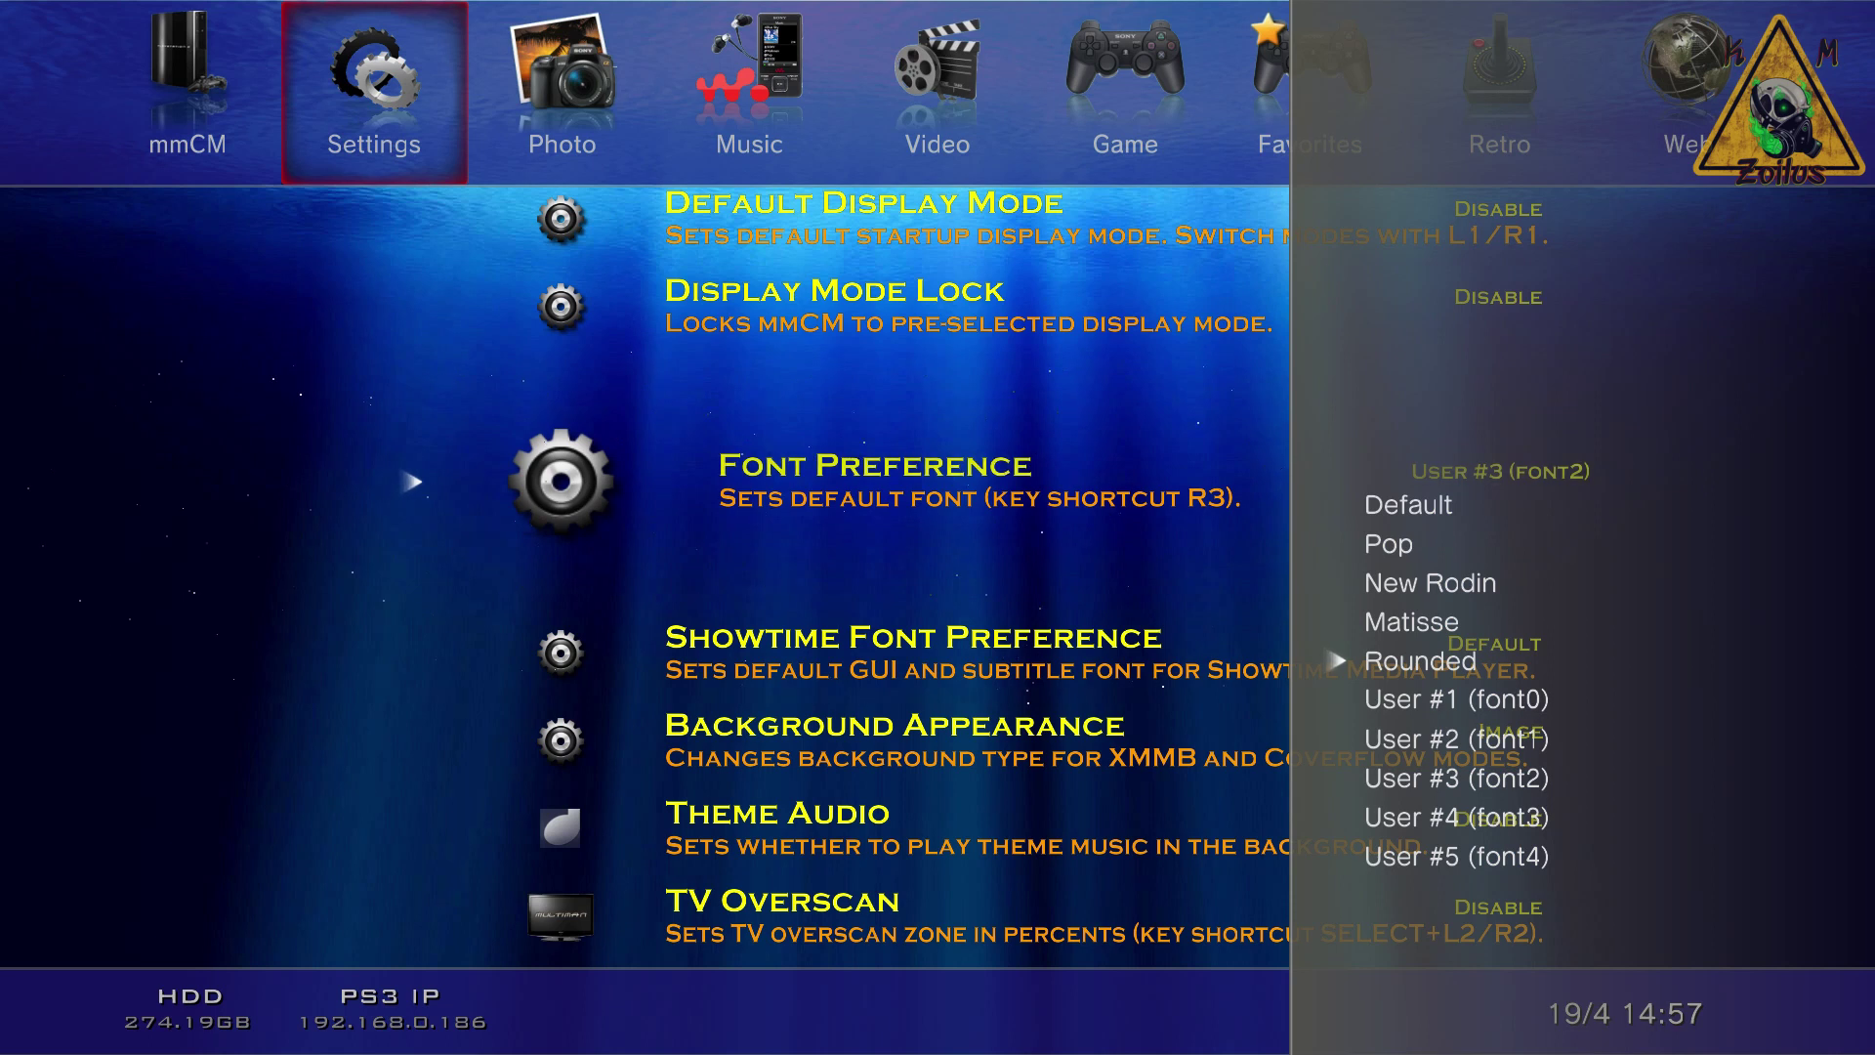
key(Down)
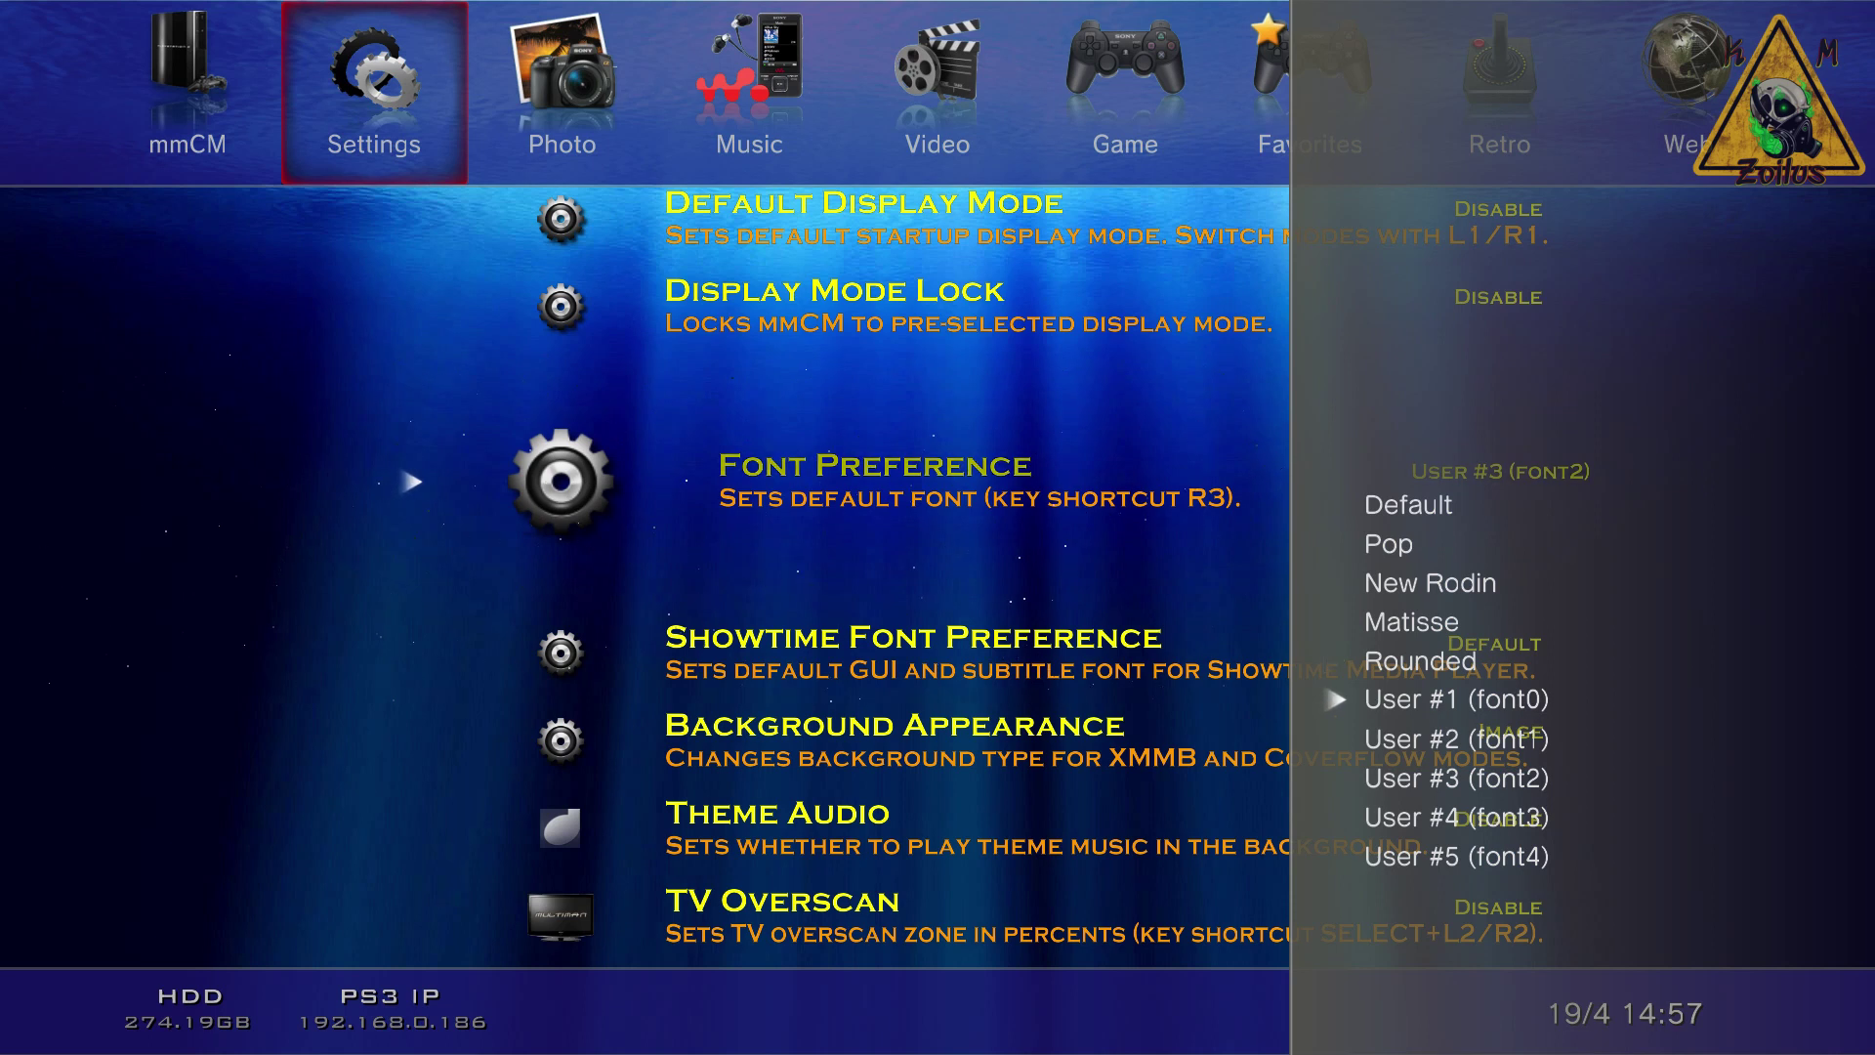
key(Down)
key(Down)
key(Down)
key(Down)
key(Down)
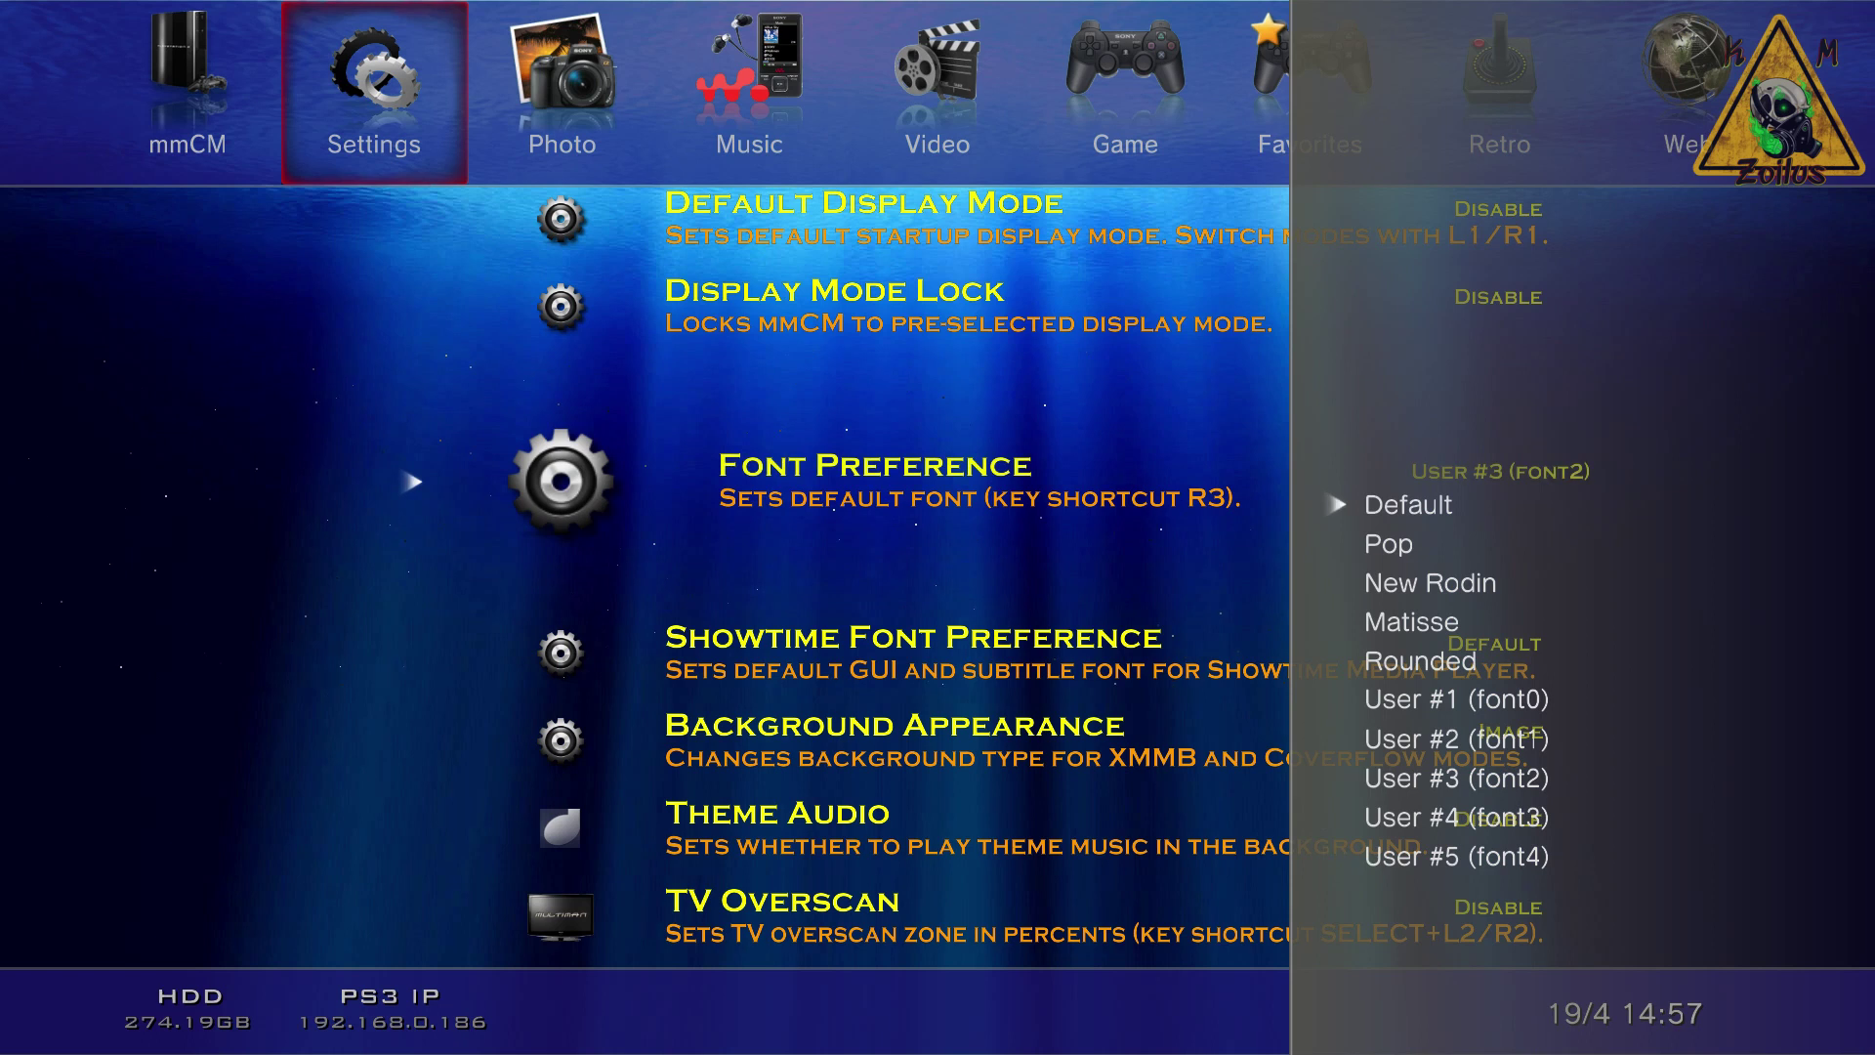
key(Down)
key(Down)
key(Down)
key(Down)
key(Down)
key(Down)
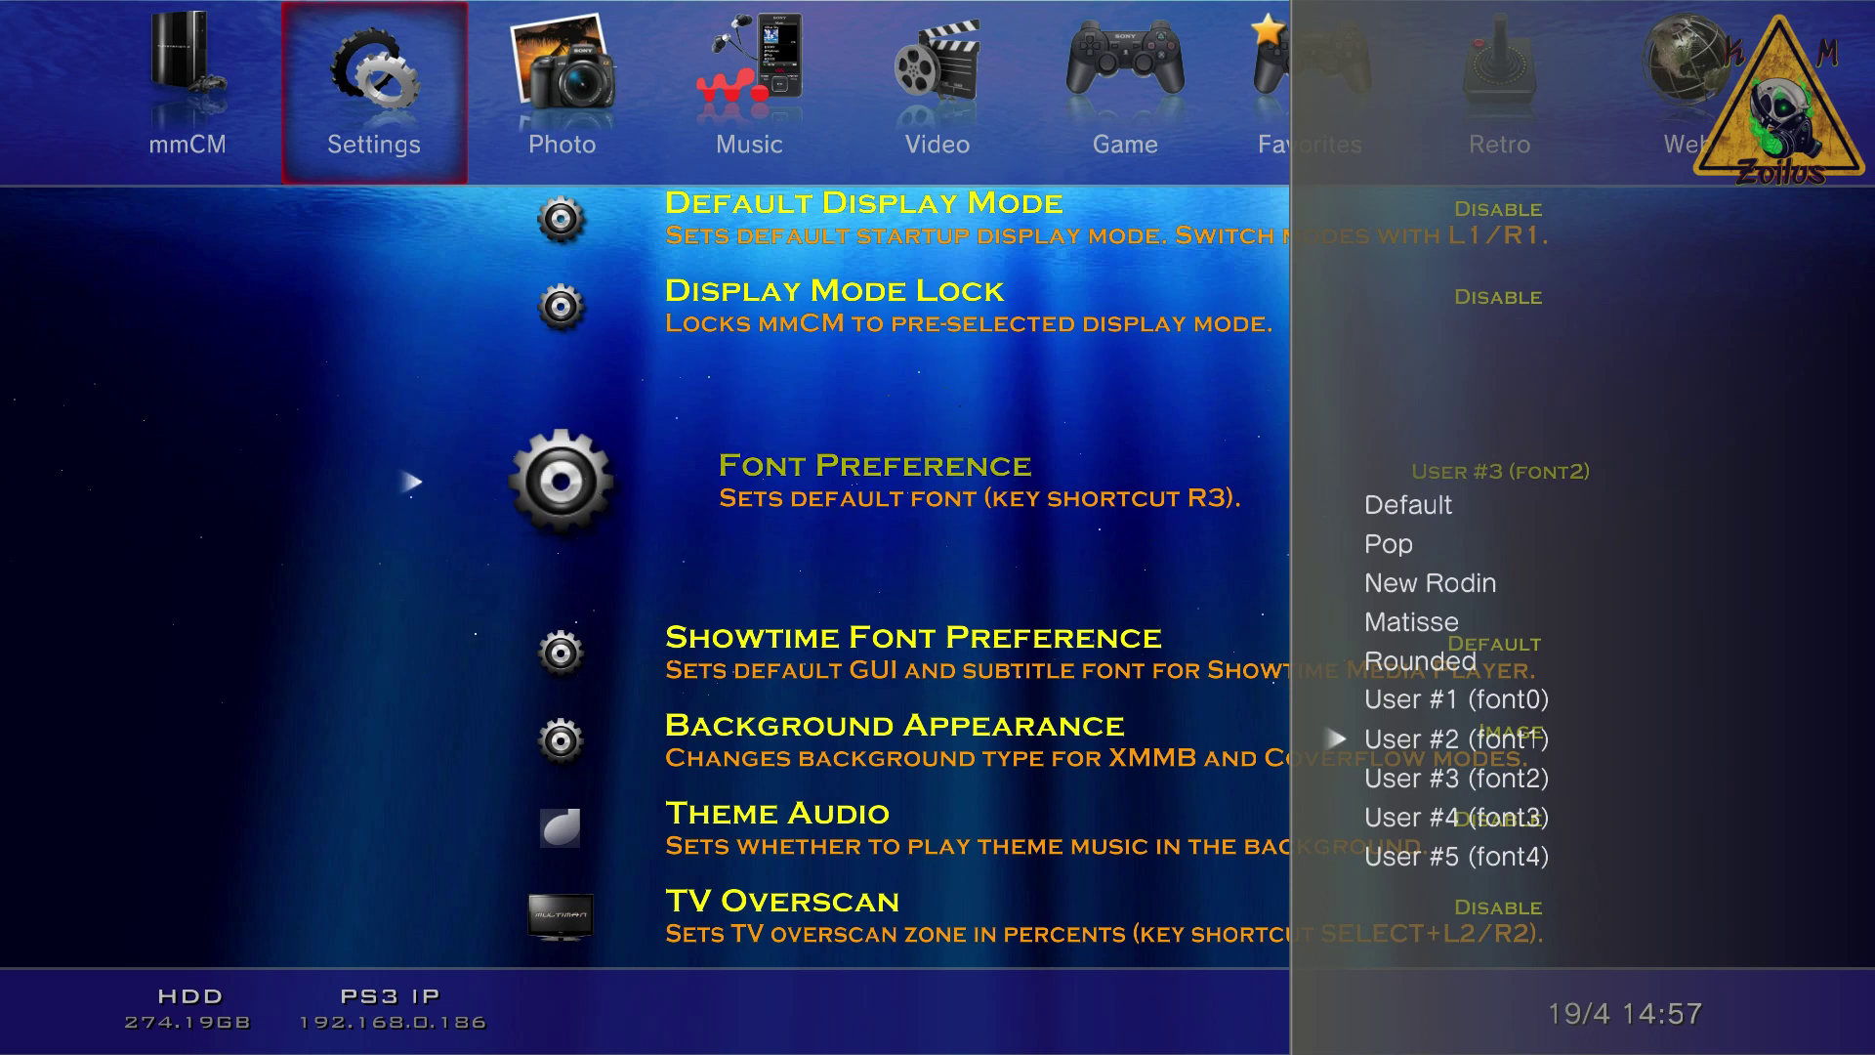
Step: Set Font Preference to User #1 (font0)
key(Down)
key(Up)
key(Up)
key(Return)
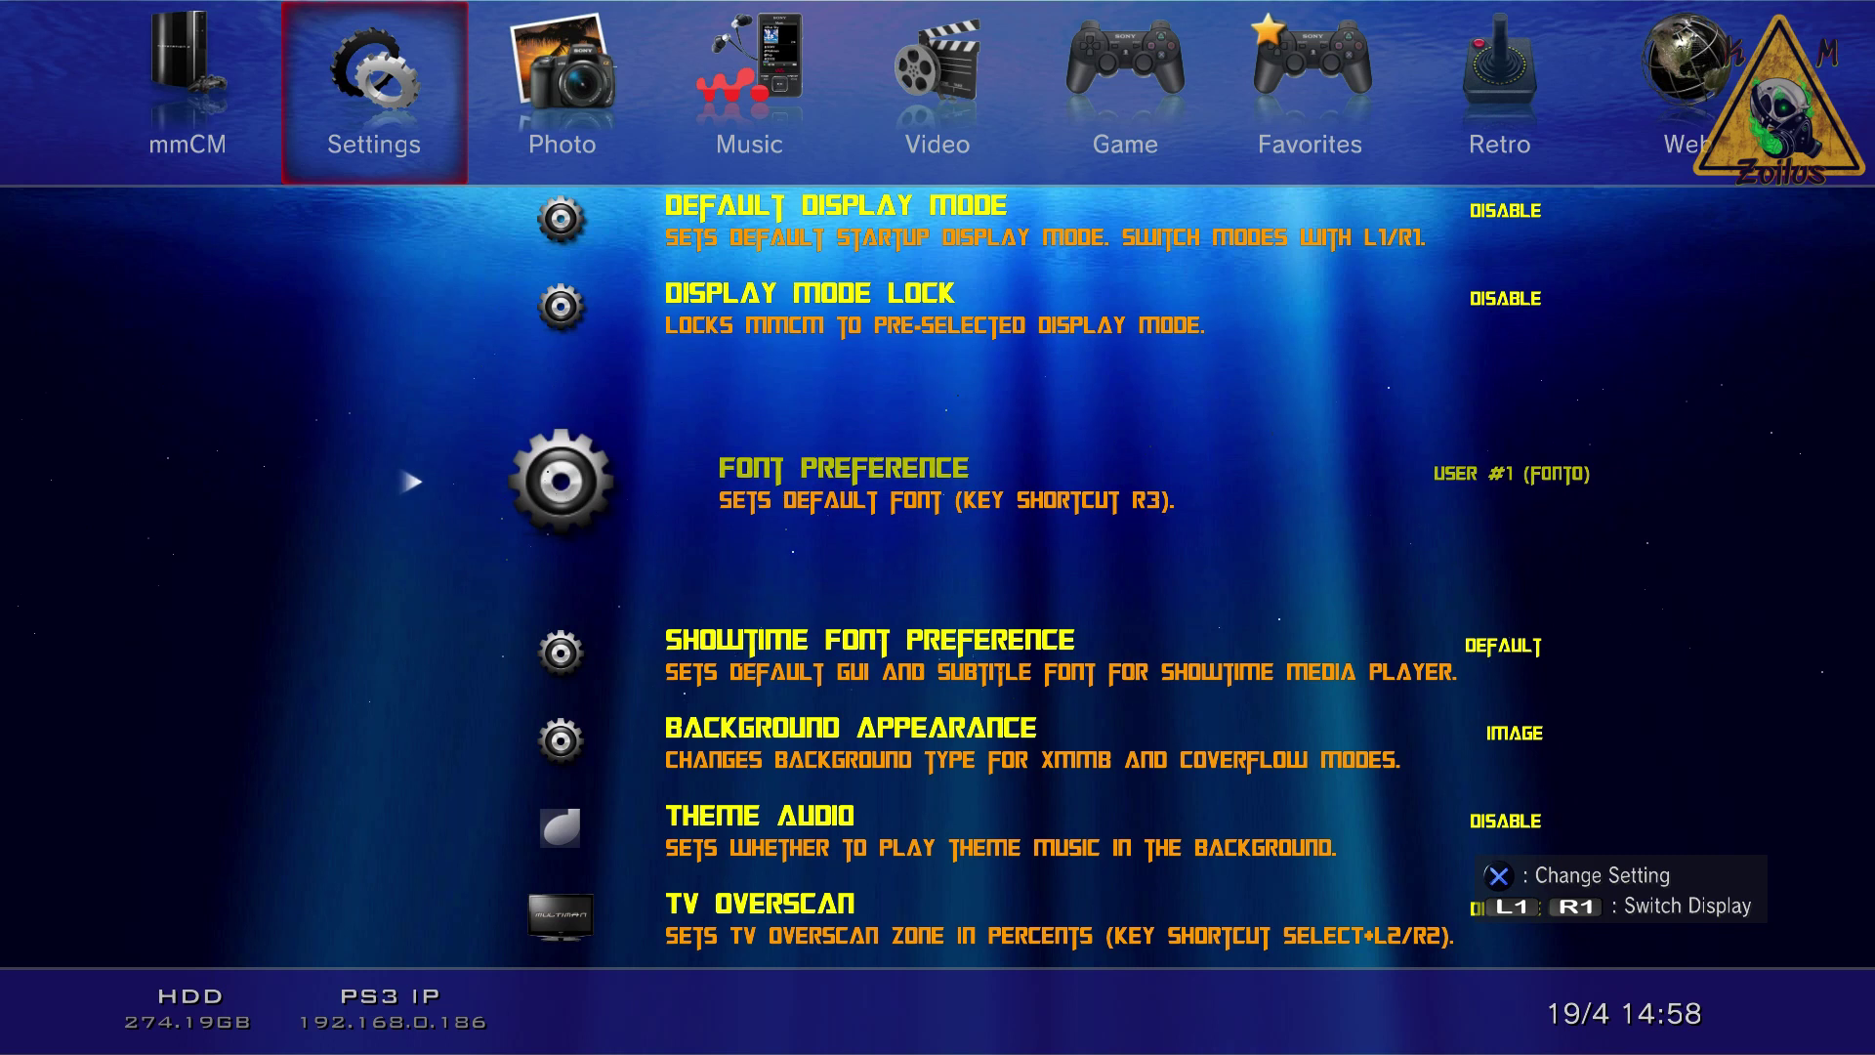
Step: View the Music category with a different font applied and return to Font Preference in Settings
key(Right)
key(Right)
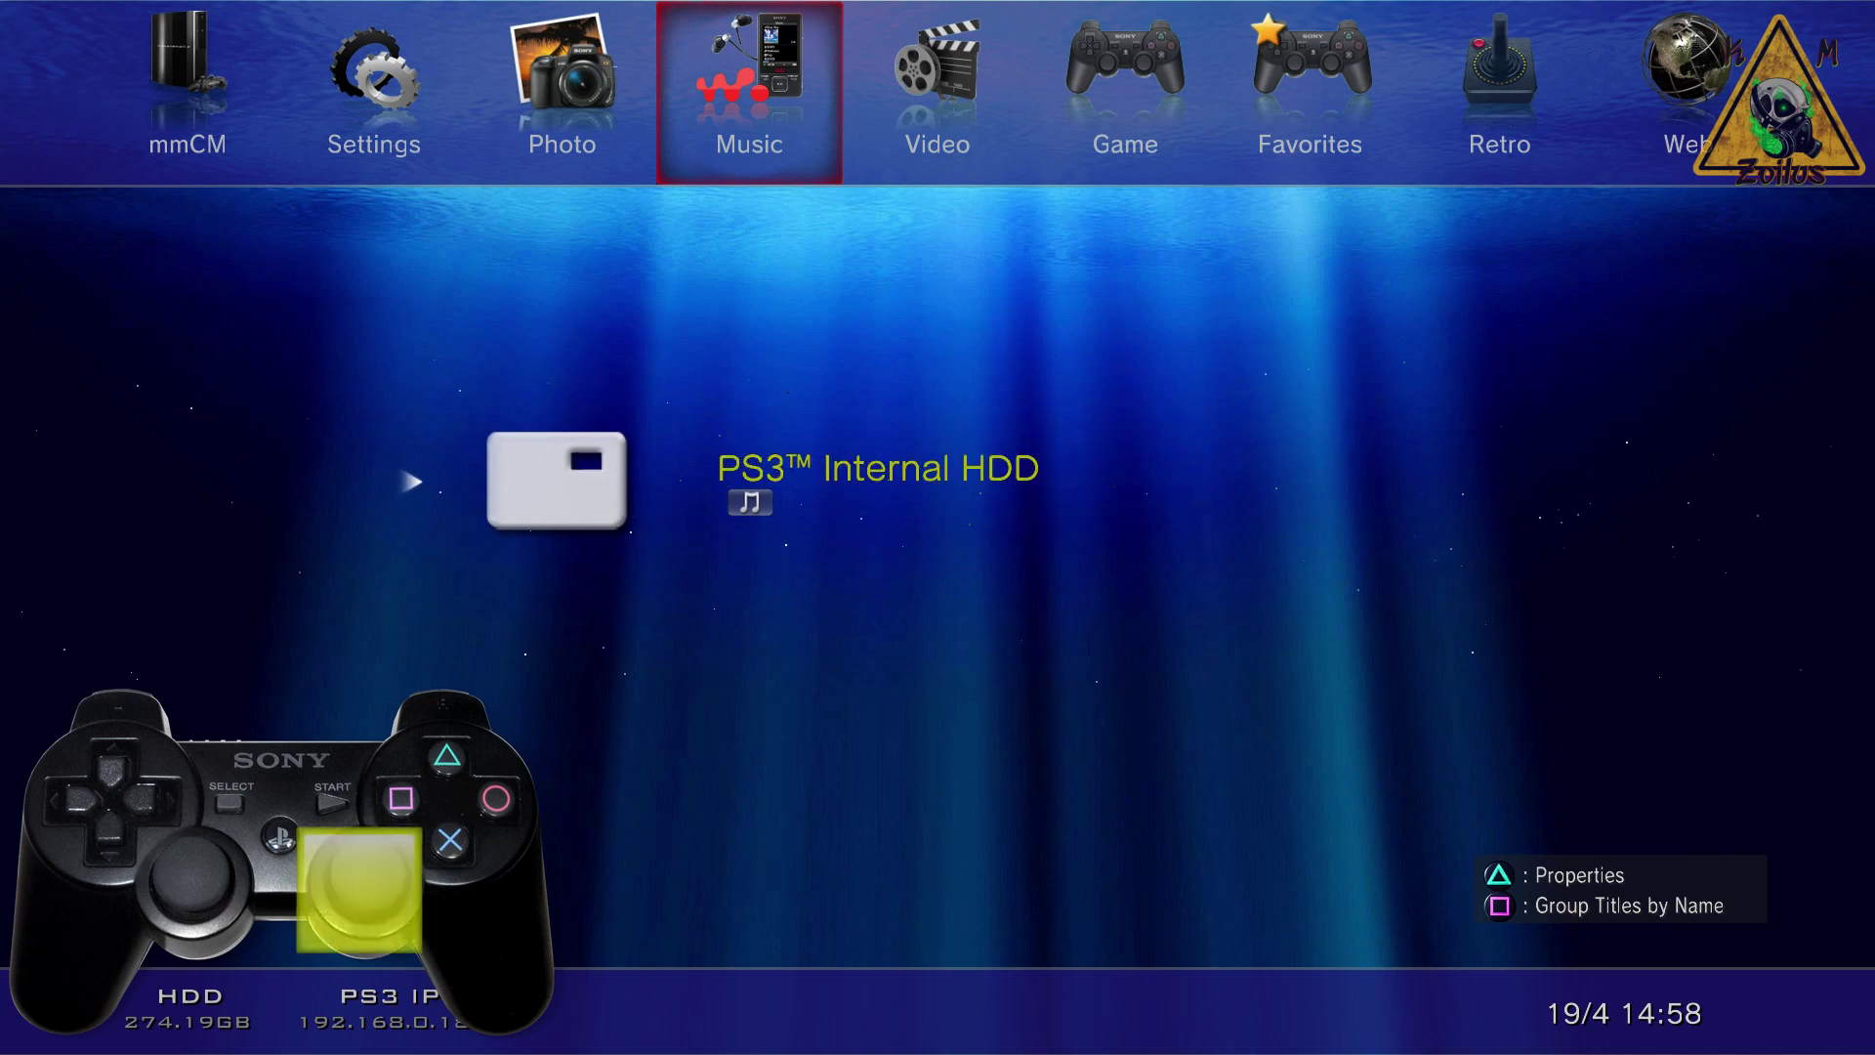
key(Left)
key(Left)
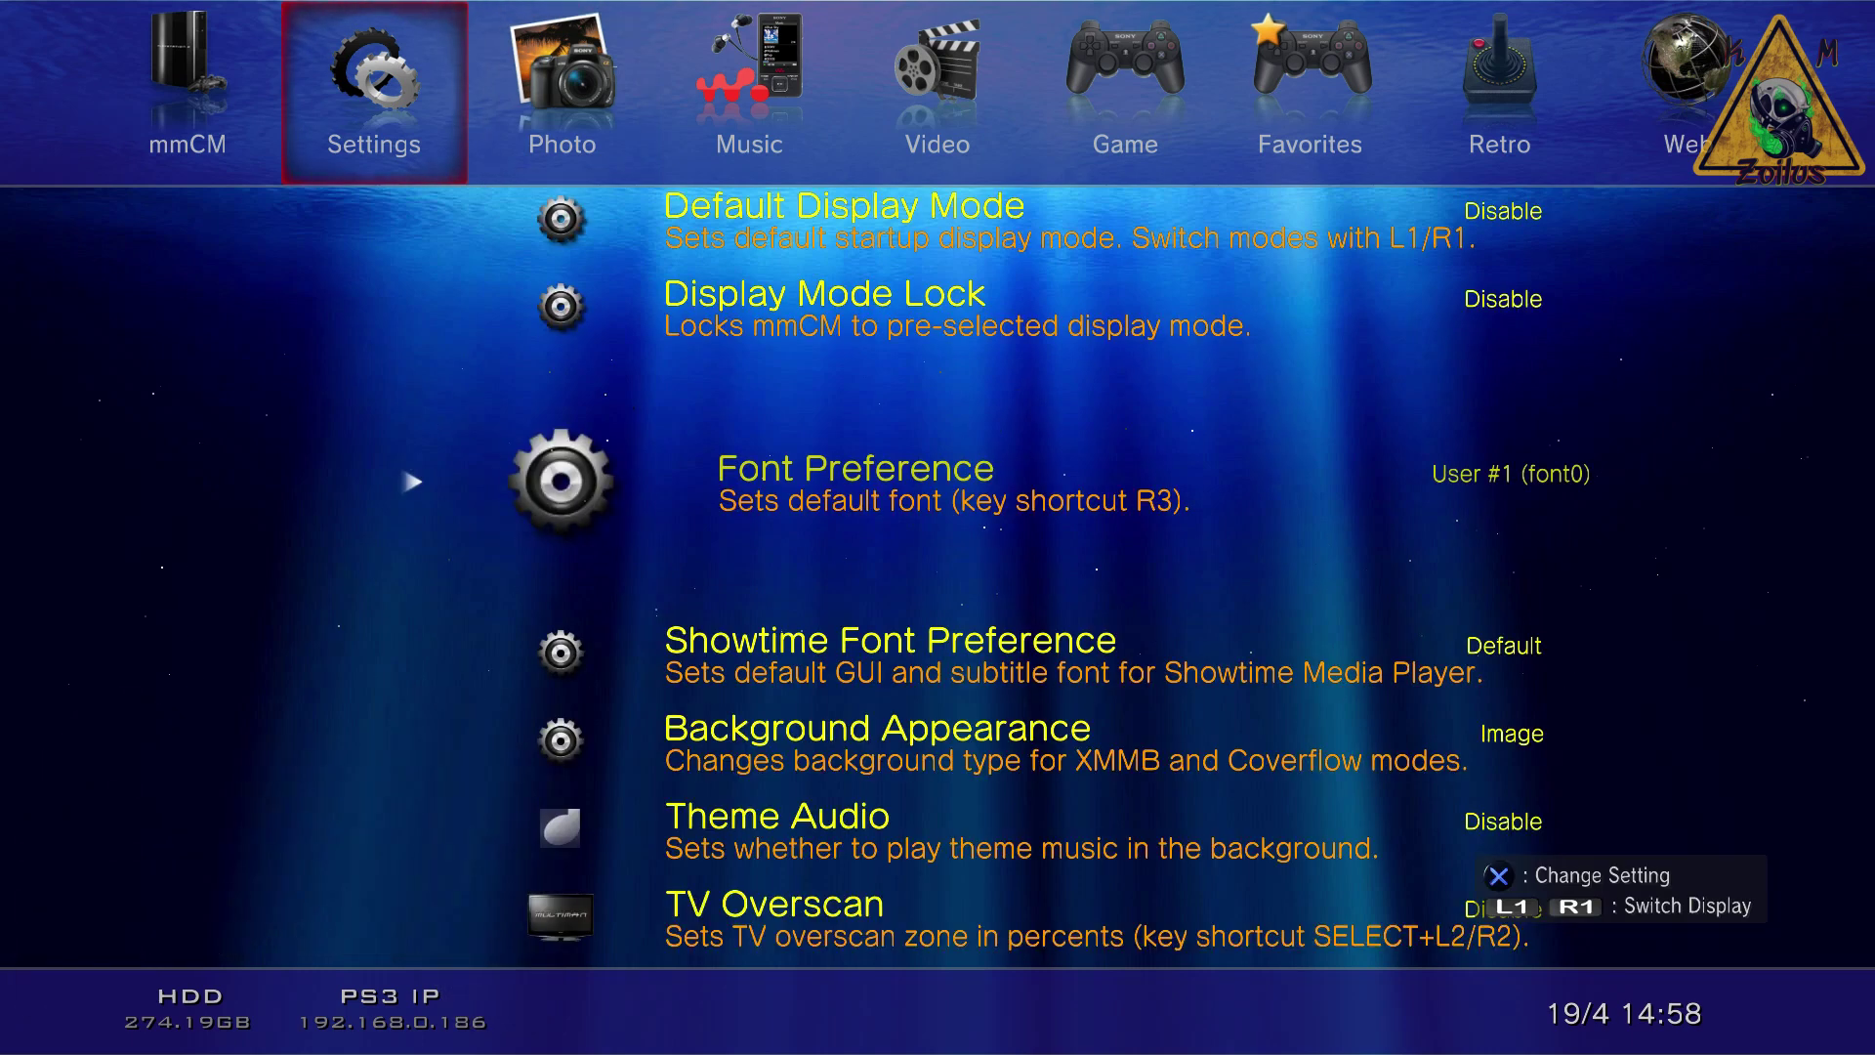
Step: Cycle the default font through Default, Matisse and User #2 (font1) to User #3 (font2)
key(Return)
key(Return)
key(Return)
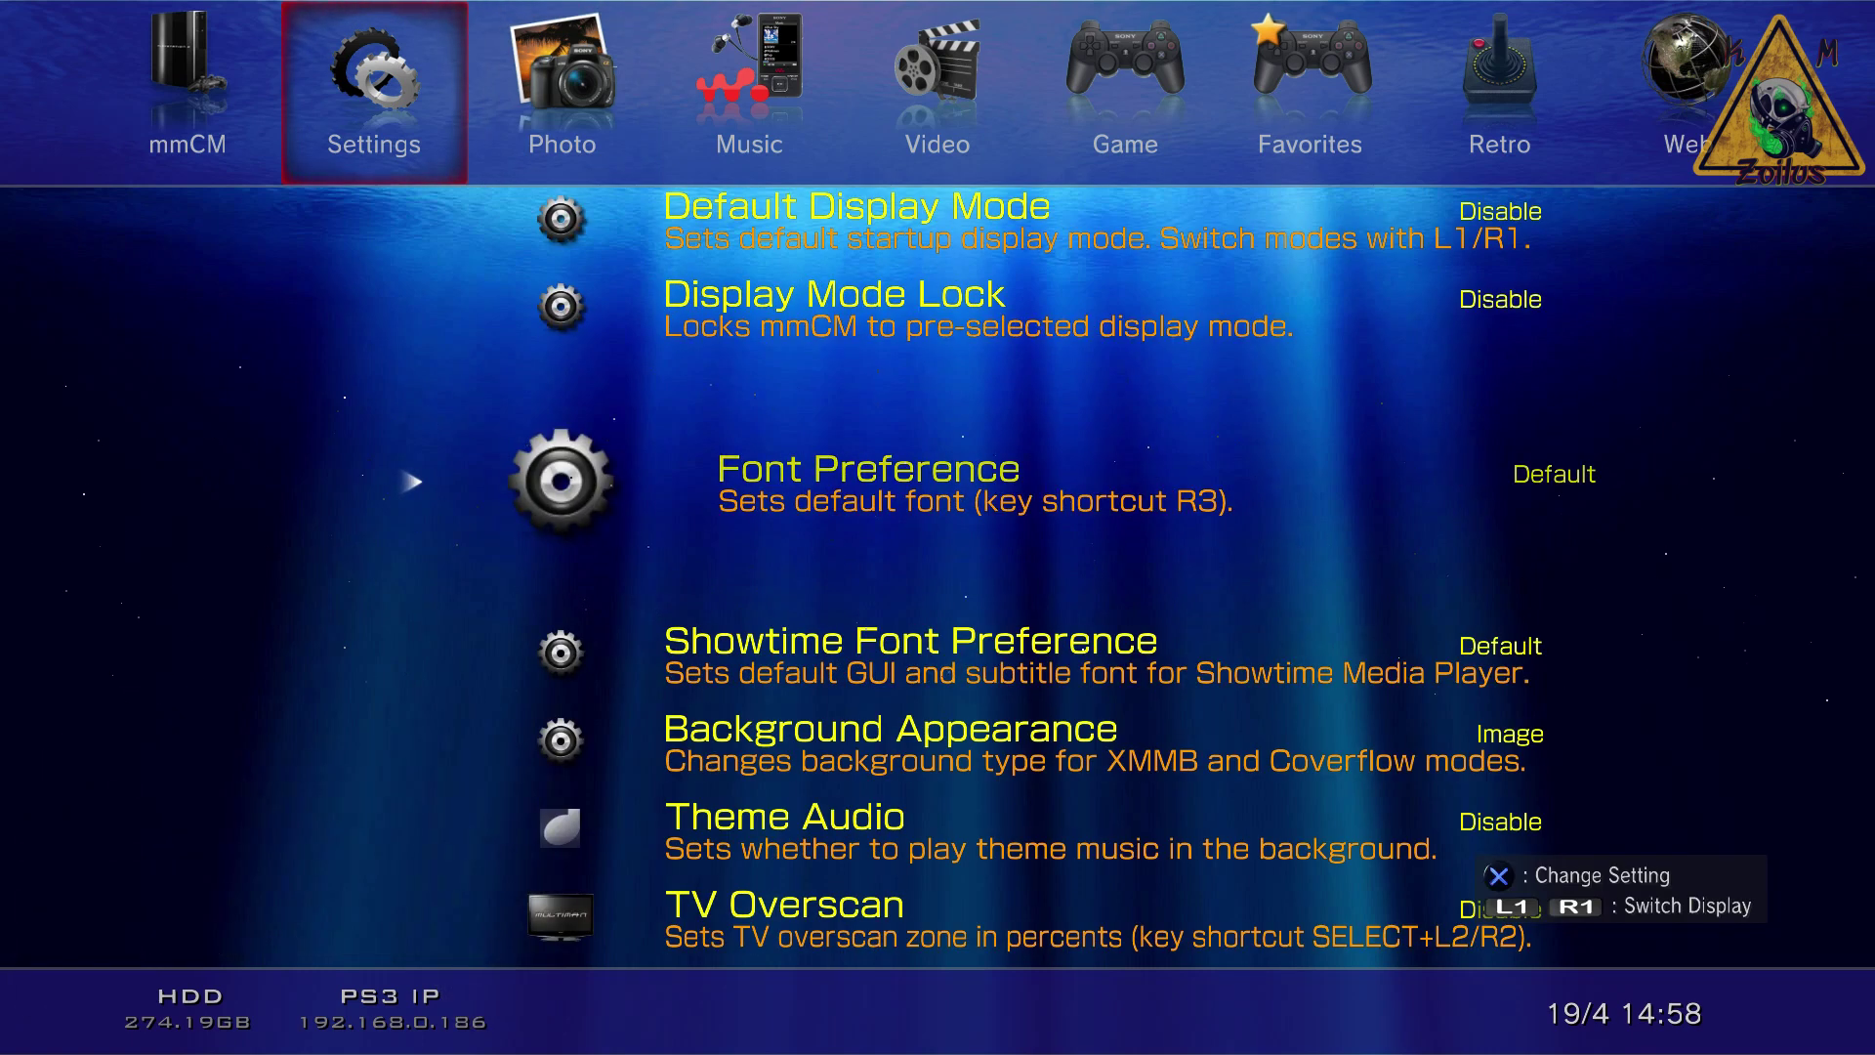
key(Return)
key(Return)
key(Return)
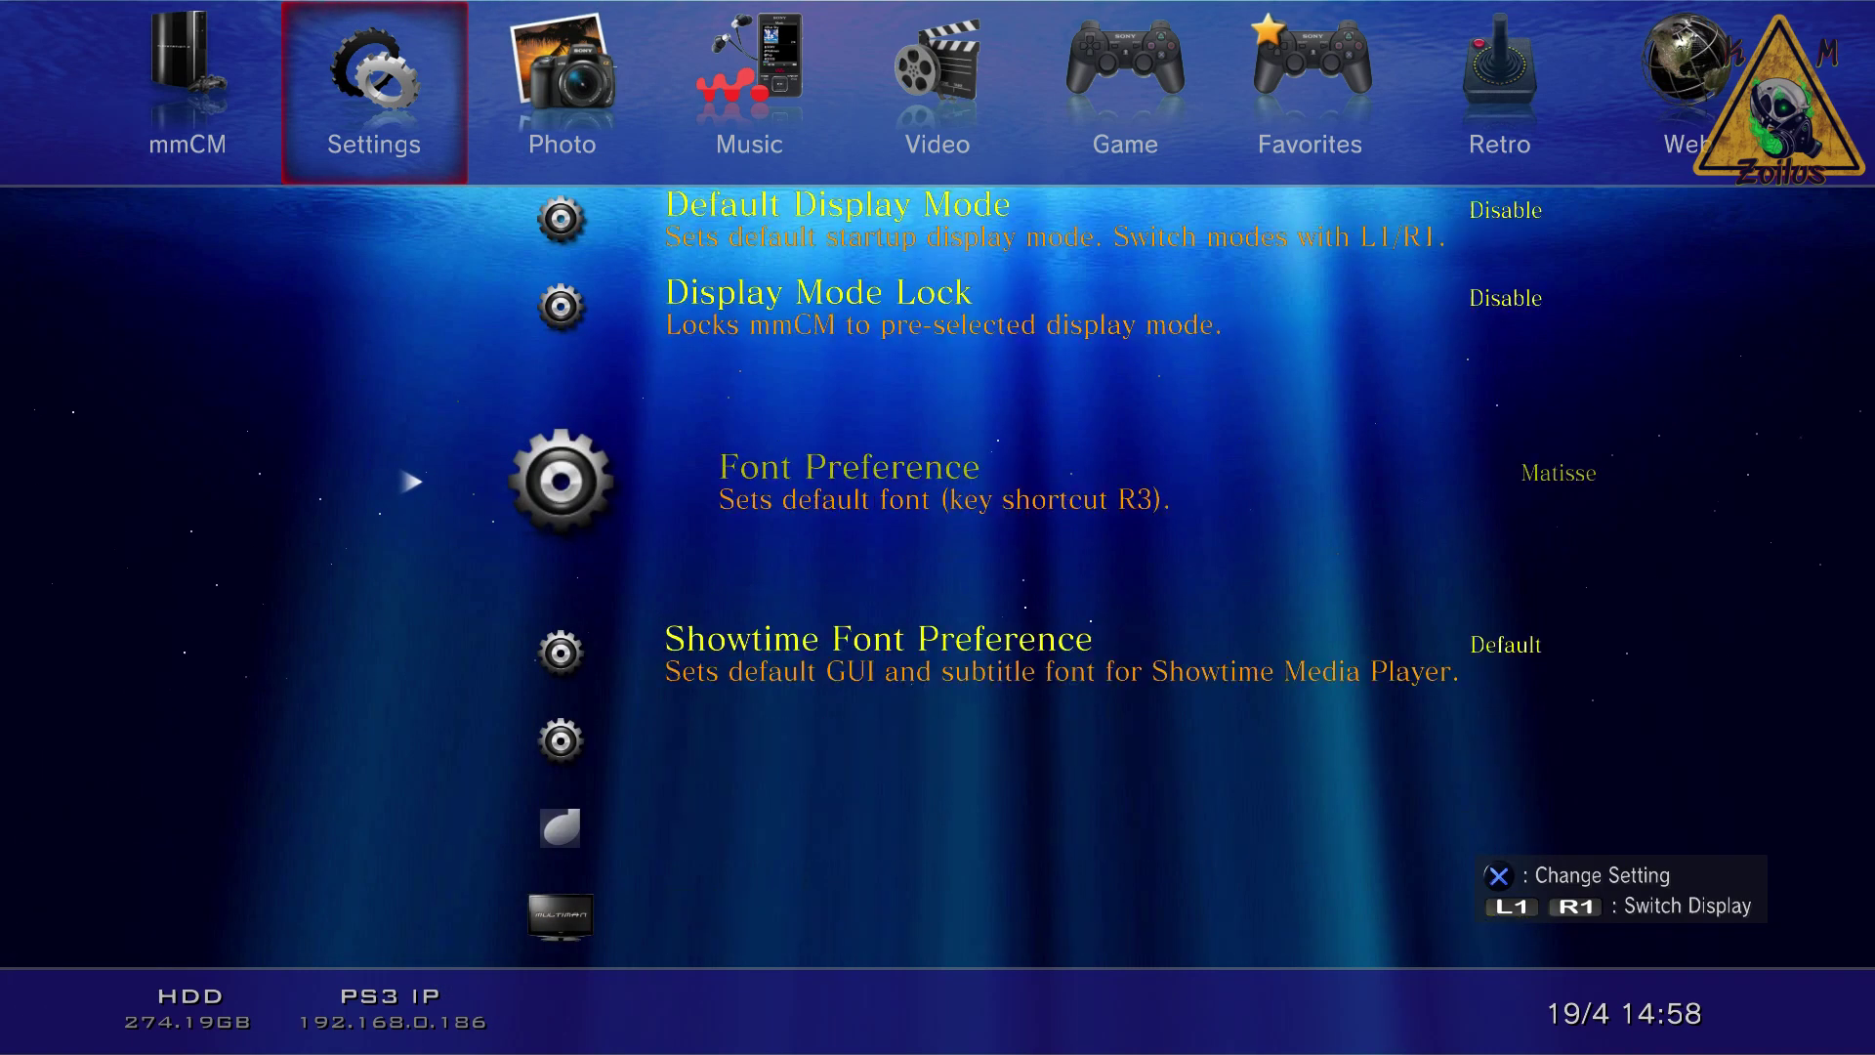
key(Return)
key(Return)
key(Return)
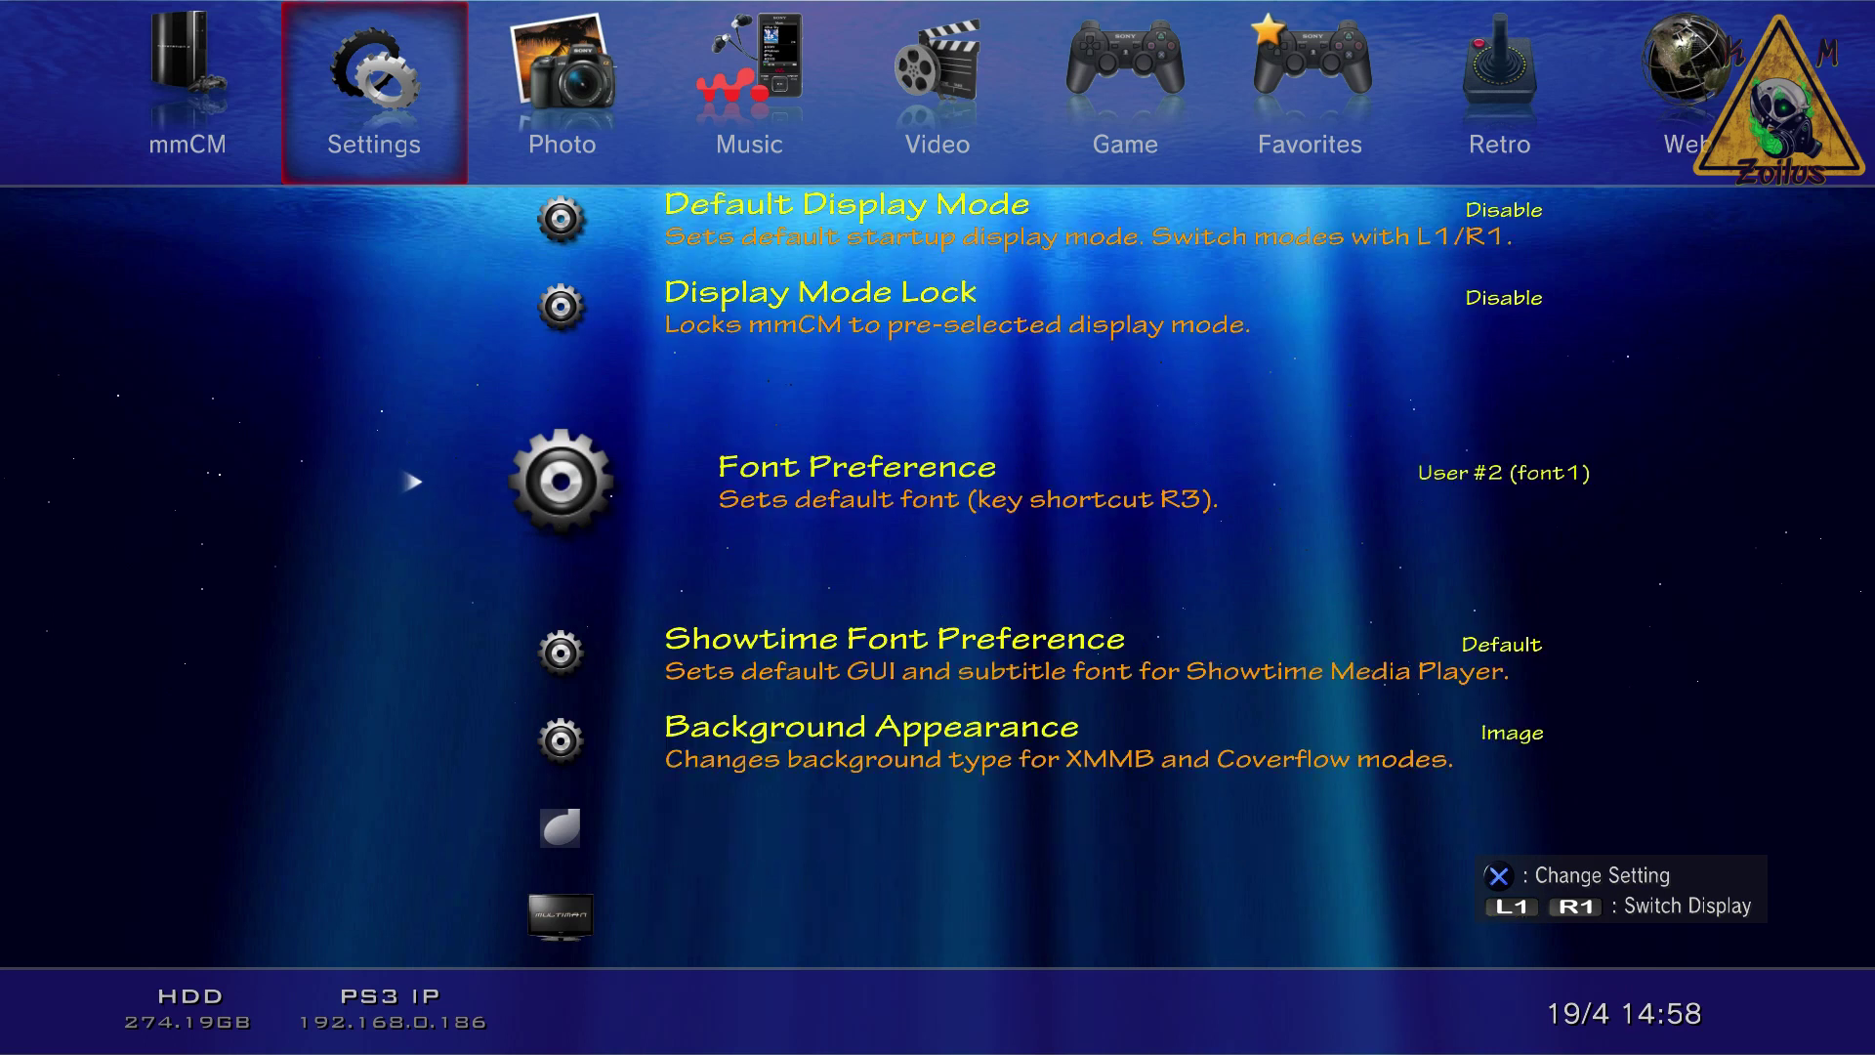
key(Return)
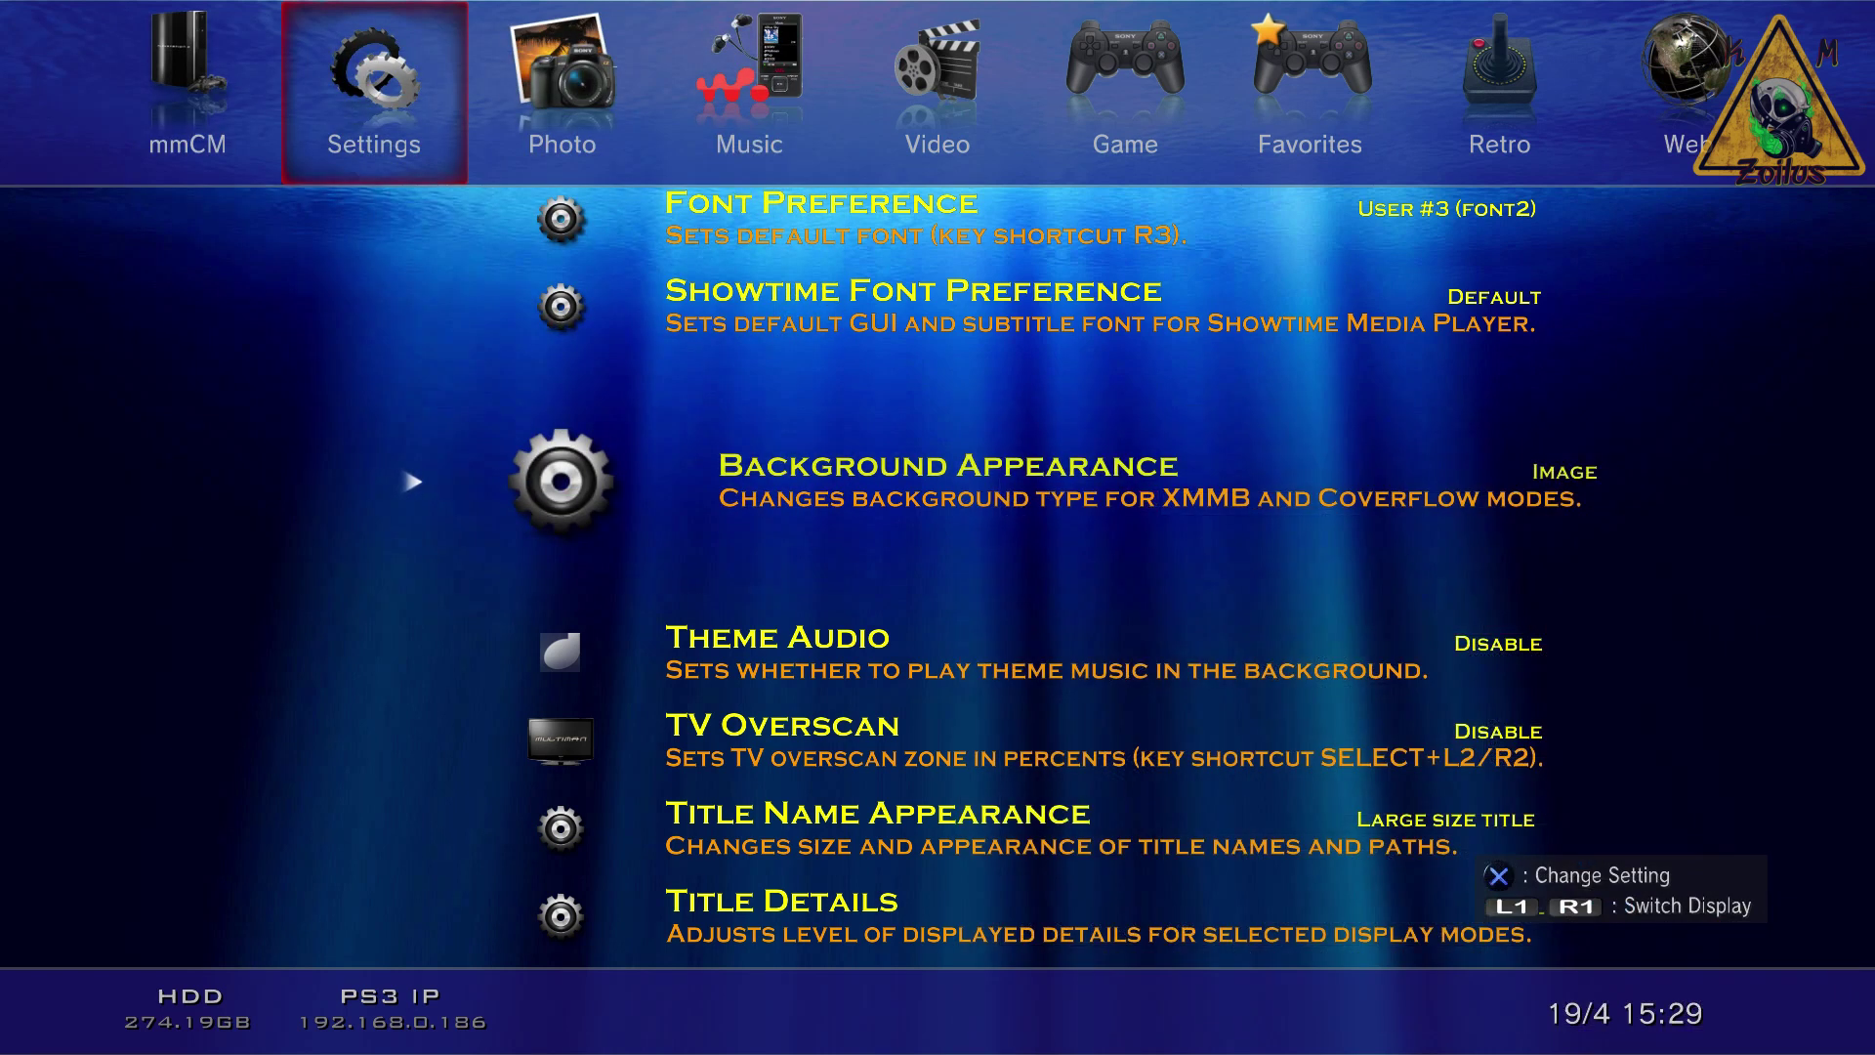
Step: Set Background Appearance to Video 1, and view its list of image and video choices without changing it again
key(Return)
key(Return)
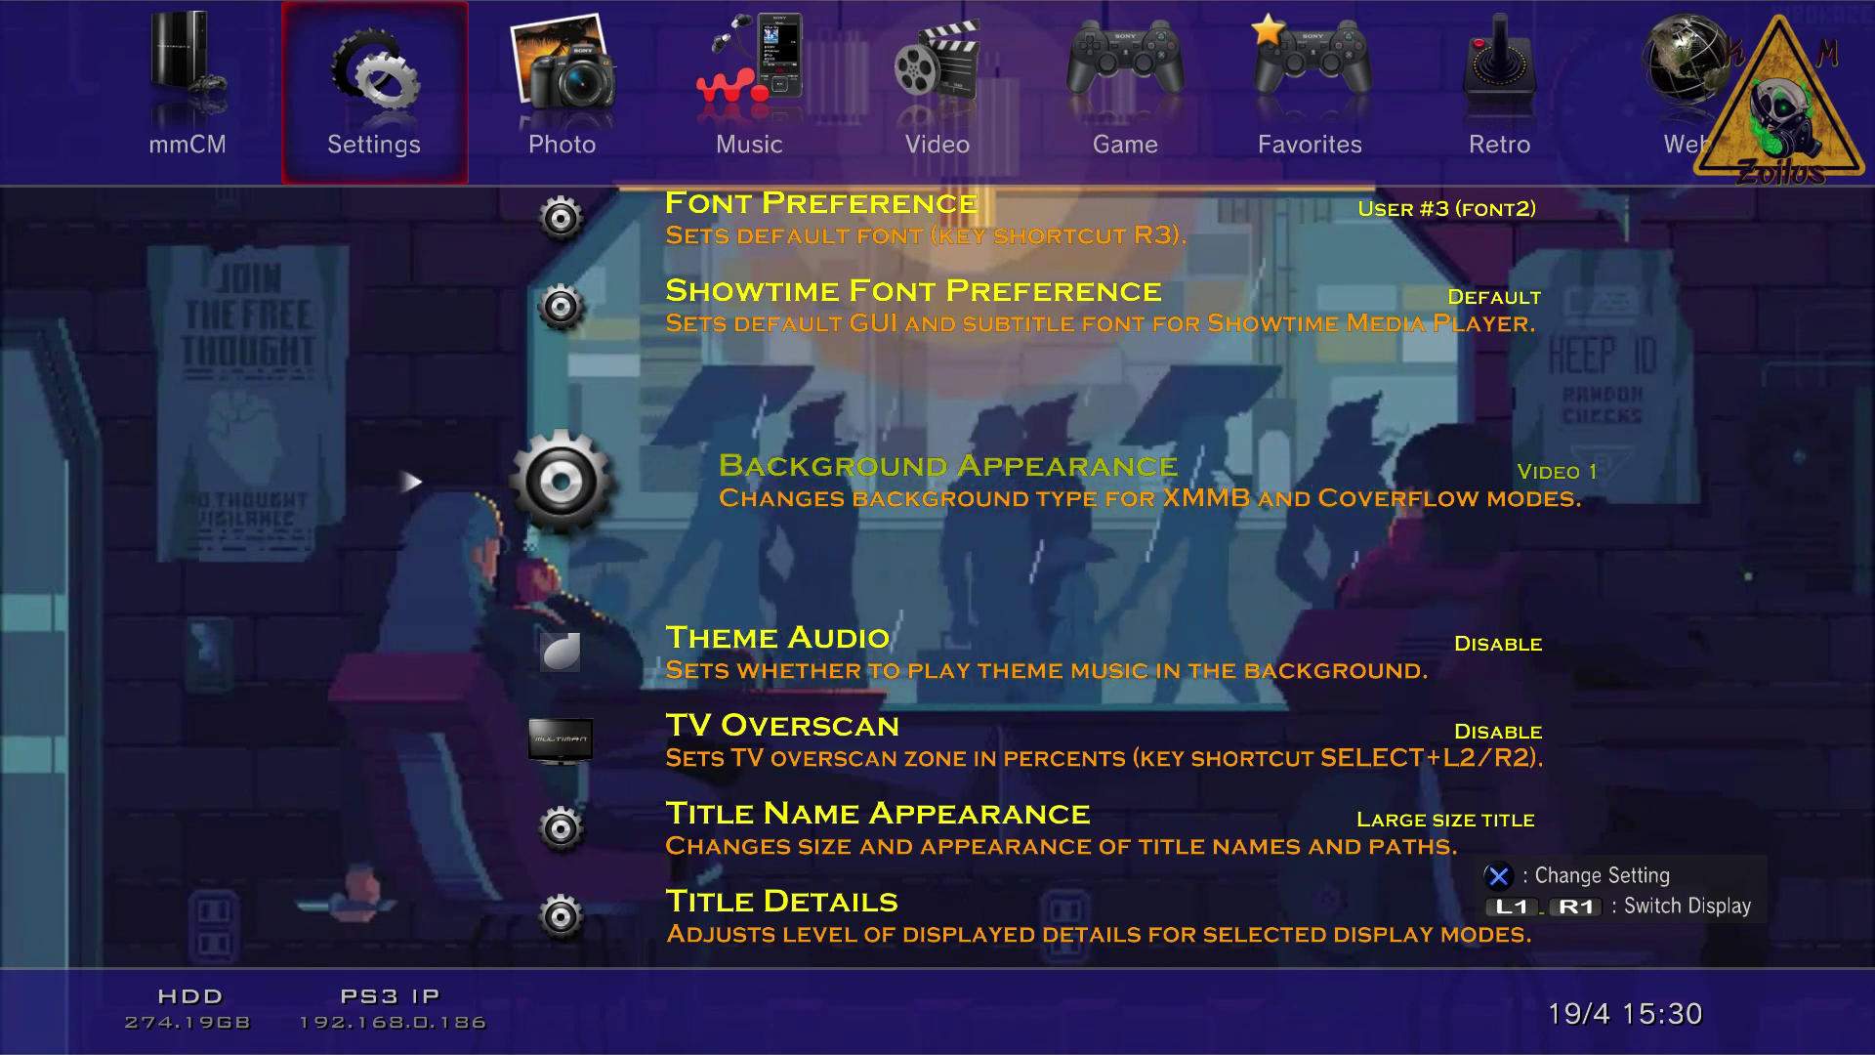
key(Return)
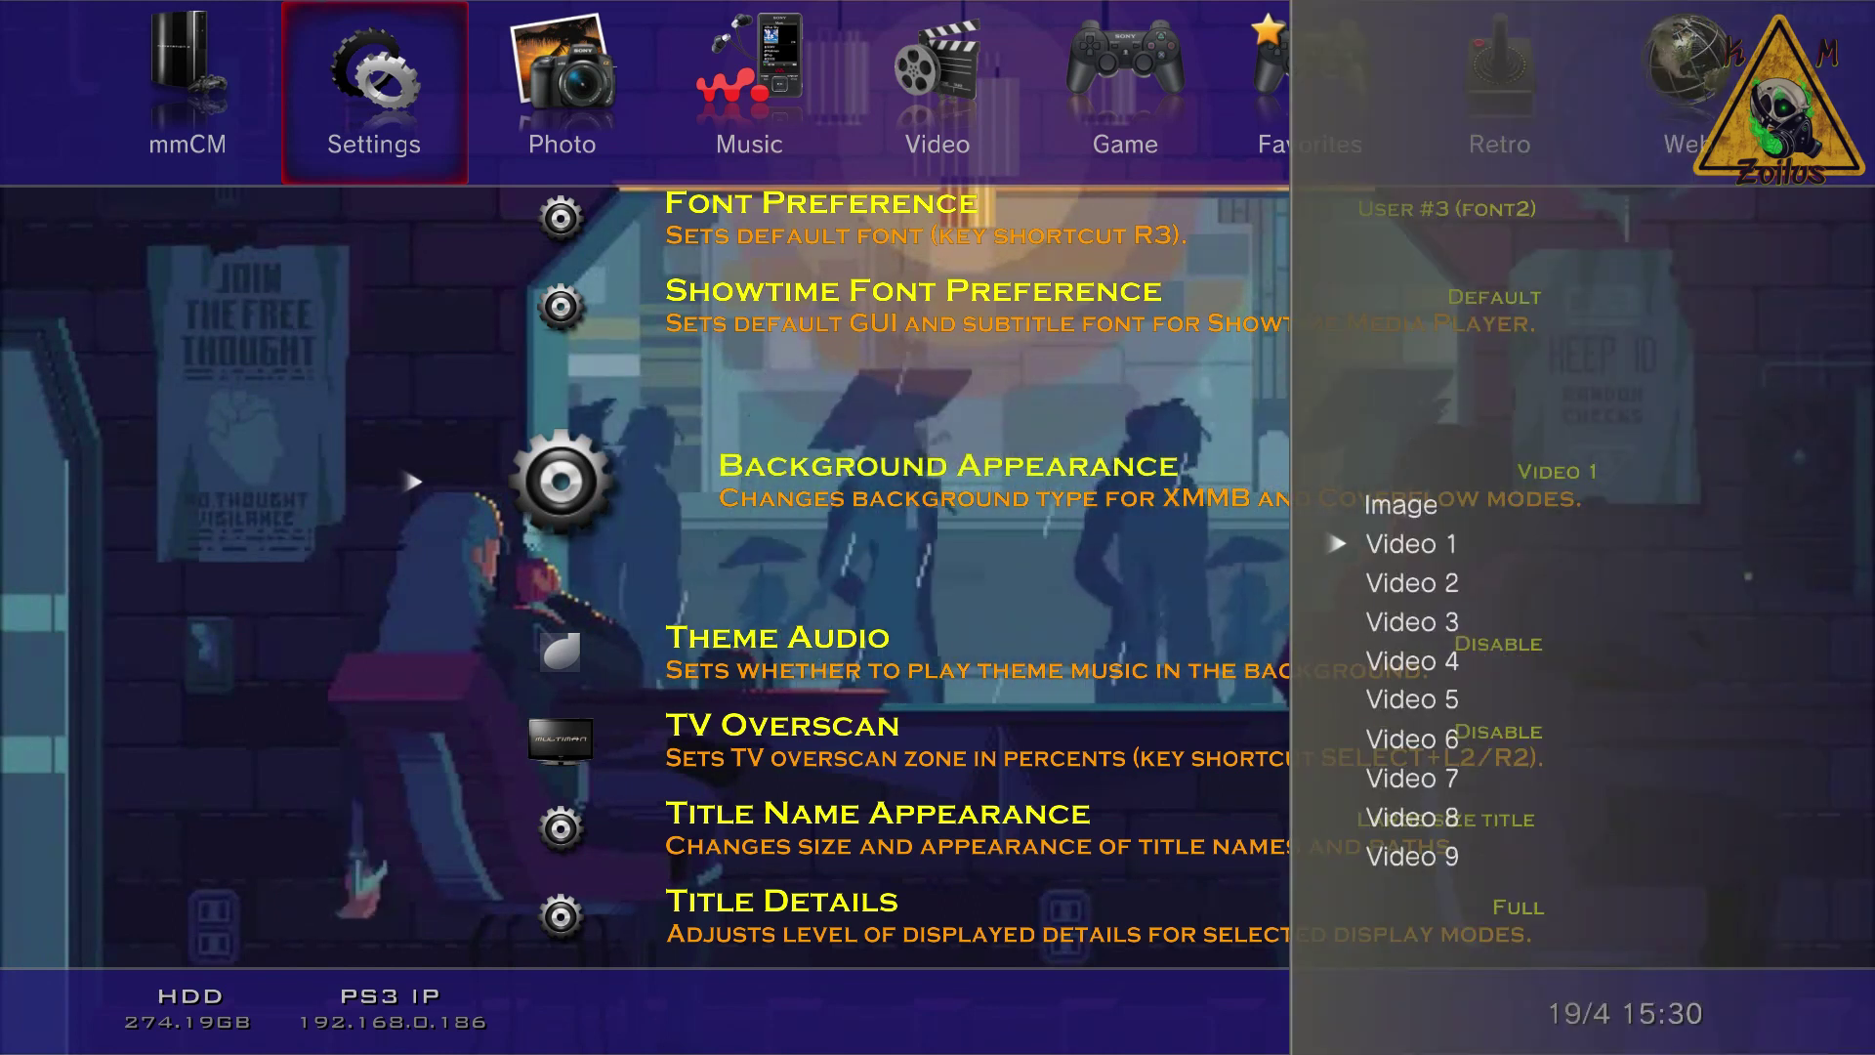
key(Escape)
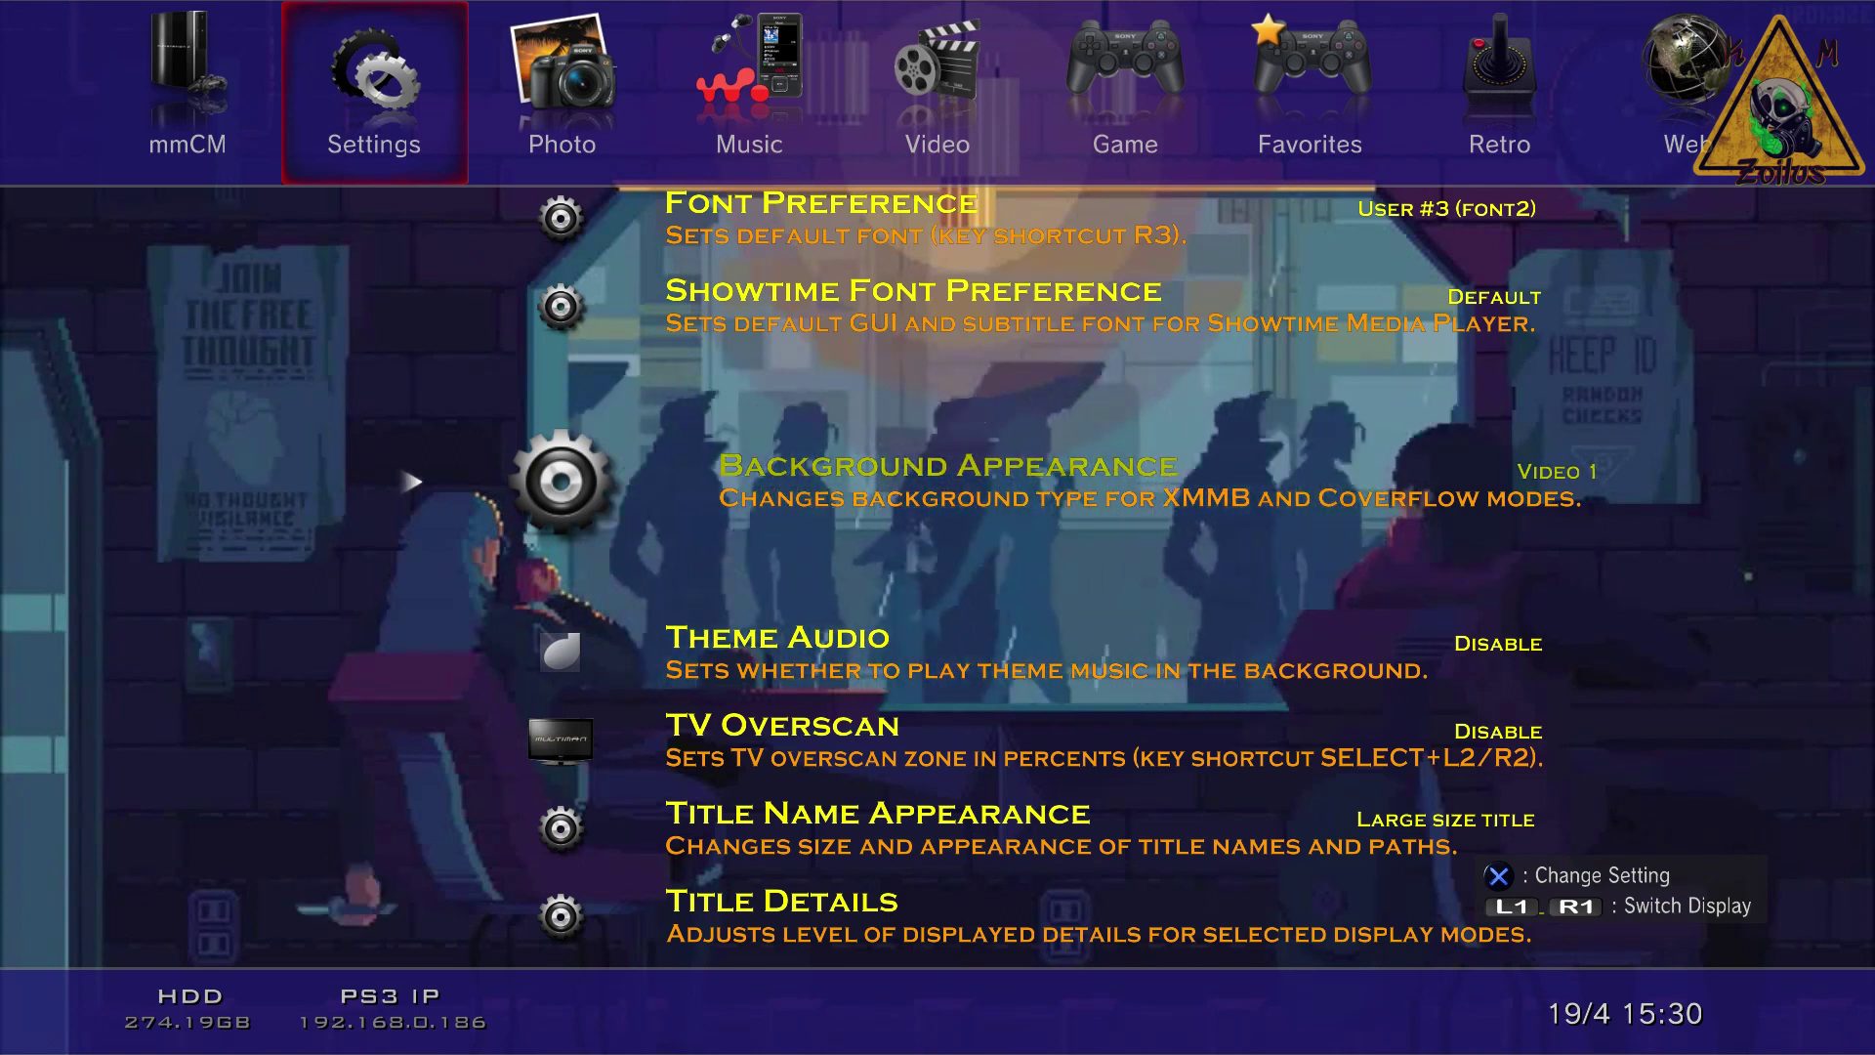
Step: Highlight Call of Duty: Black Ops II in the Game category, view its game settings screen, and return to mmOS
key(Down)
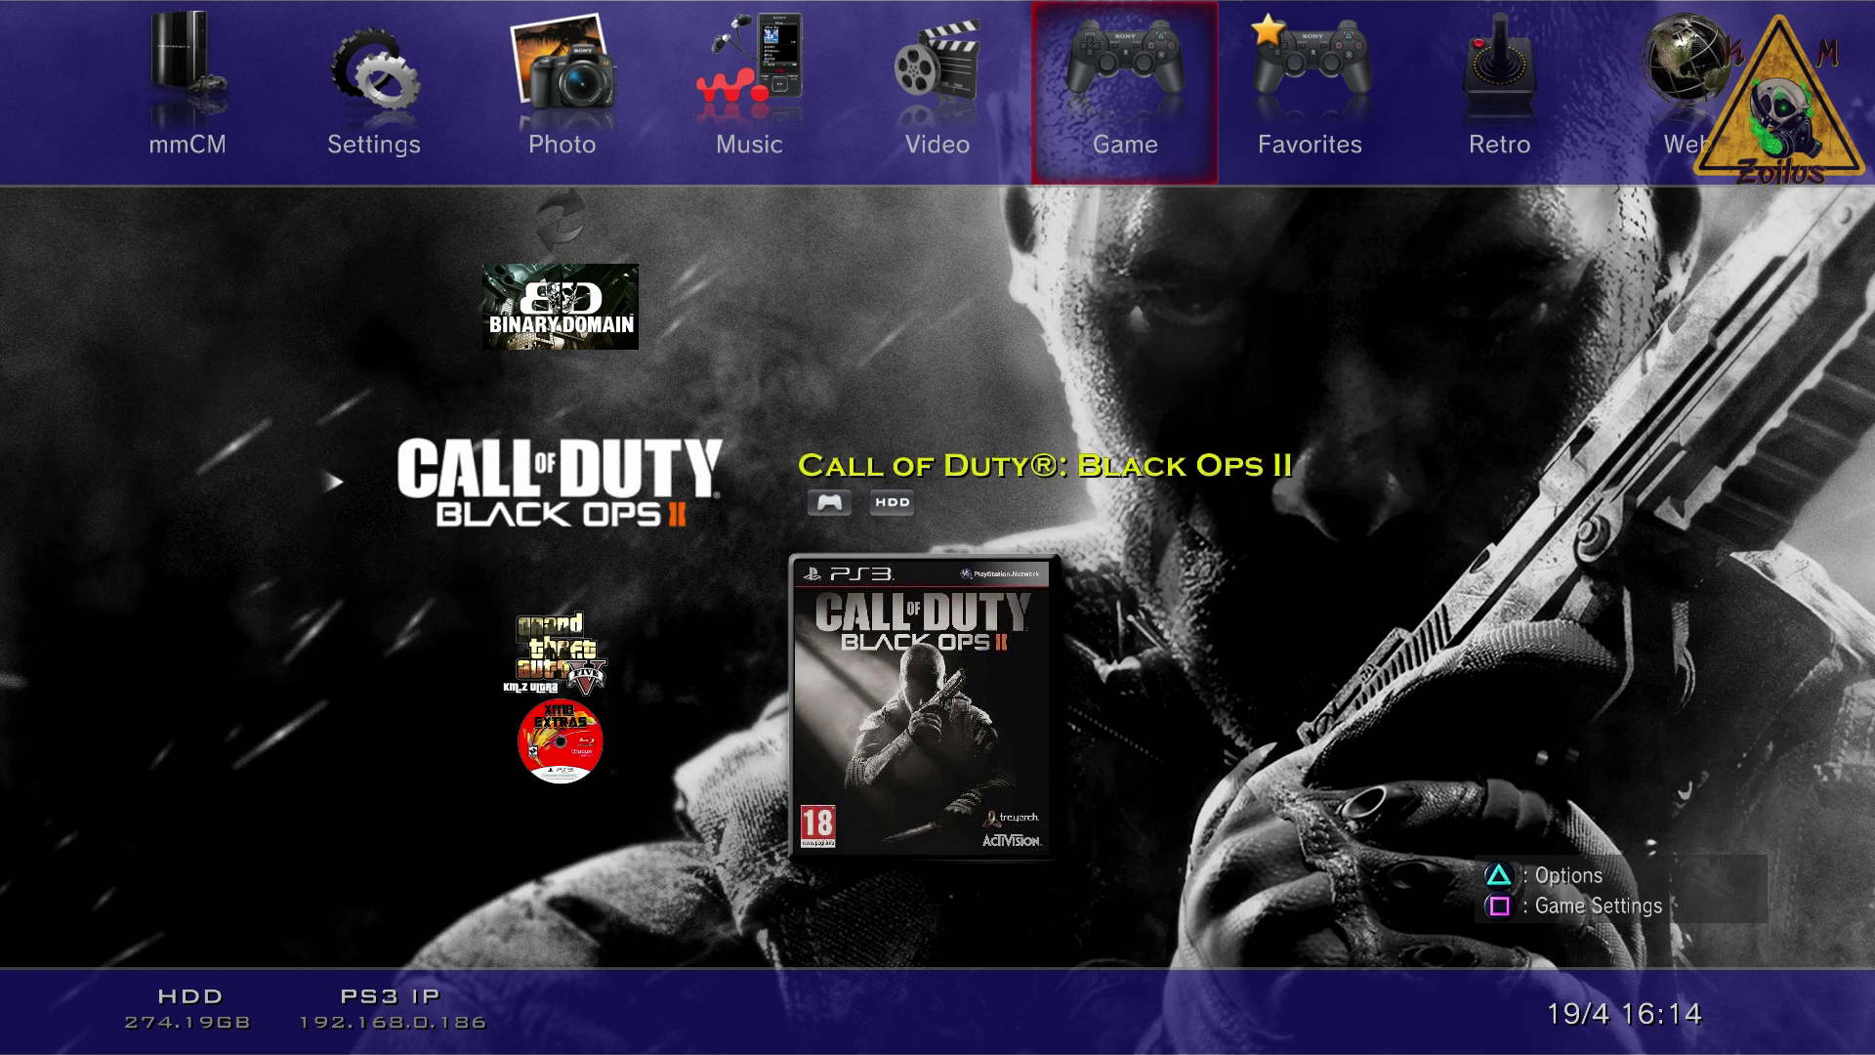
key(Return)
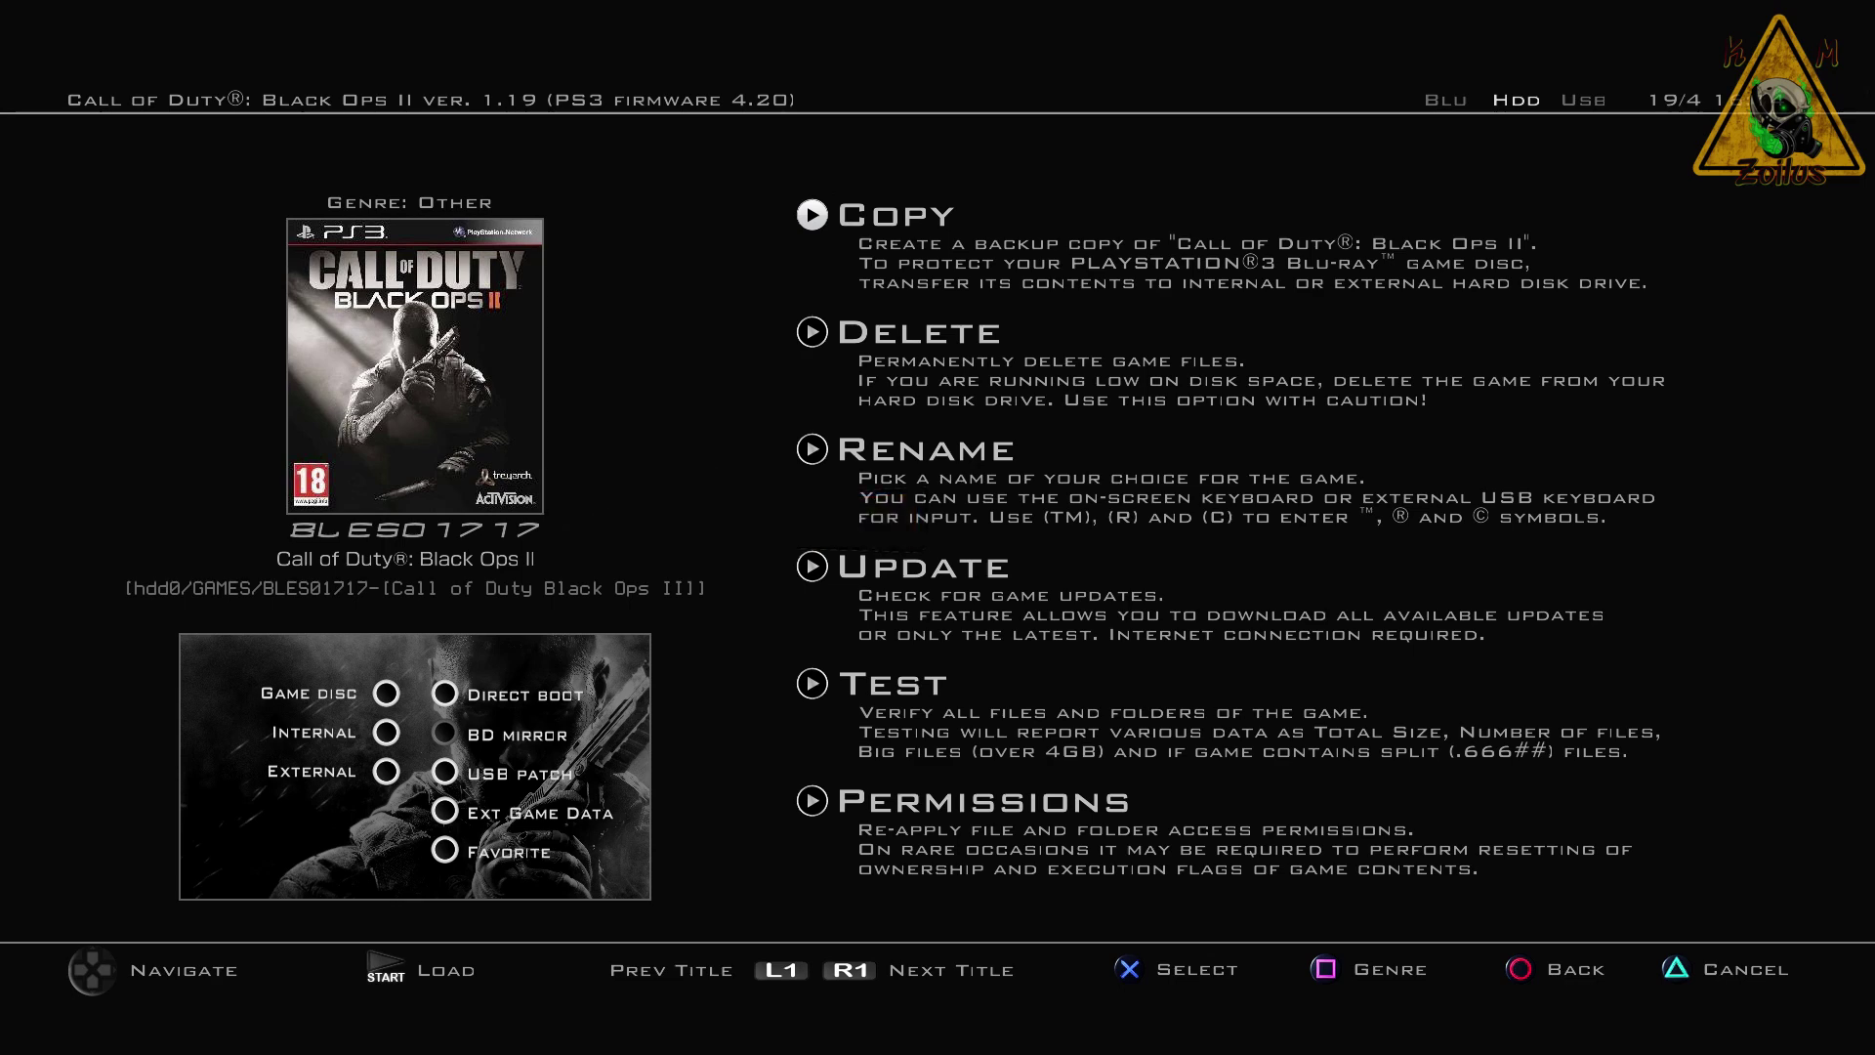
key(Escape)
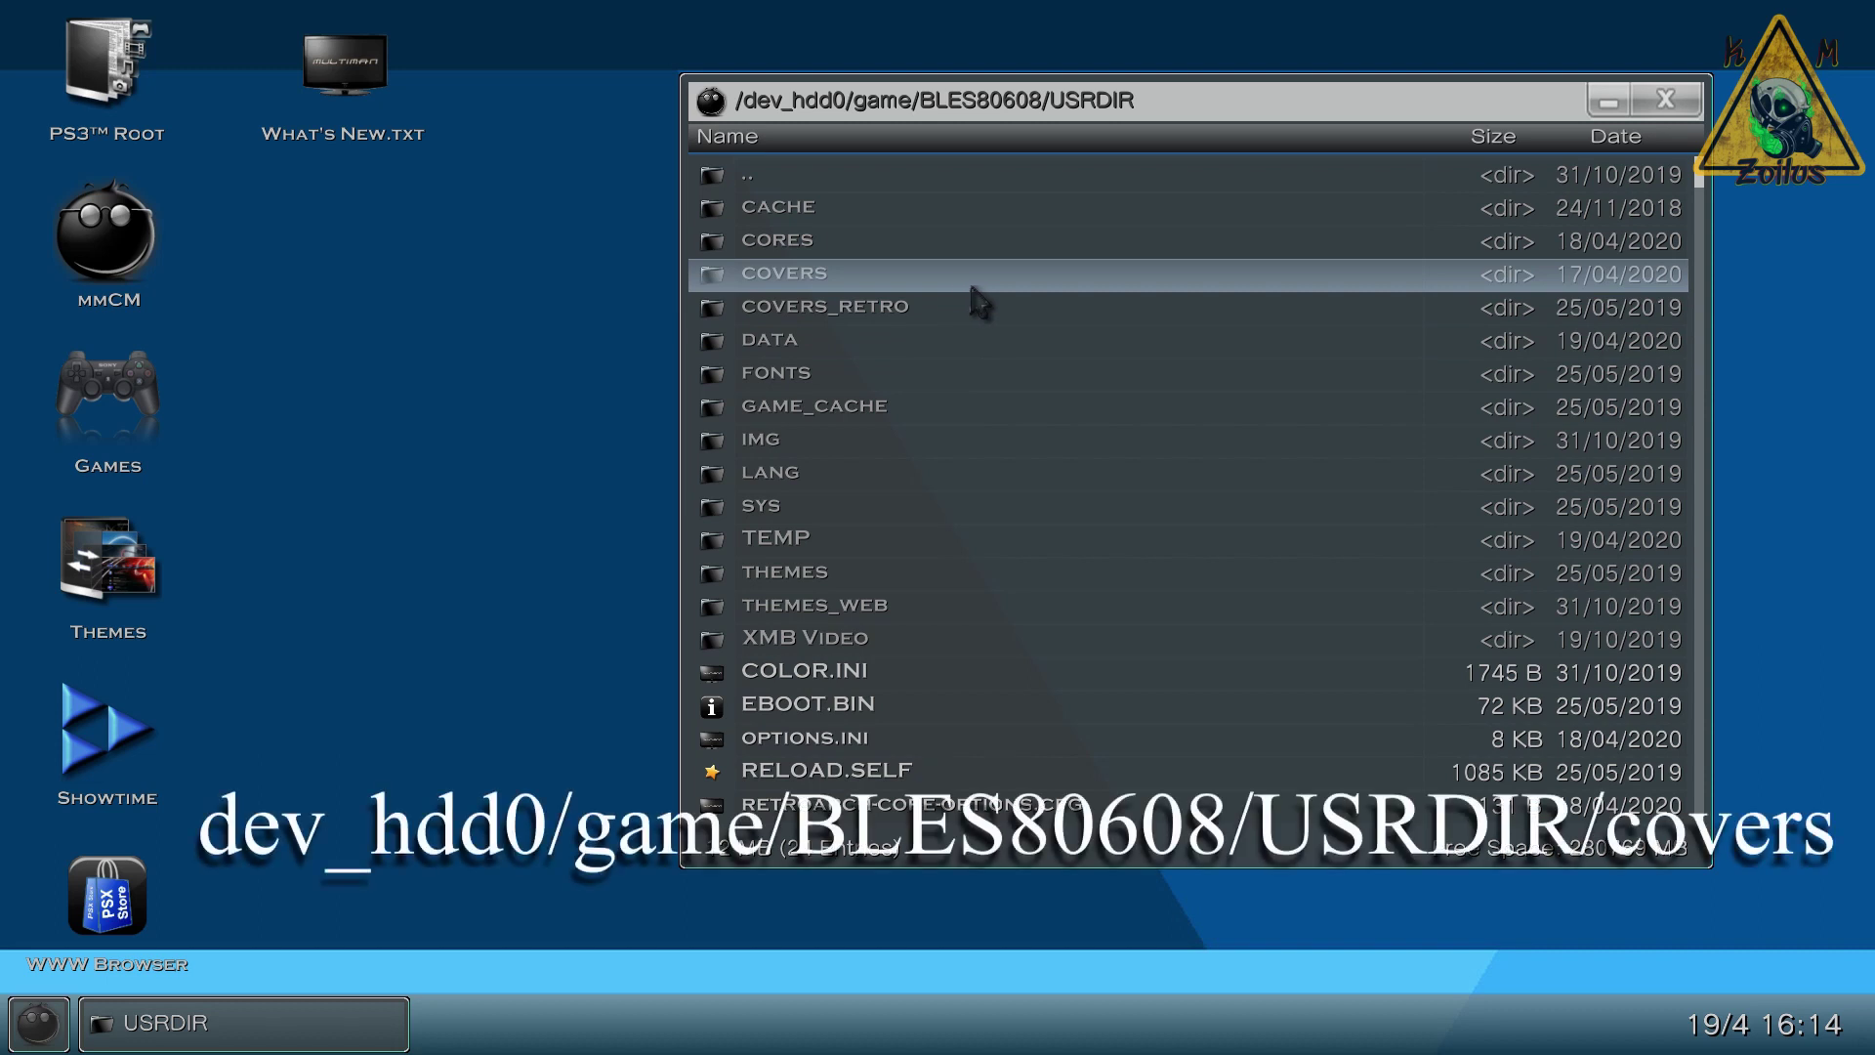
Step: View the game cover BLES01717.JPG in the USRDIR/covers folder, close it, and return to USRDIR
click(1009, 296)
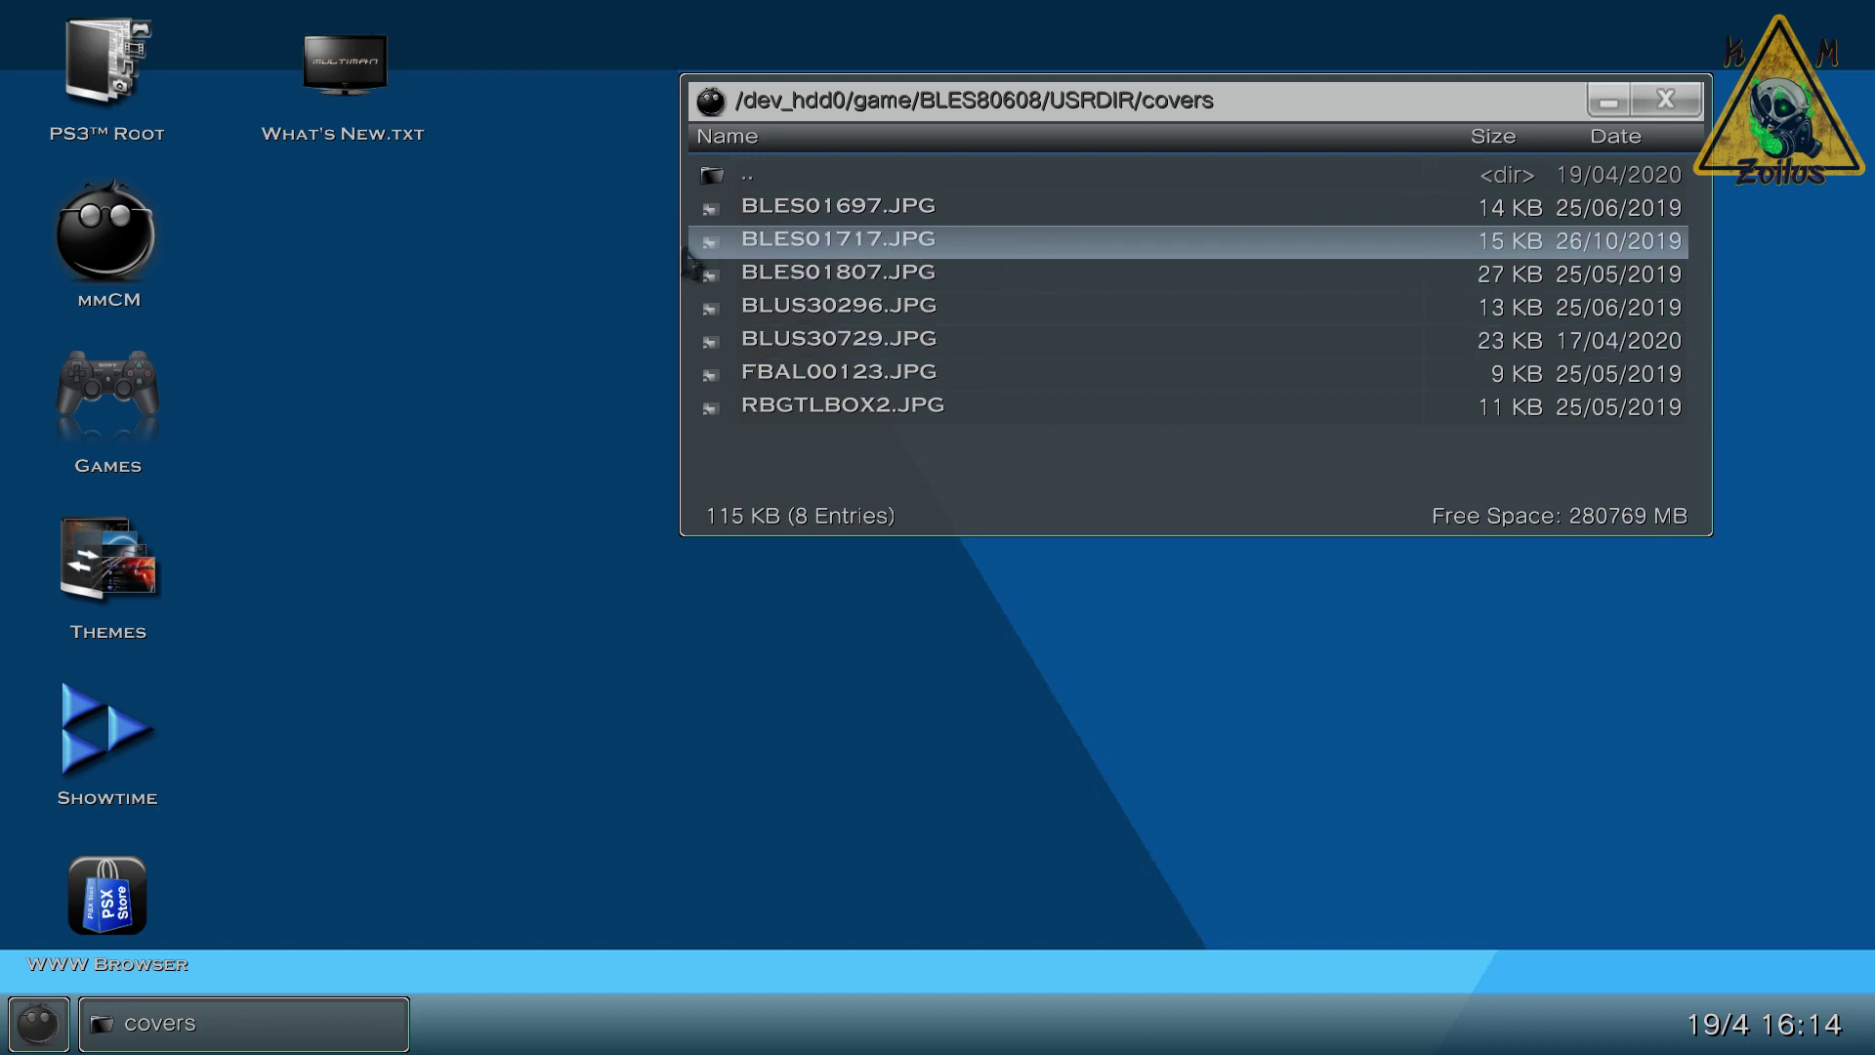
click(879, 250)
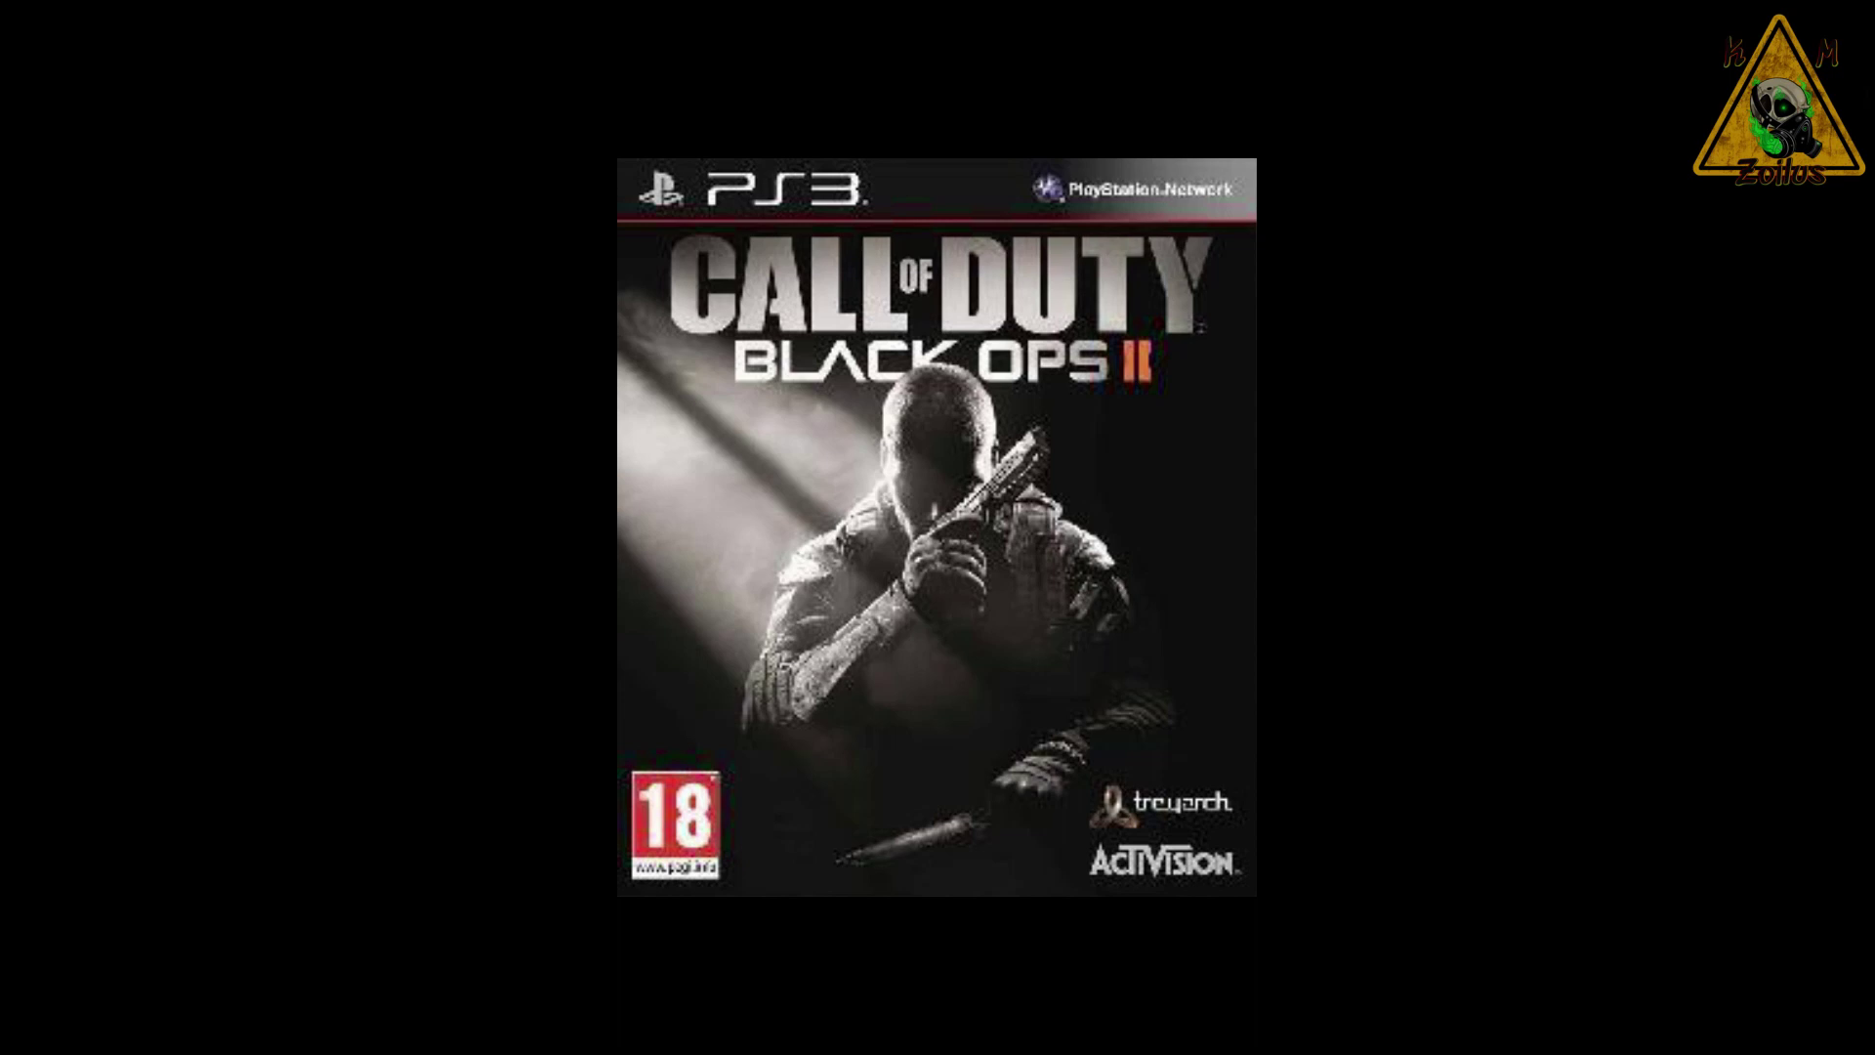
key(Escape)
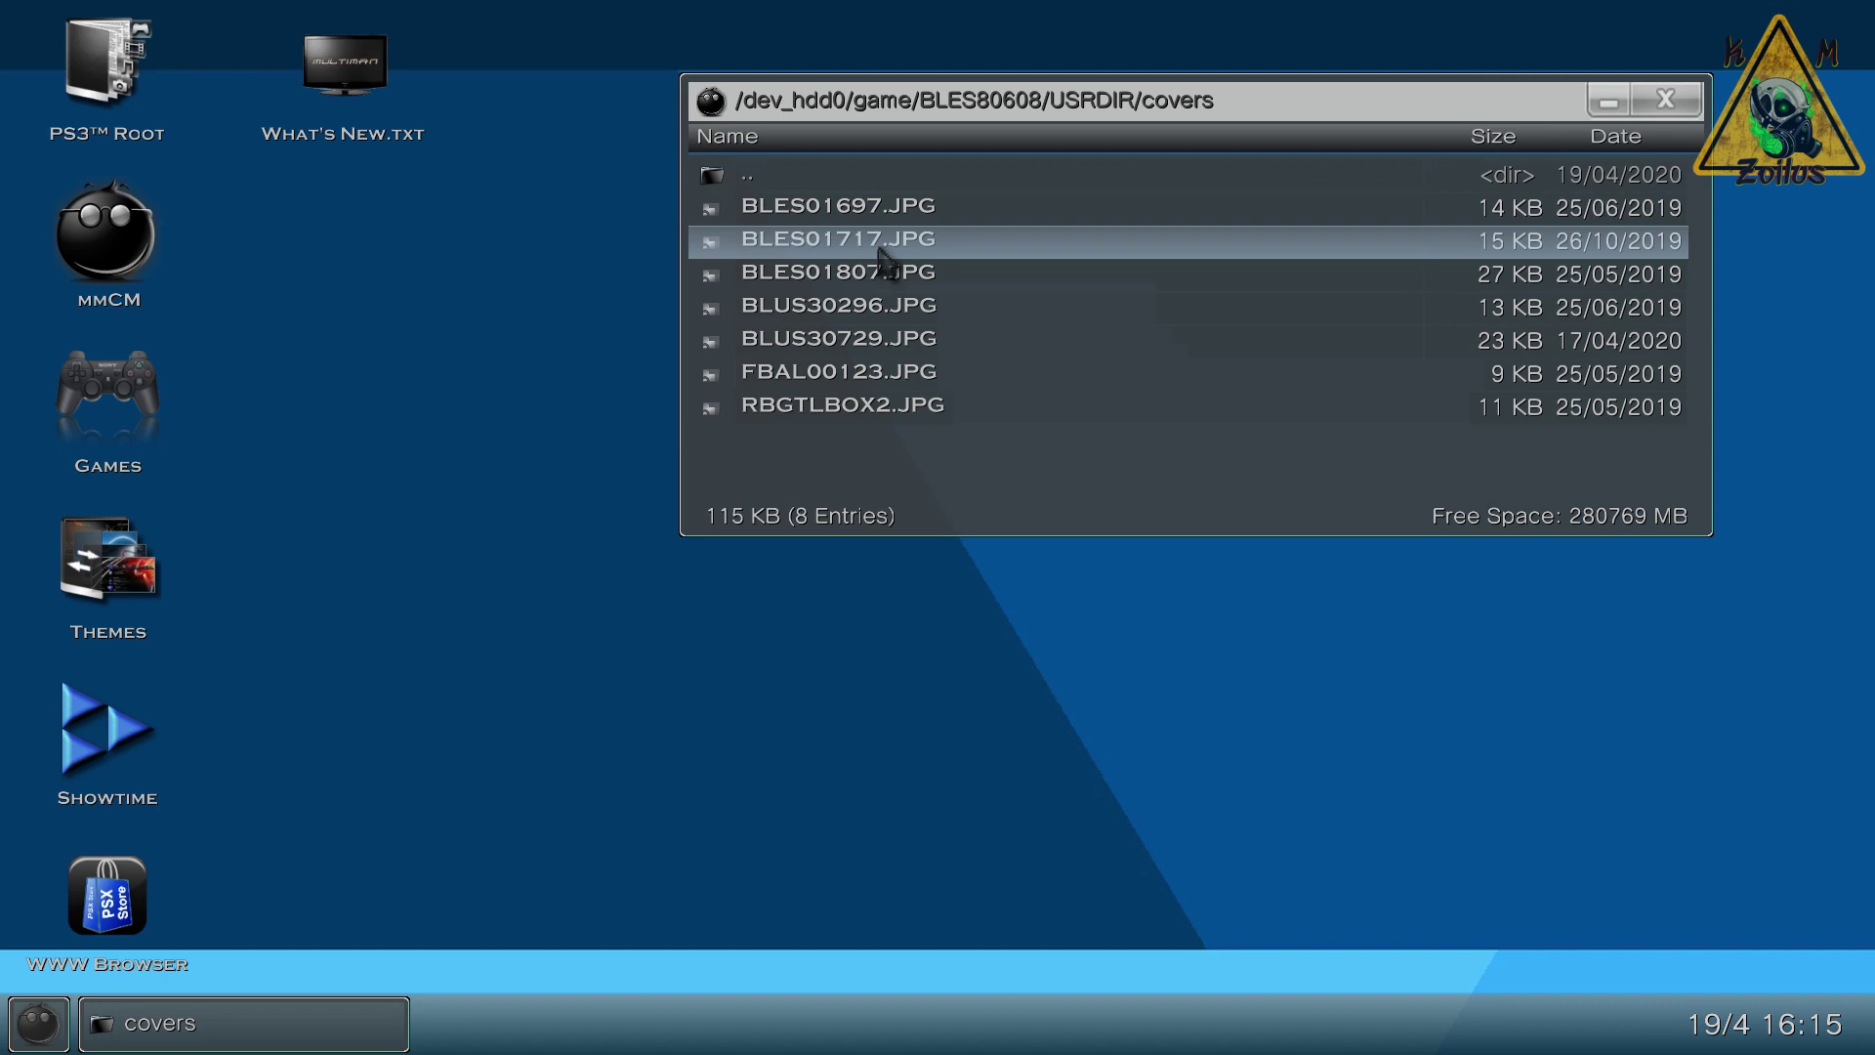
key(BackSpace)
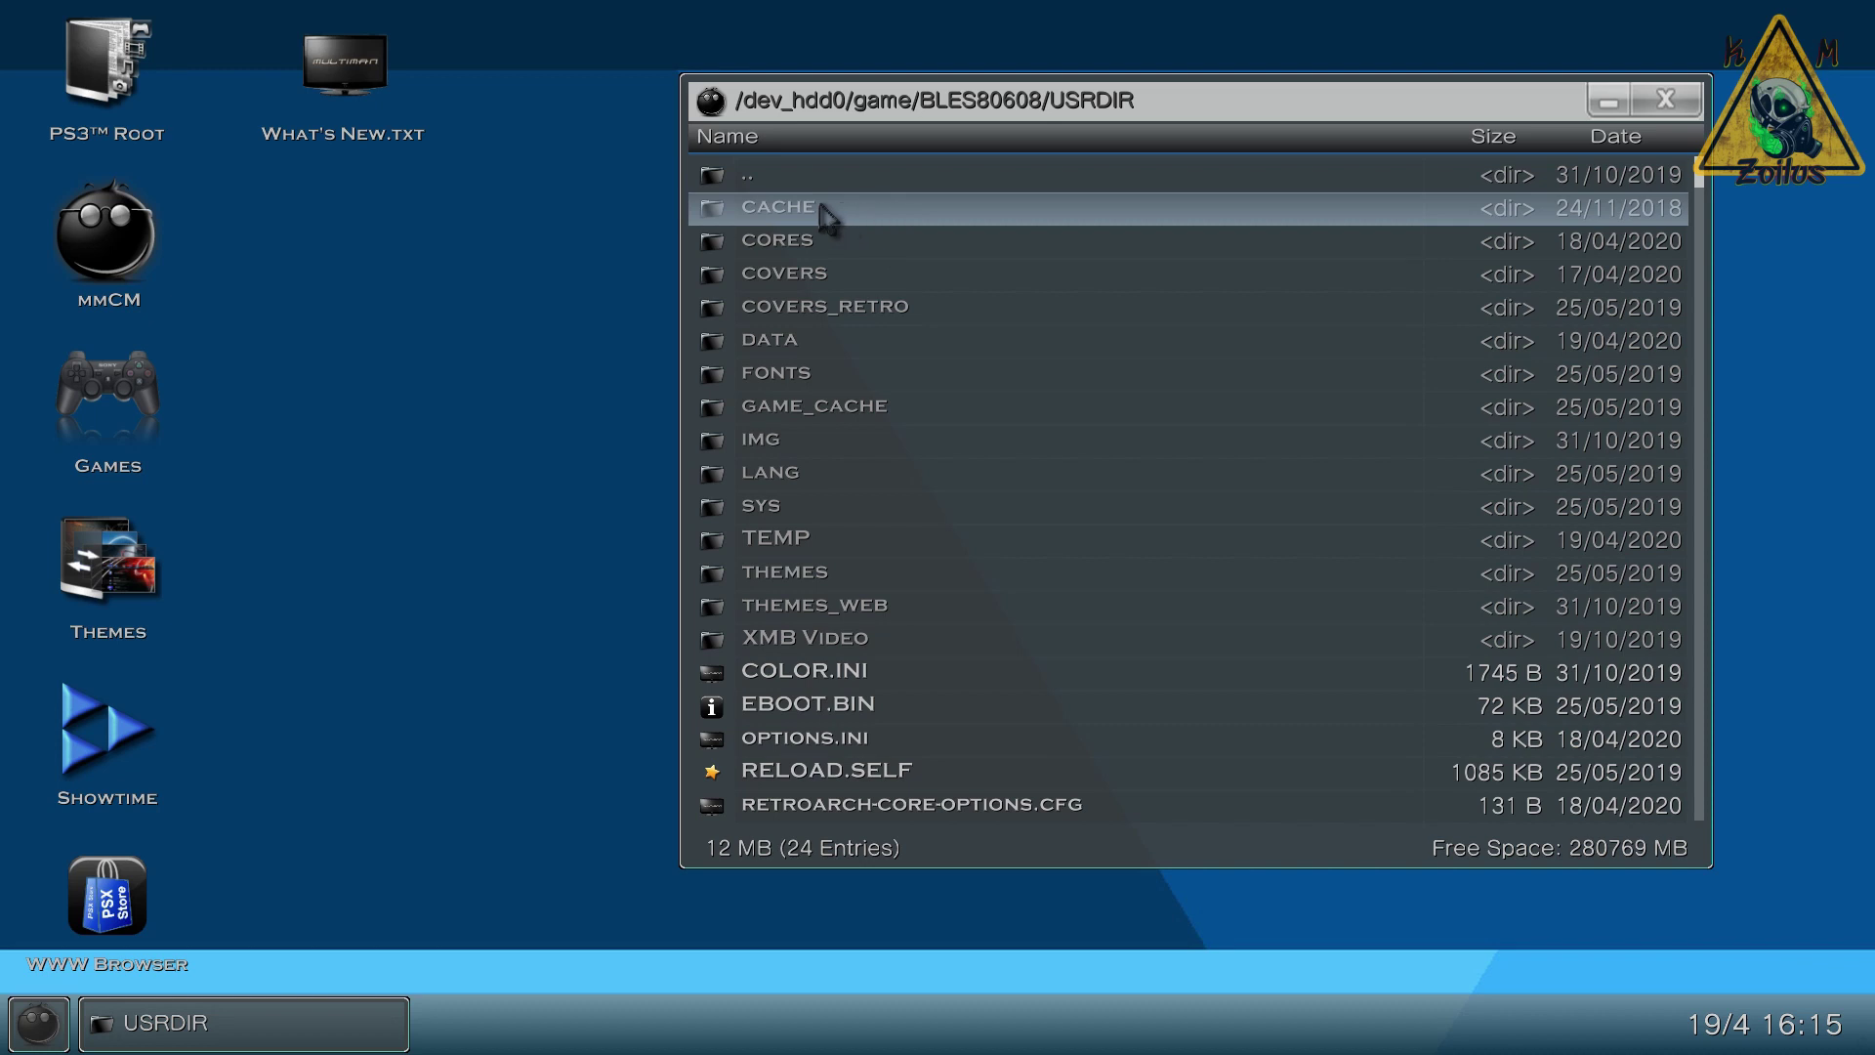
Step: In the USRDIR/cache folder, view the background BLES01717_1920.PNG and the logo BLES01717_320.PNG, closing each one
click(864, 214)
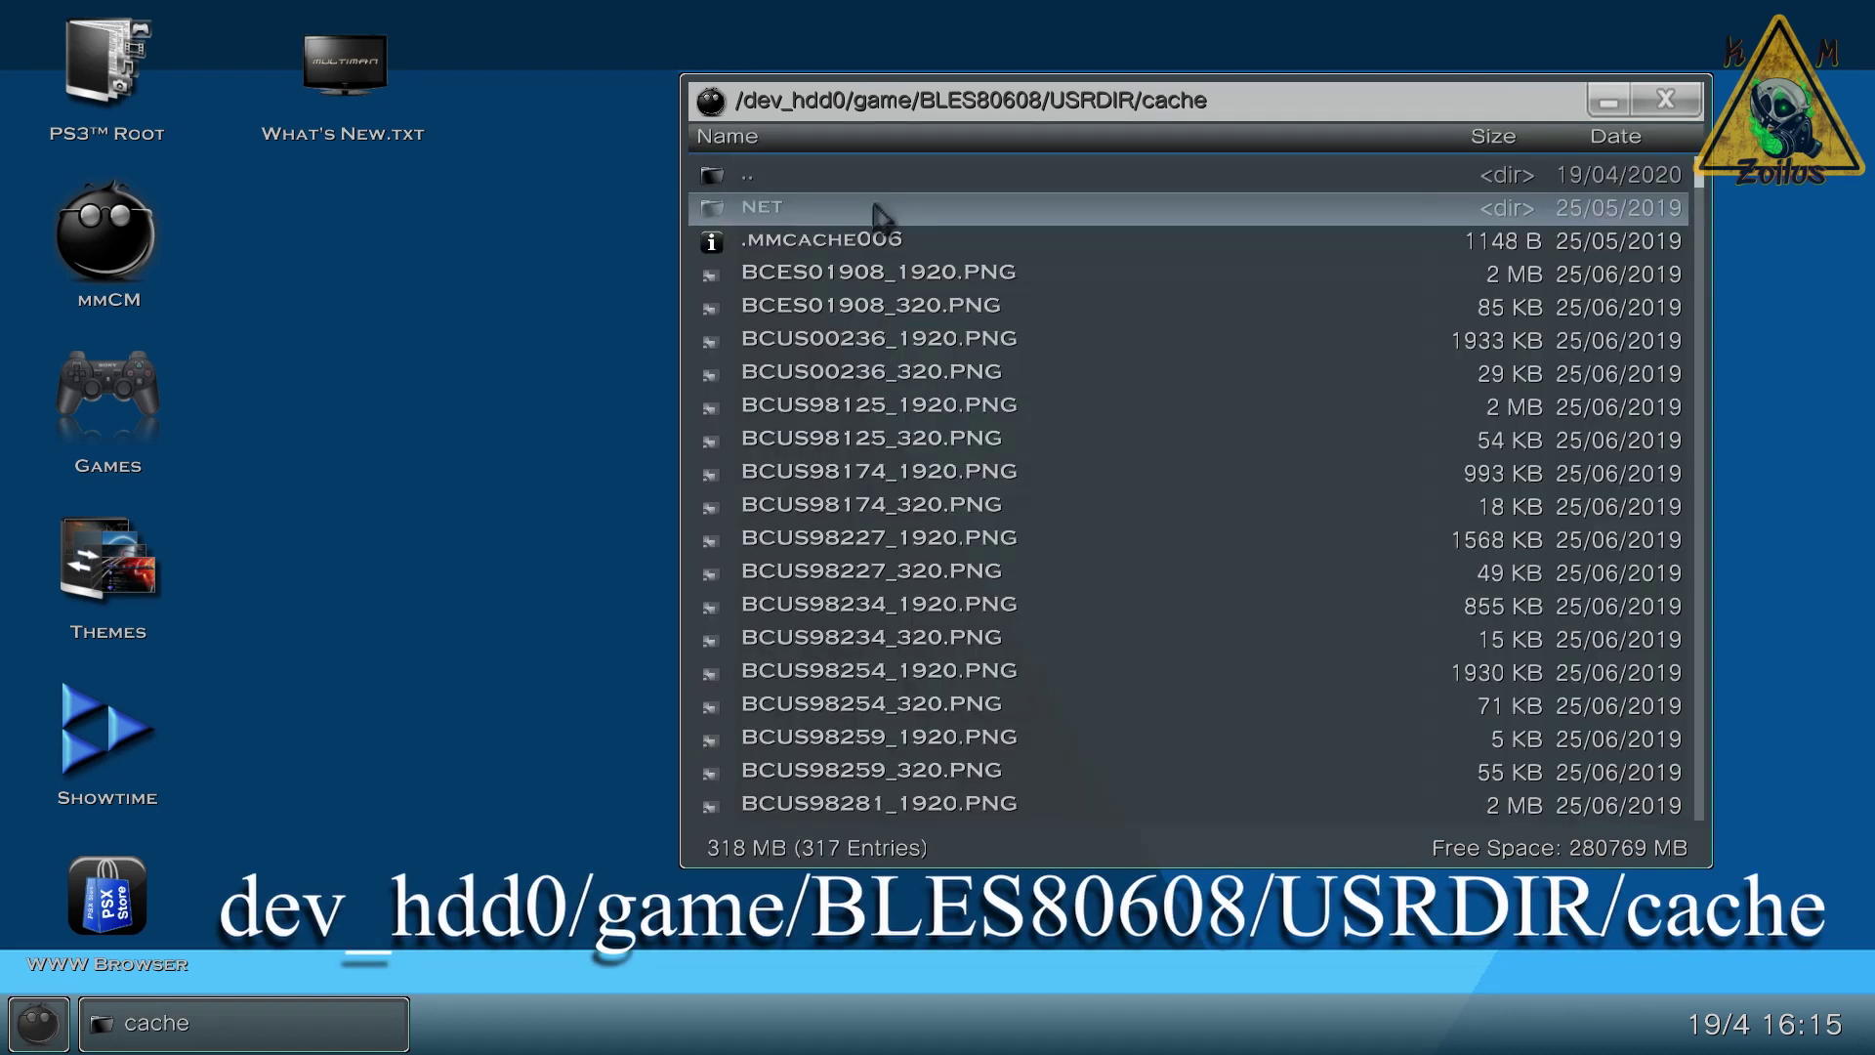
scroll(877, 215, down, 16)
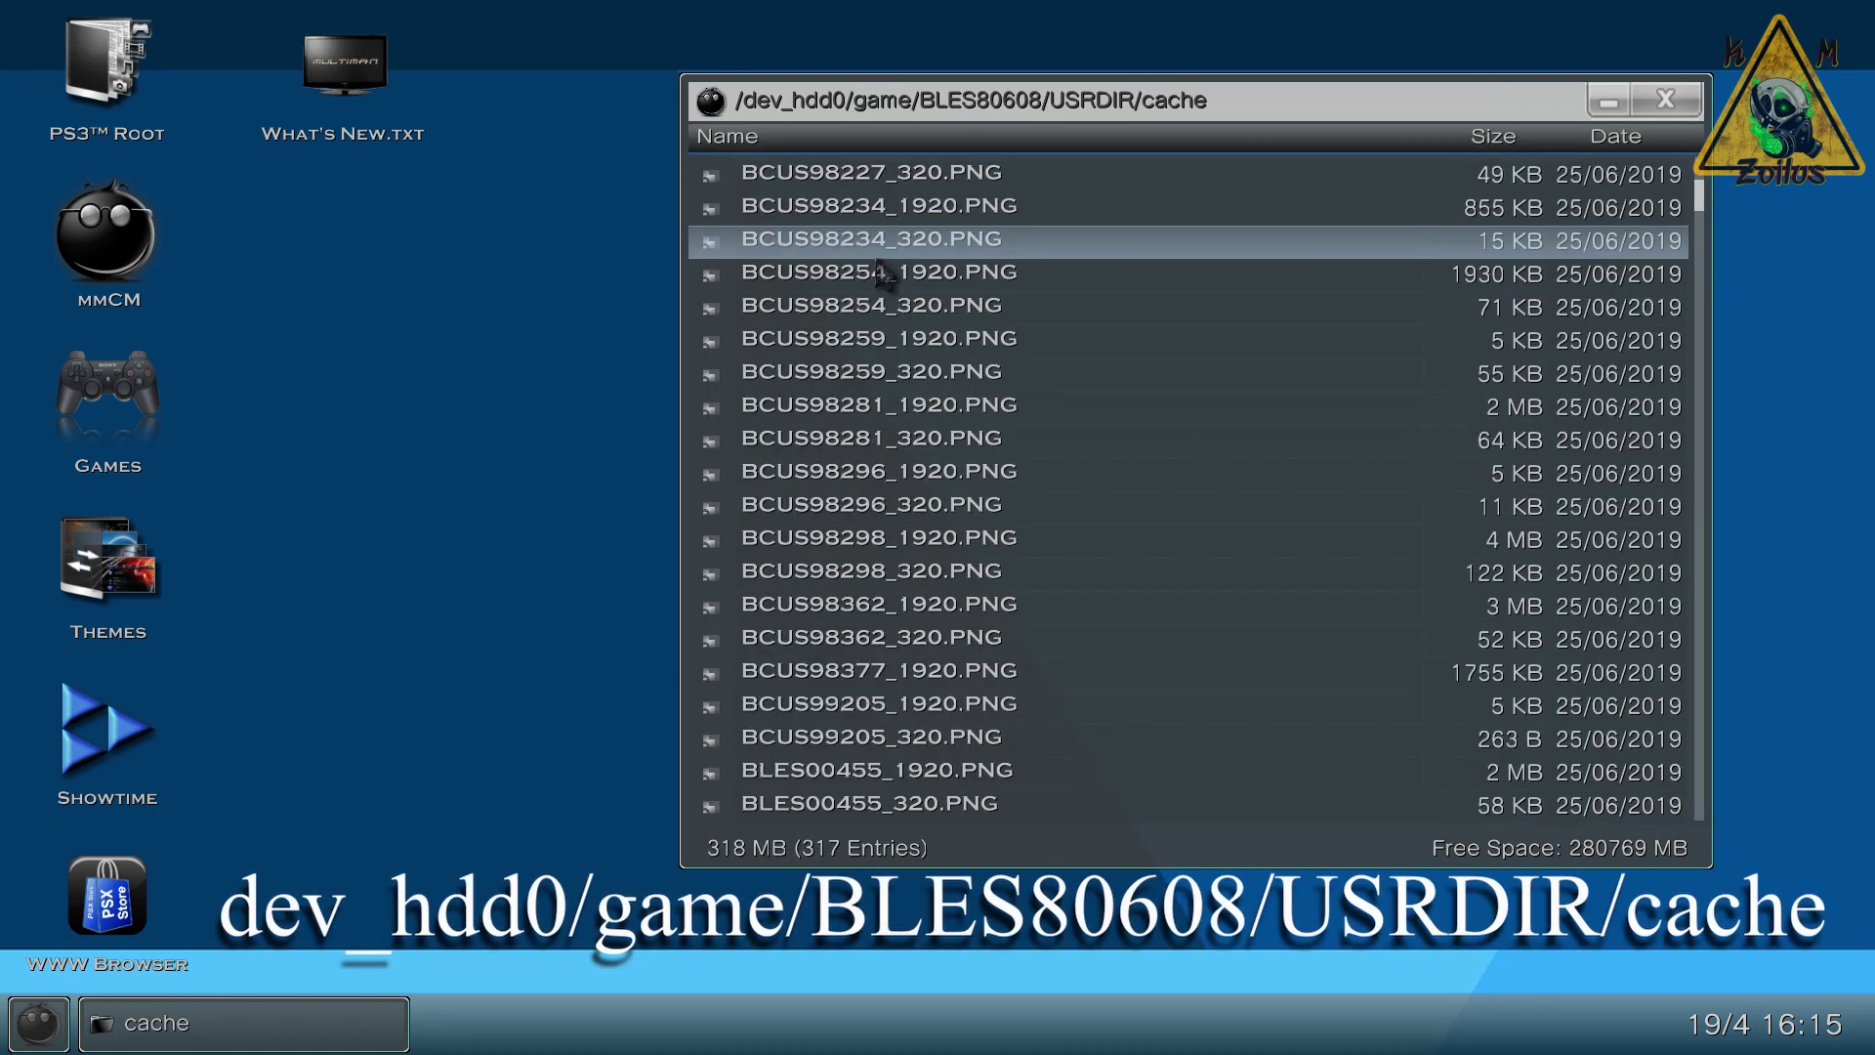
scroll(884, 276, down, 12)
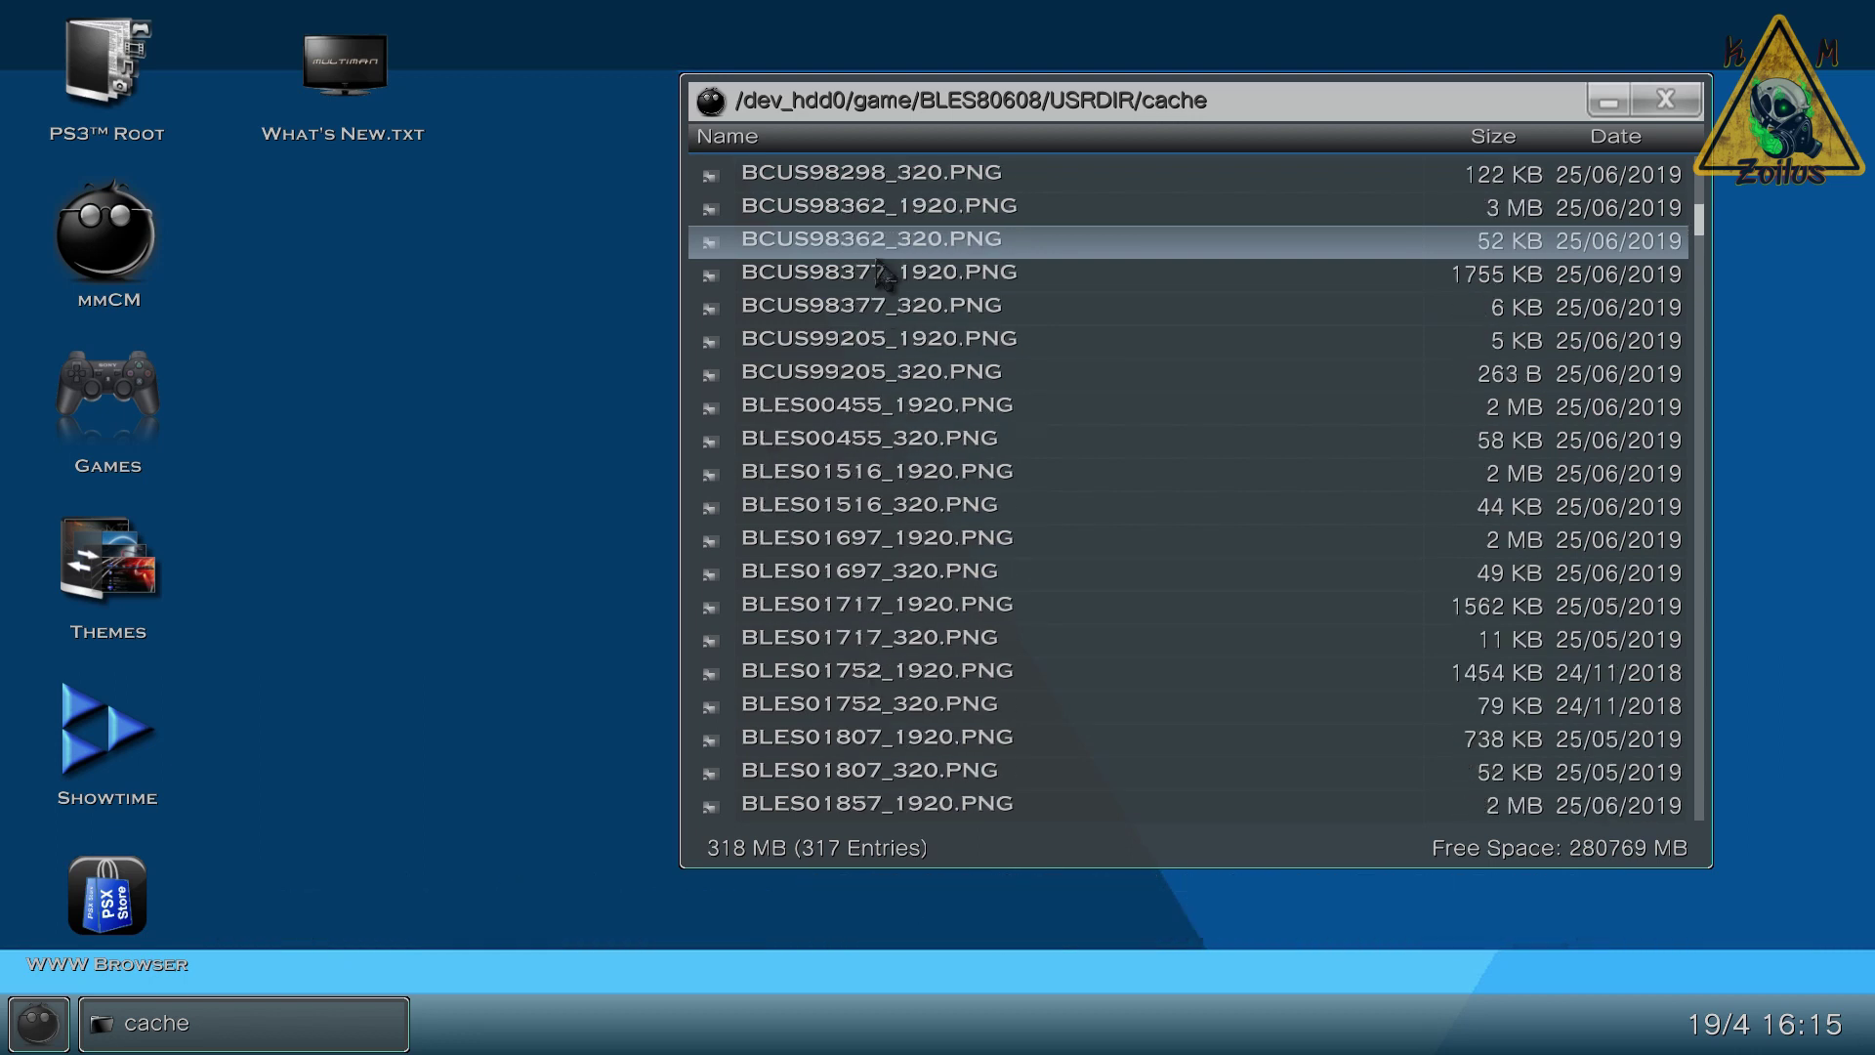
scroll(884, 276, down, 7)
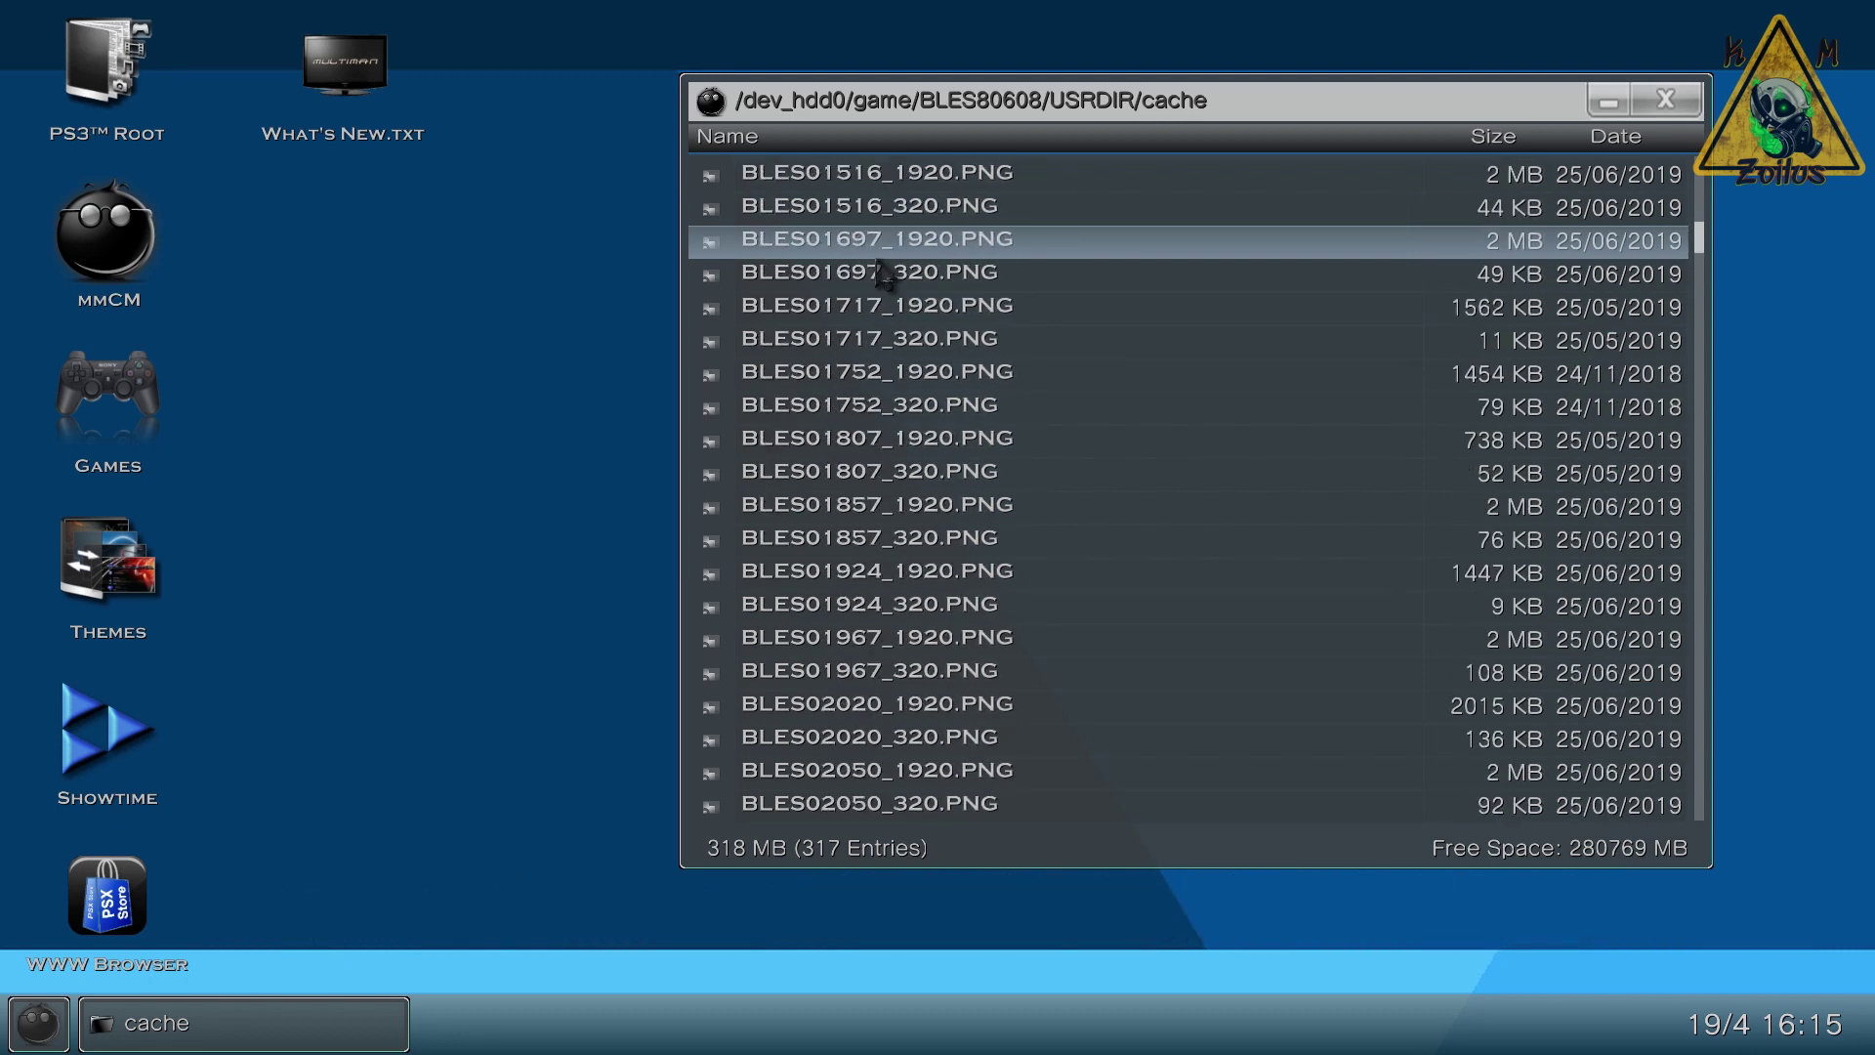
scroll(883, 276, down, 1)
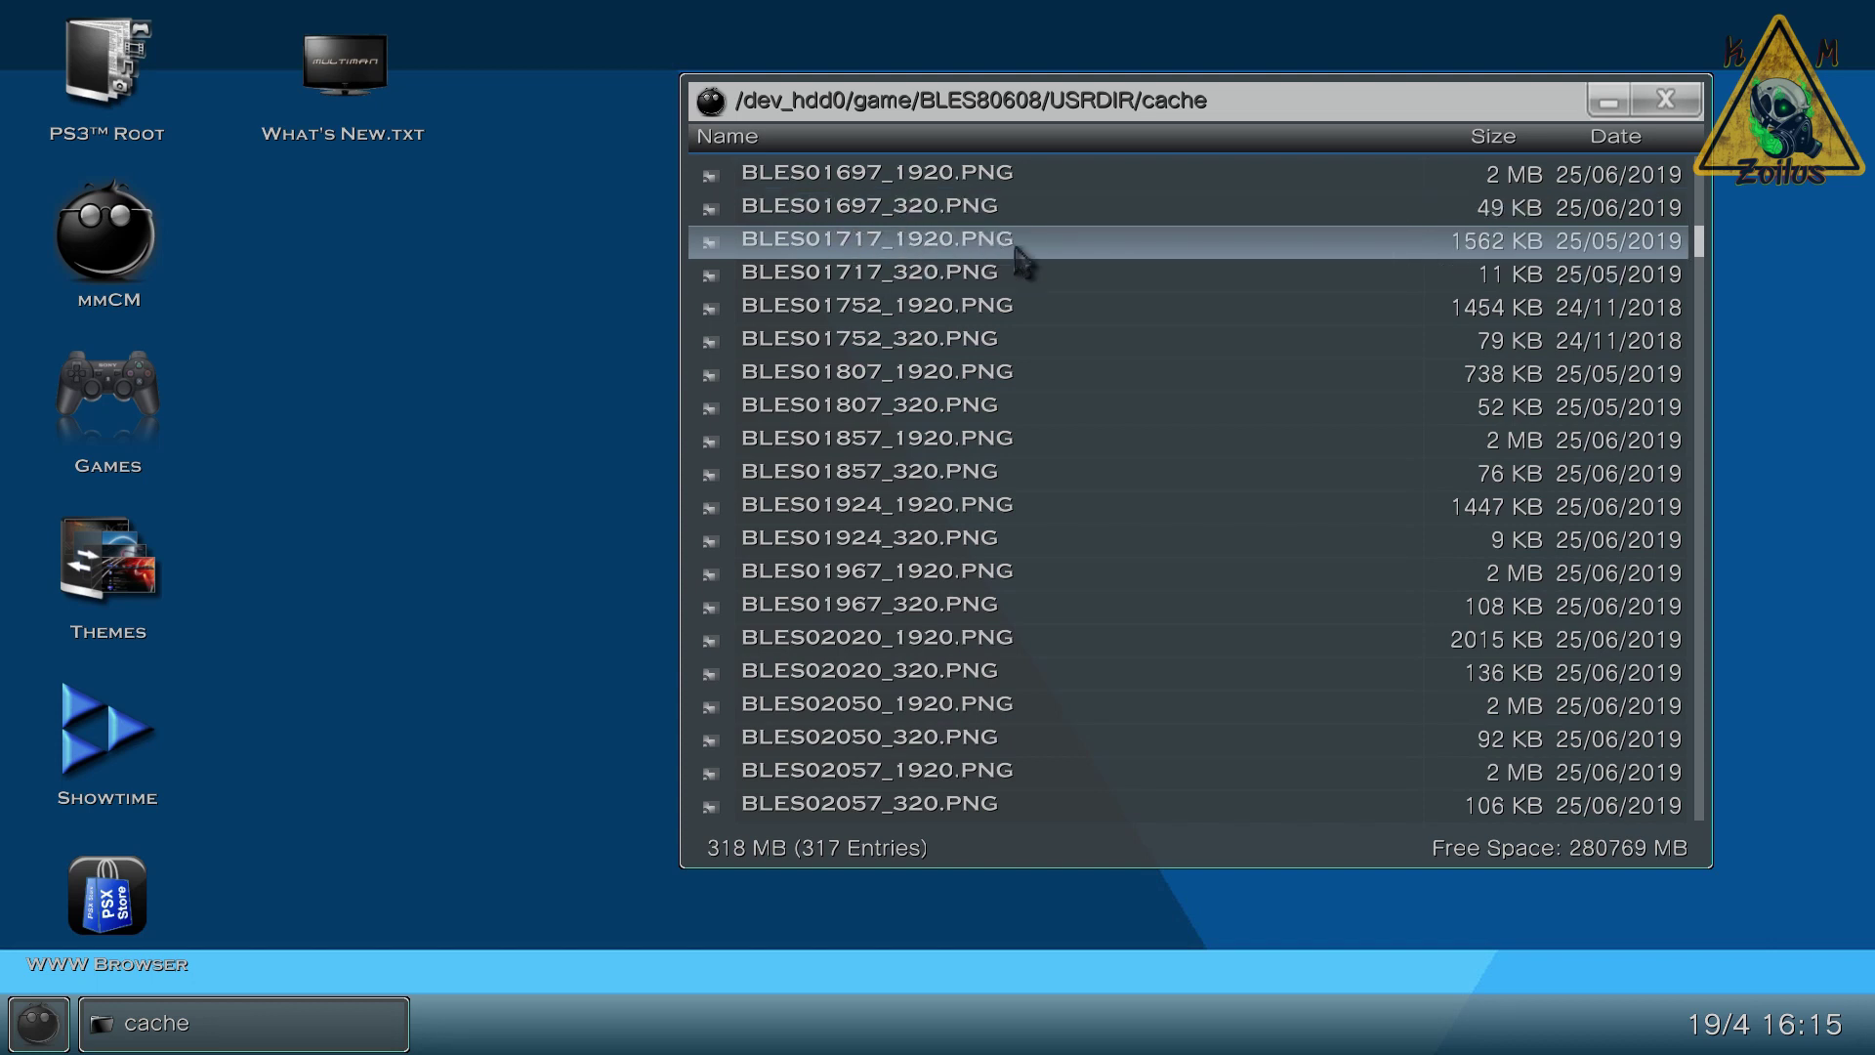
double_click(954, 248)
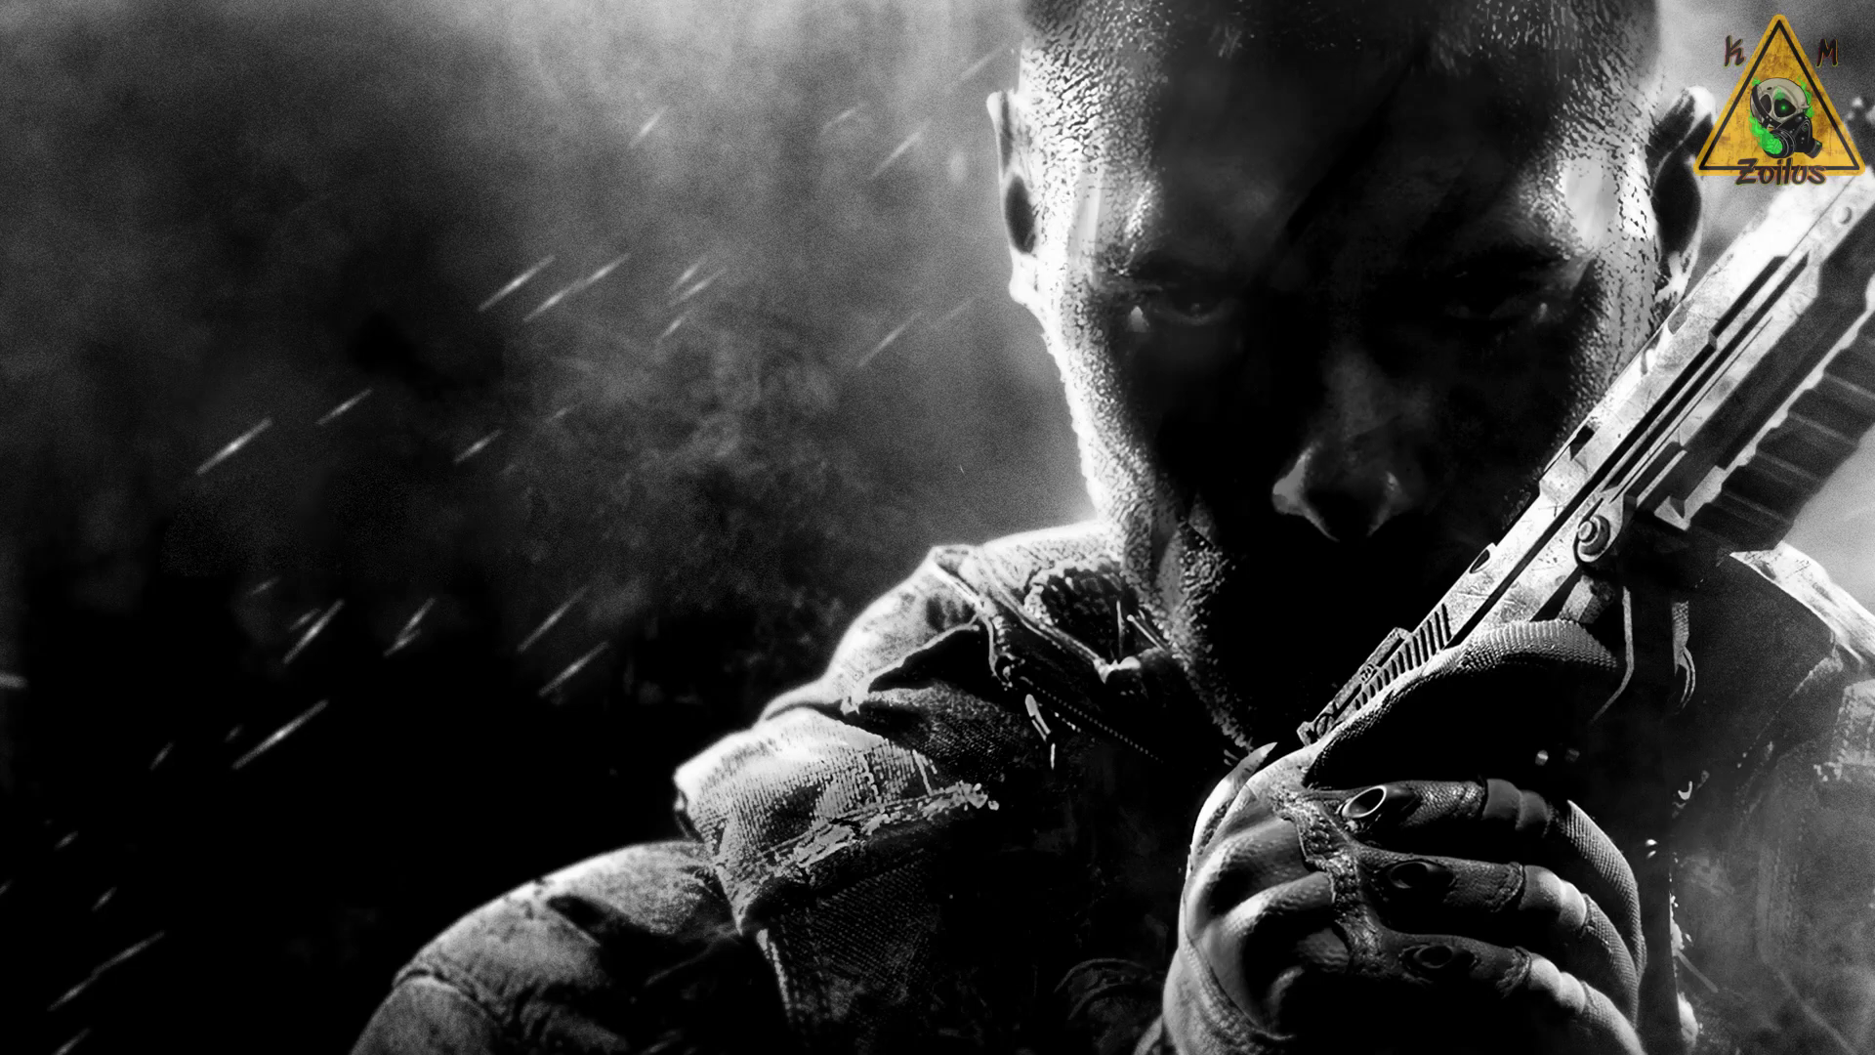
key(Escape)
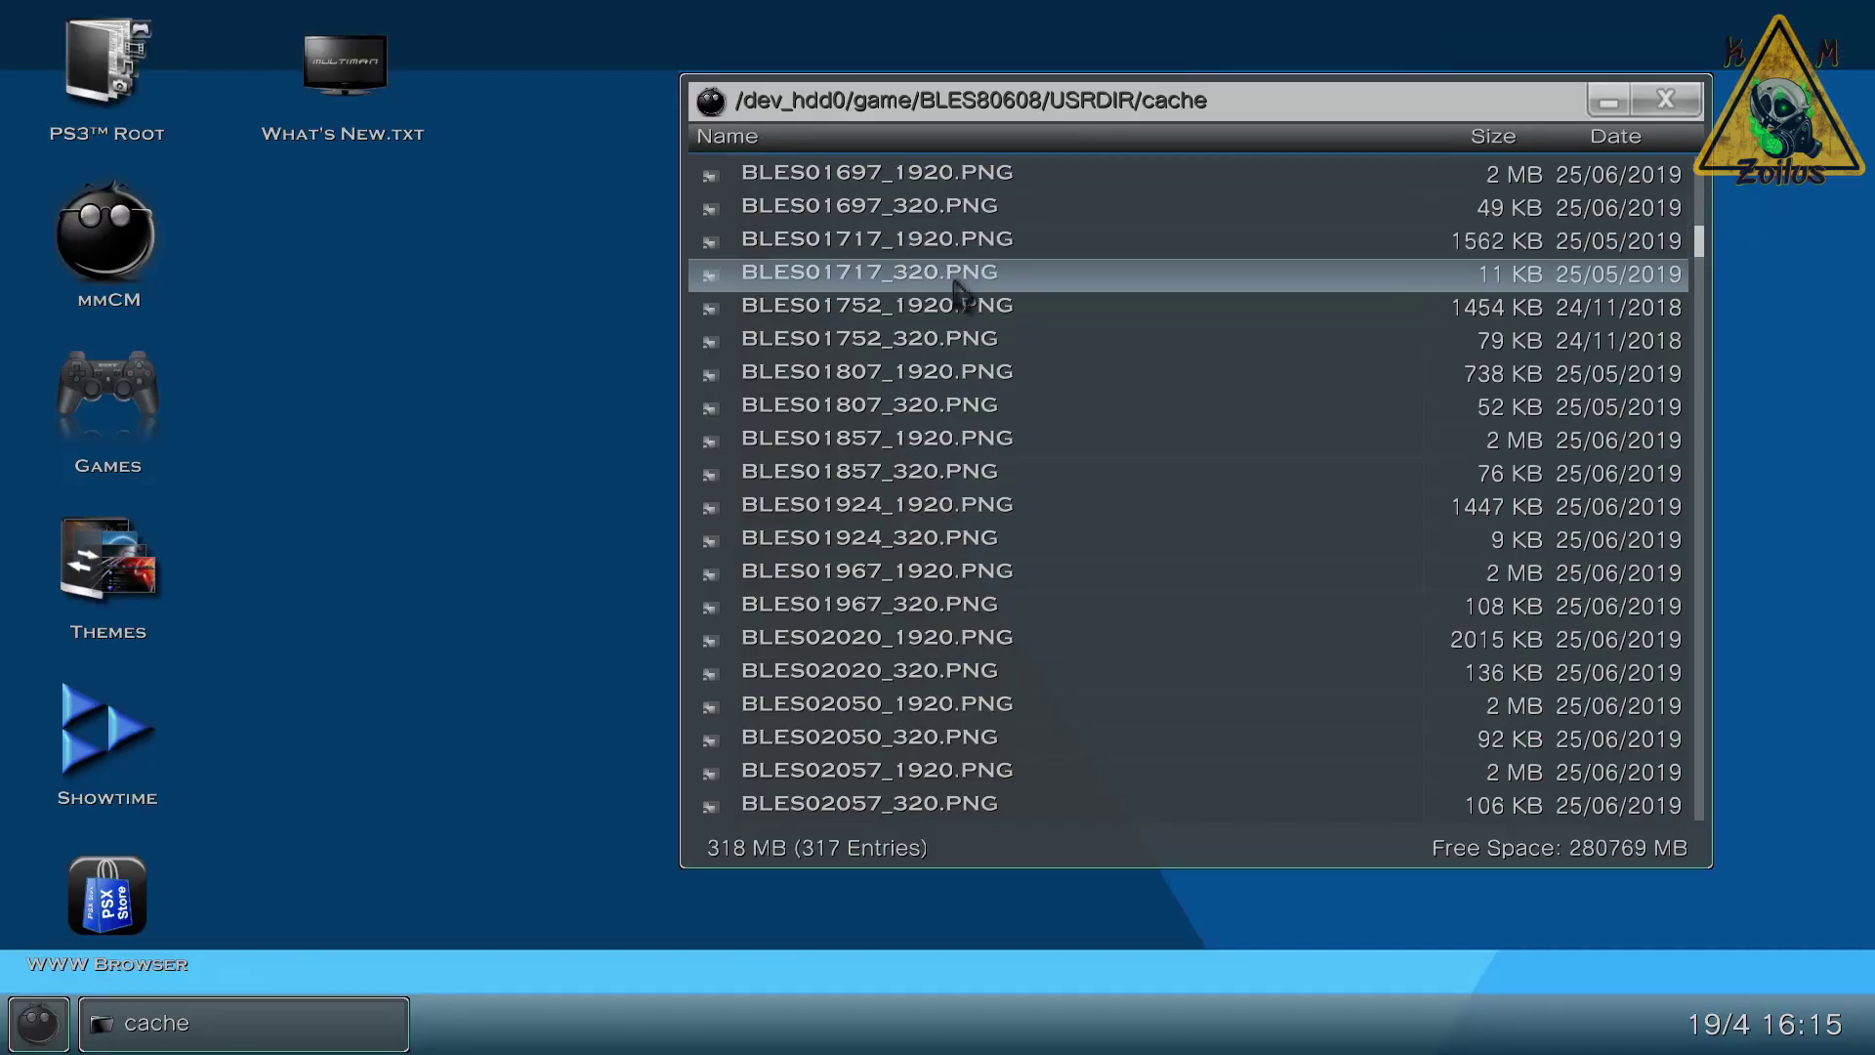
double_click(954, 278)
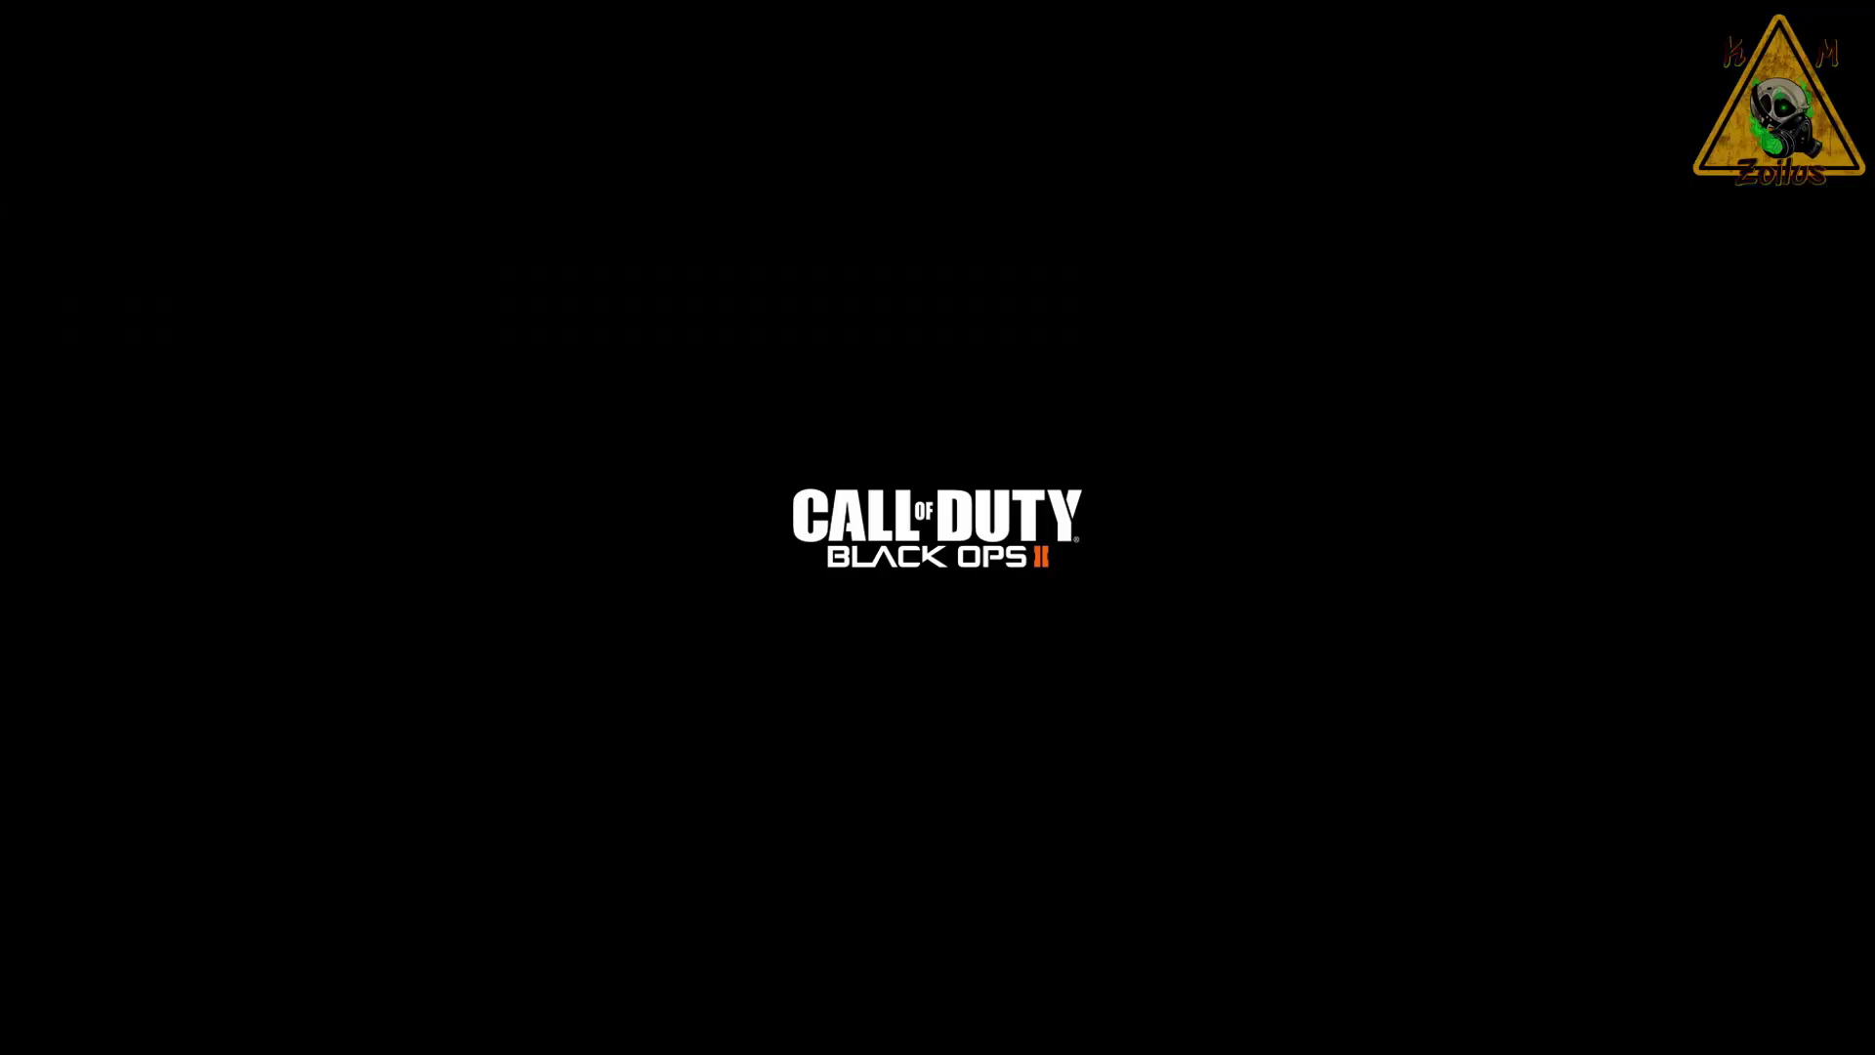
key(Escape)
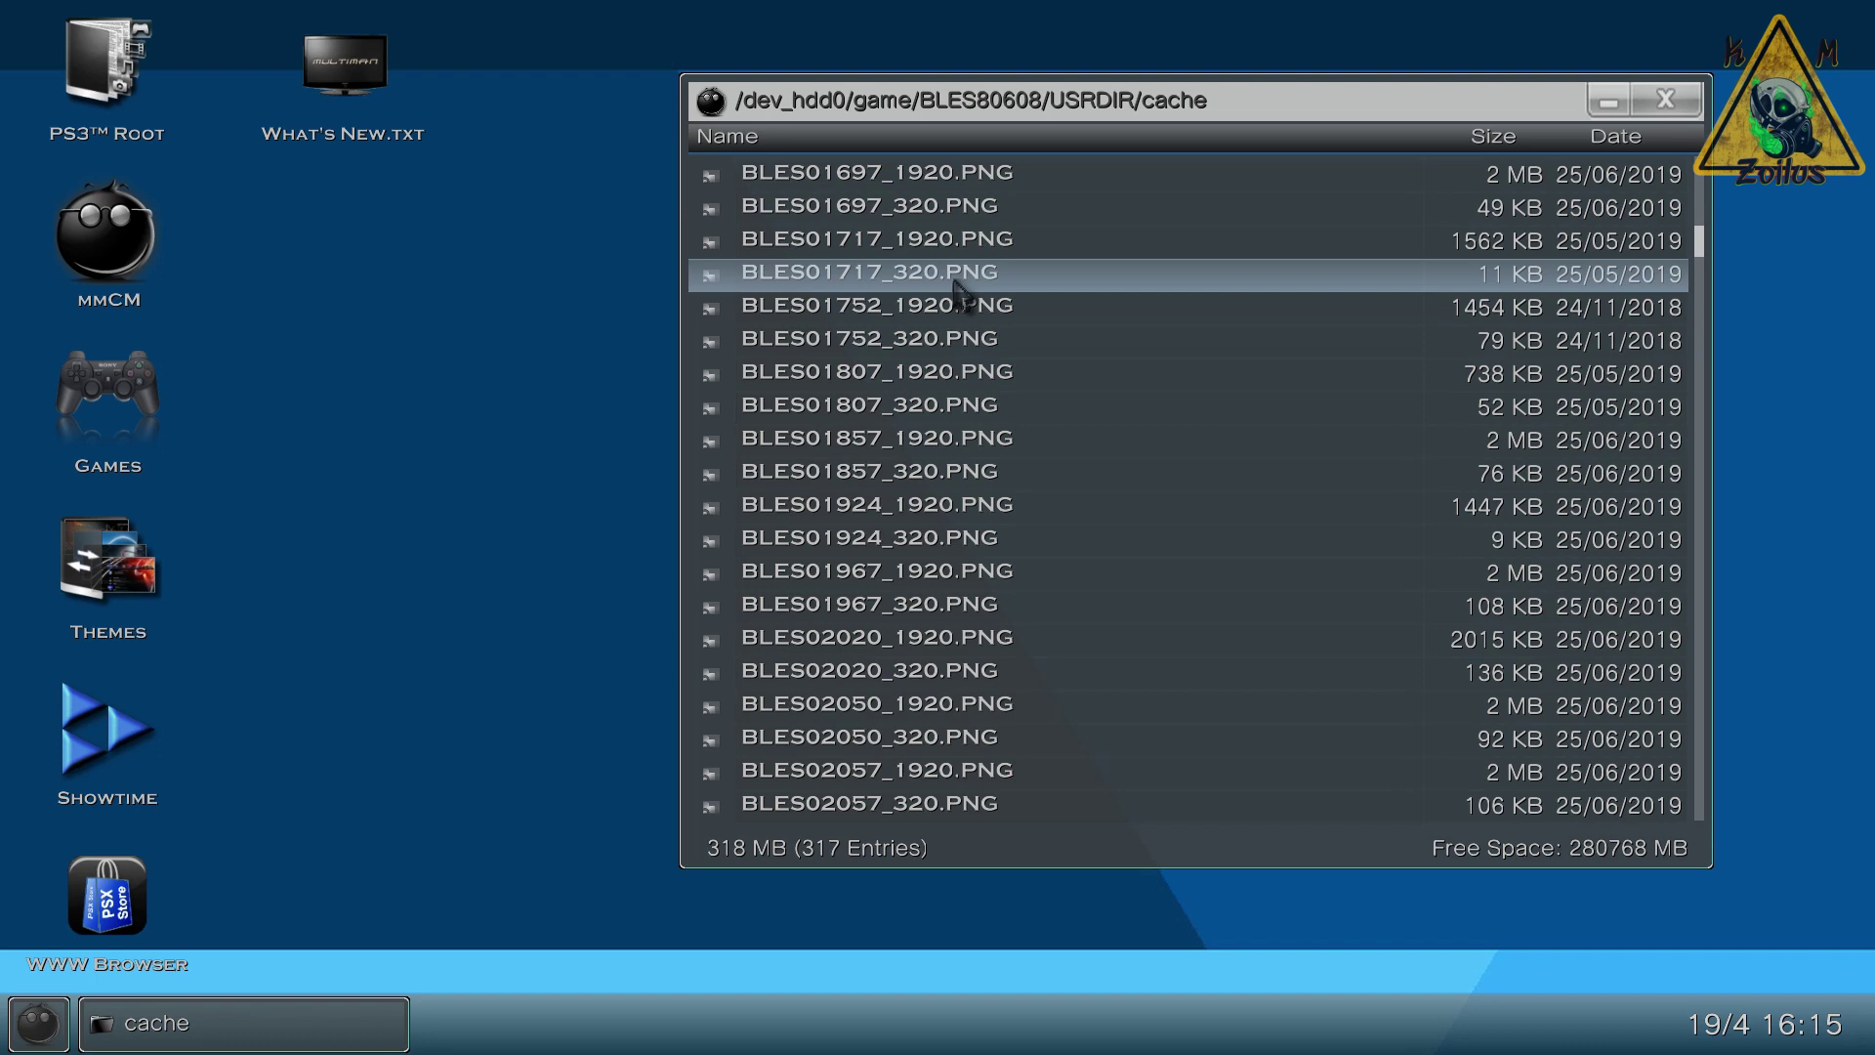